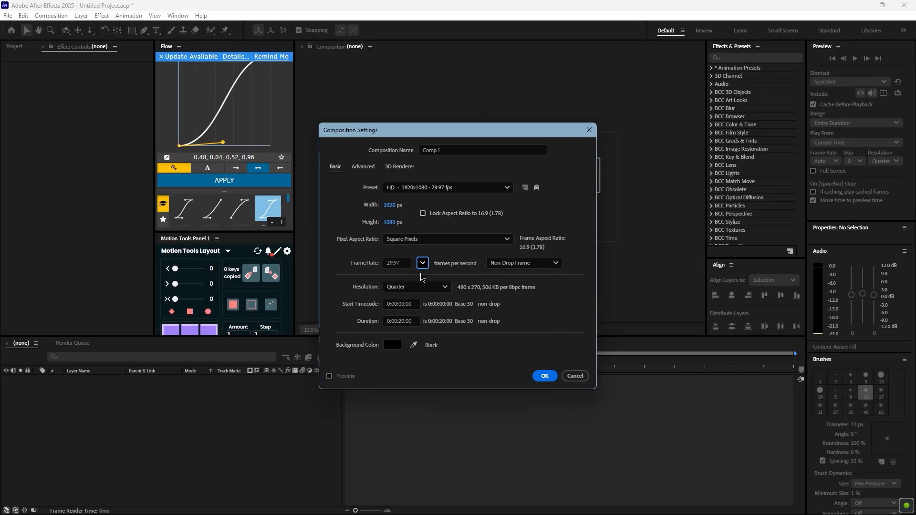
Step: Create a 1920x1080 composition at 29.97 fps with a 20-second duration
click(544, 376)
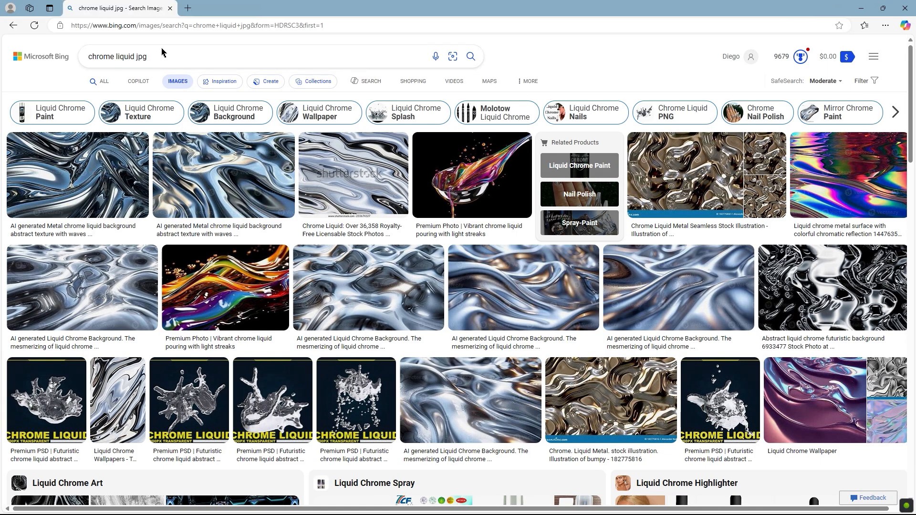
Step: In the web browser, examine the Bing image results for "chrome liquid jpg" and the pictures related to the colorful chromatic reflection image
triple_click(150, 56)
click(155, 56)
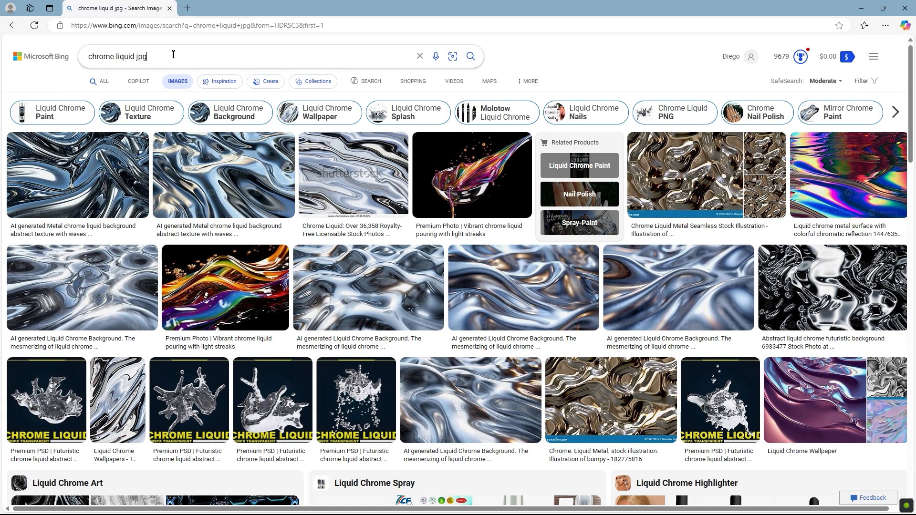
scroll(172, 254, down, 3)
scroll(173, 255, up, 3)
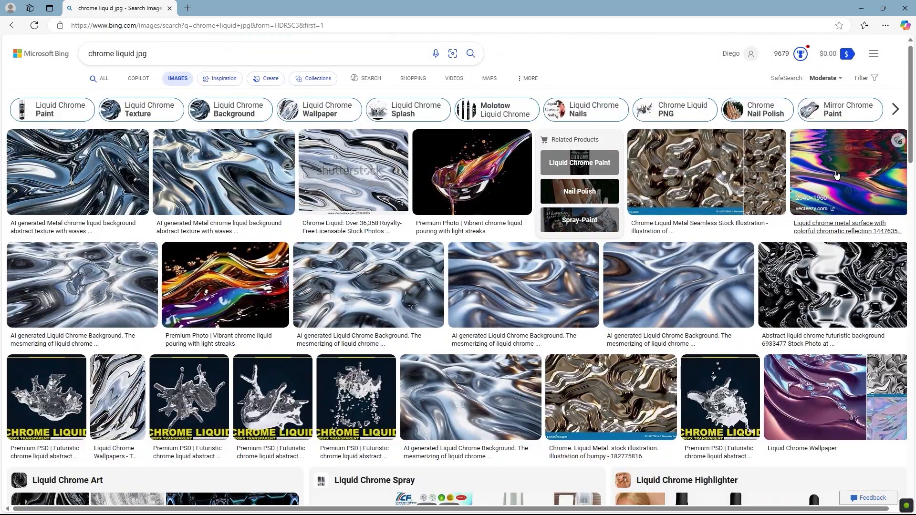
click(836, 175)
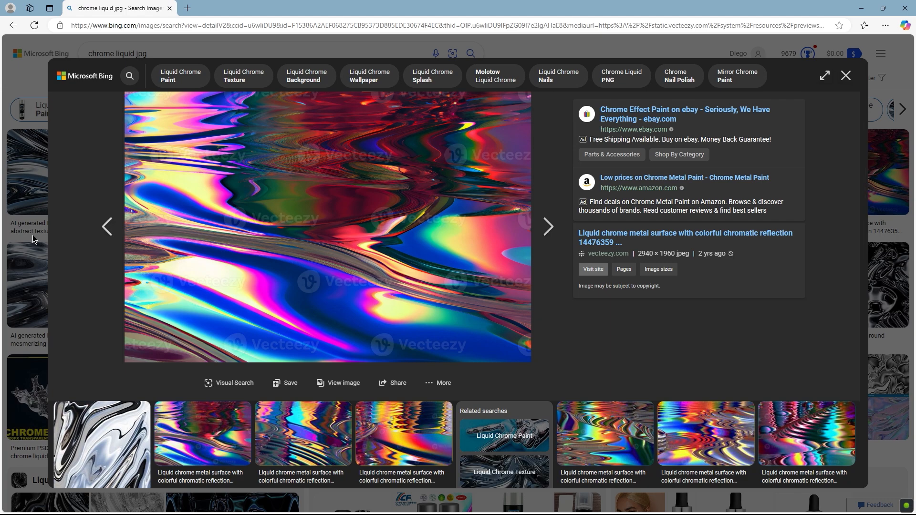
scroll(384, 346, down, 5)
scroll(384, 347, up, 5)
scroll(384, 347, down, 4)
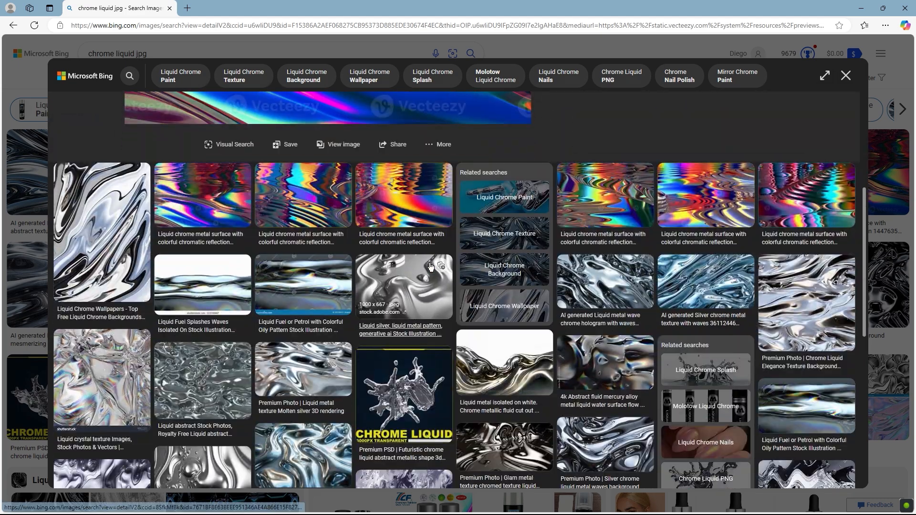
scroll(580, 250, down, 5)
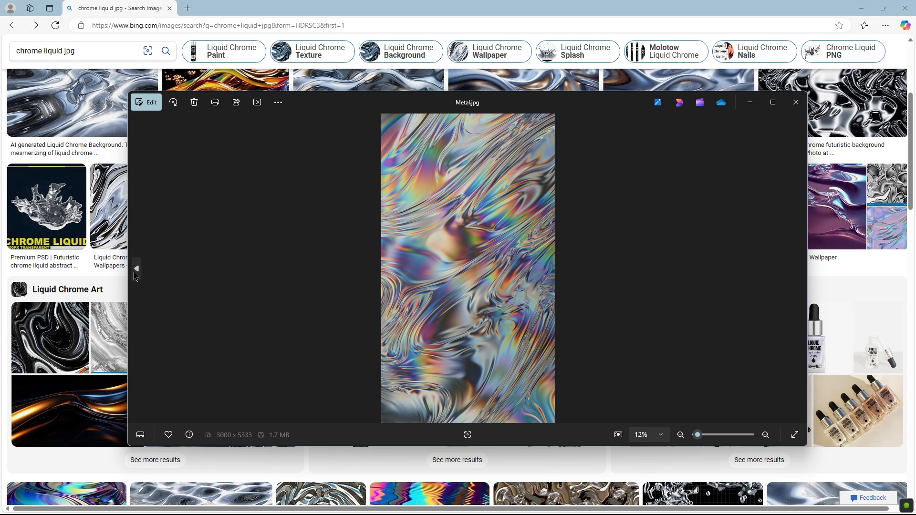
Step: Look through the texture images Metal.jpg, goldish.jpg and pinkish metal.jpg in the photo viewer and minimize it
click(136, 269)
click(136, 268)
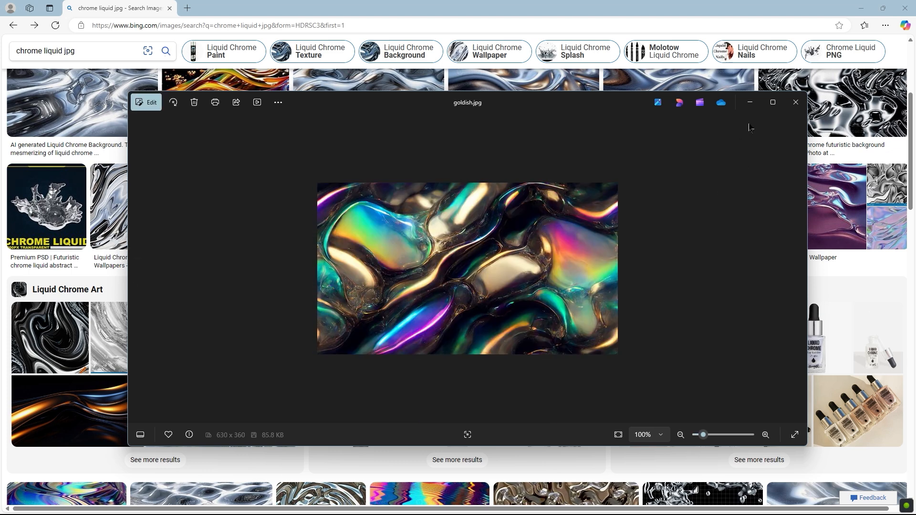
mouse_move(797, 267)
click(798, 269)
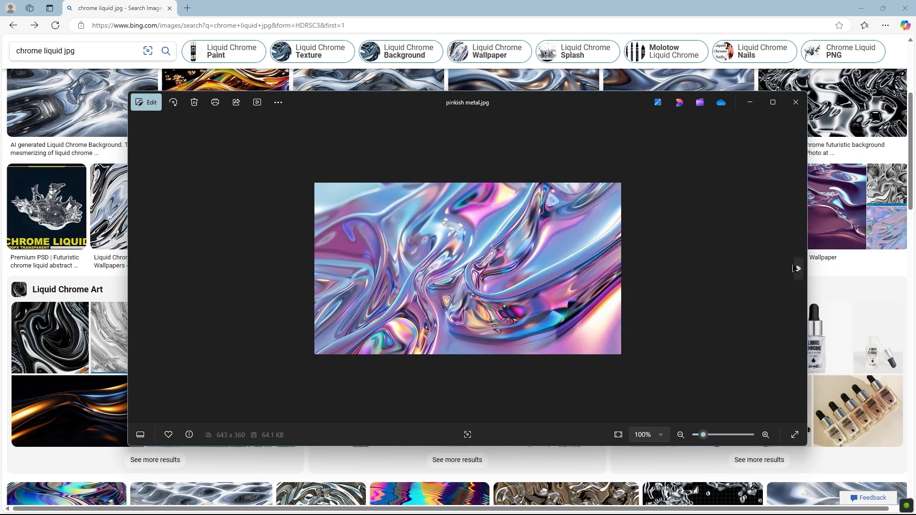
click(797, 269)
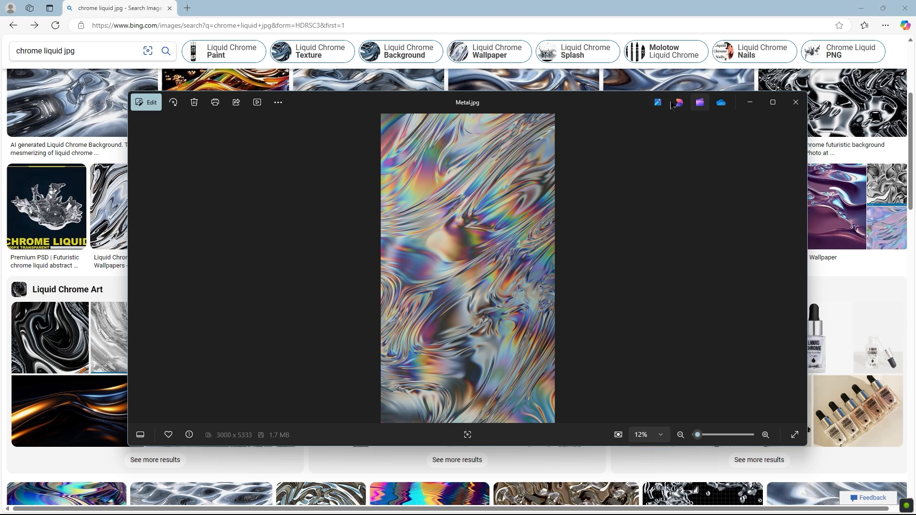
click(751, 104)
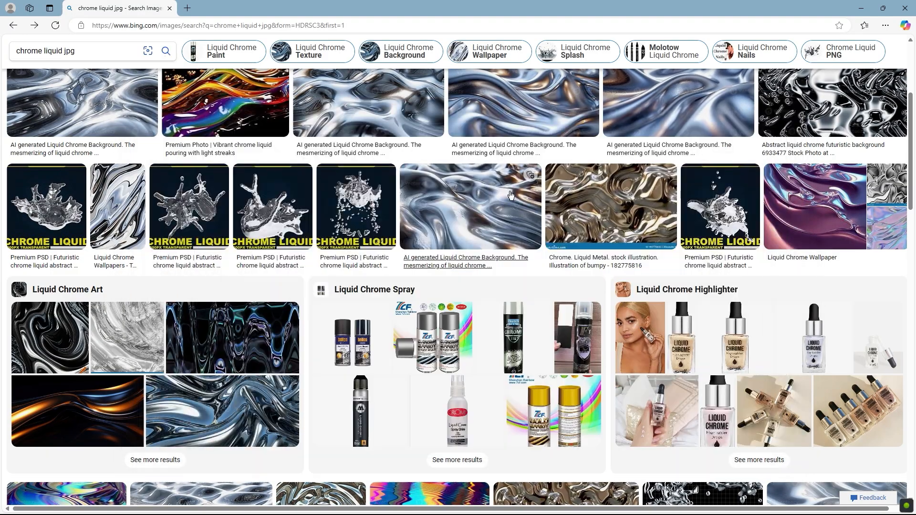
Step: Try to save the silver AI-generated liquid chrome background from the image results as a JPG file and close its preview
scroll(391, 241, up, 3)
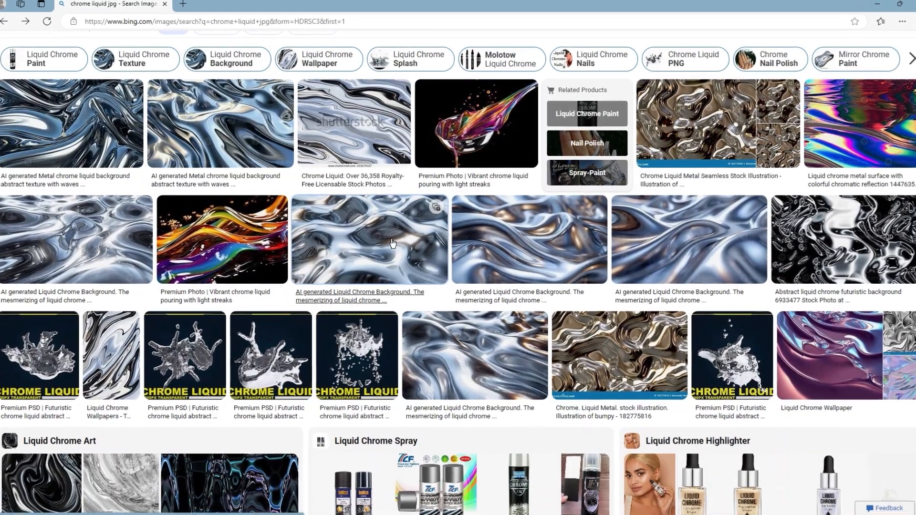
click(392, 243)
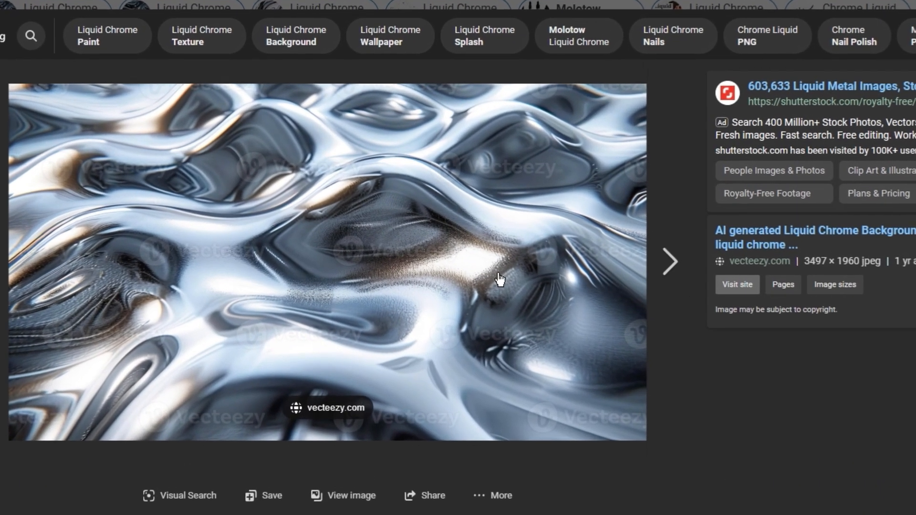
right_click(500, 277)
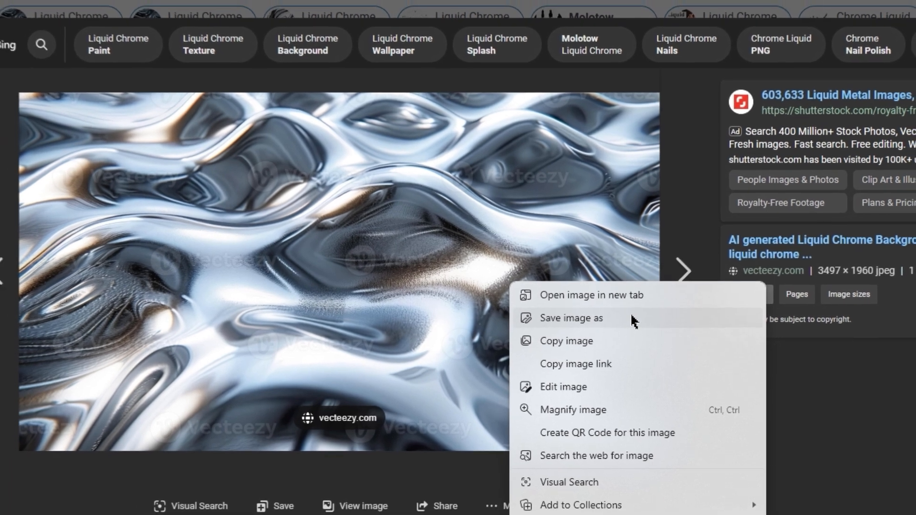
click(631, 316)
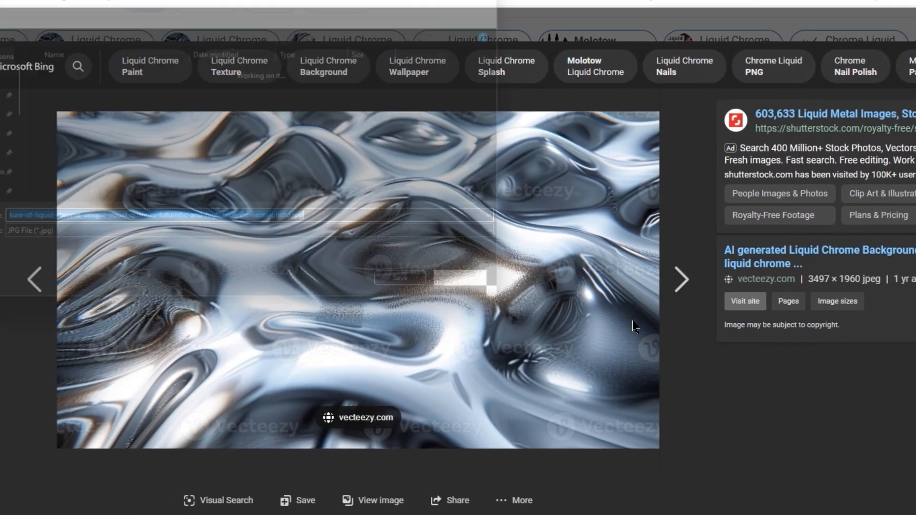
click(507, 303)
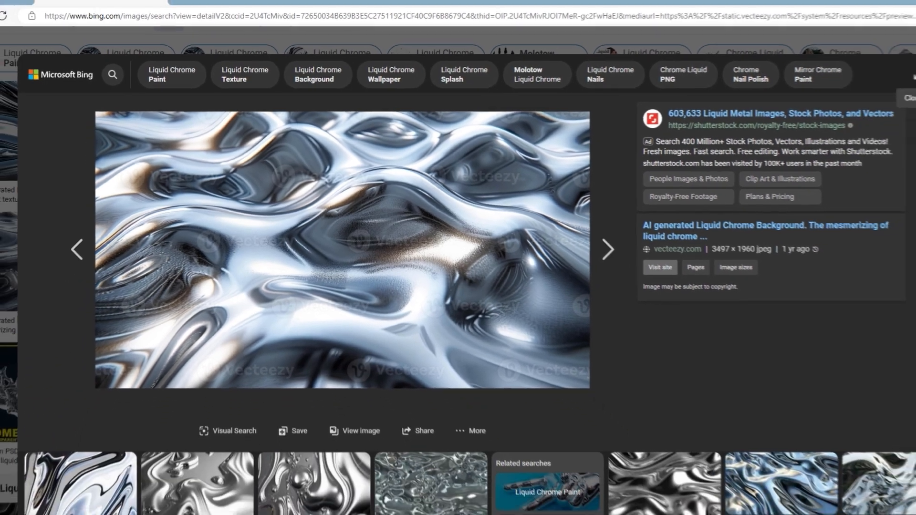
click(908, 75)
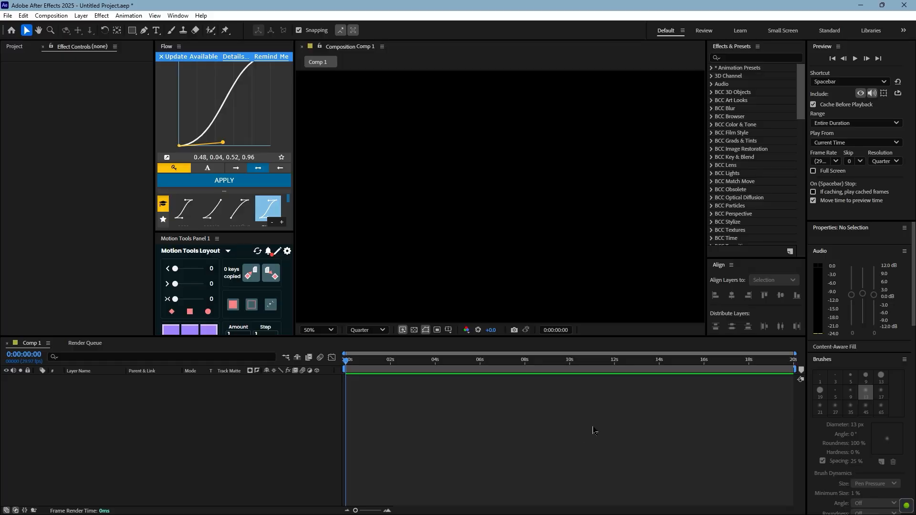
Step: In After Effects, import silvrt.jpg, pinkish metal.jpg, Metal.jpg and goldish.jpg into the project and add them to Comp 1
click(119, 264)
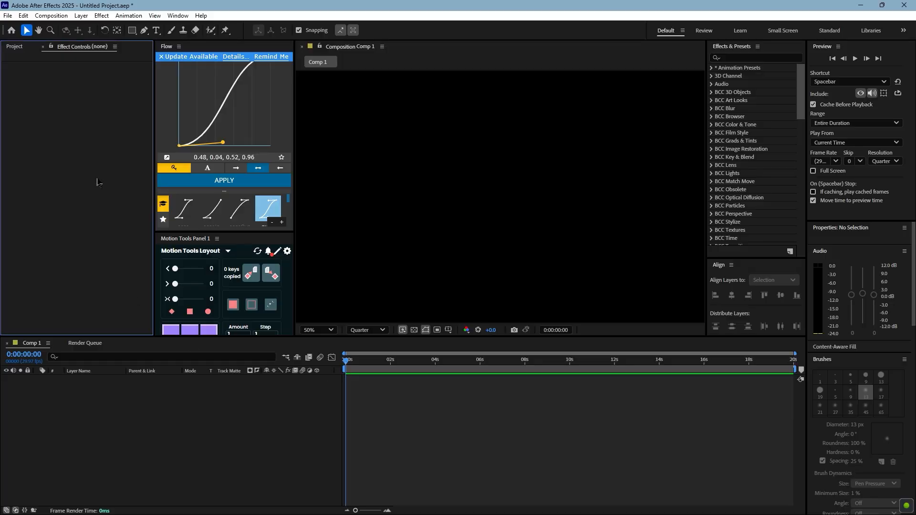
click(15, 47)
right_click(51, 194)
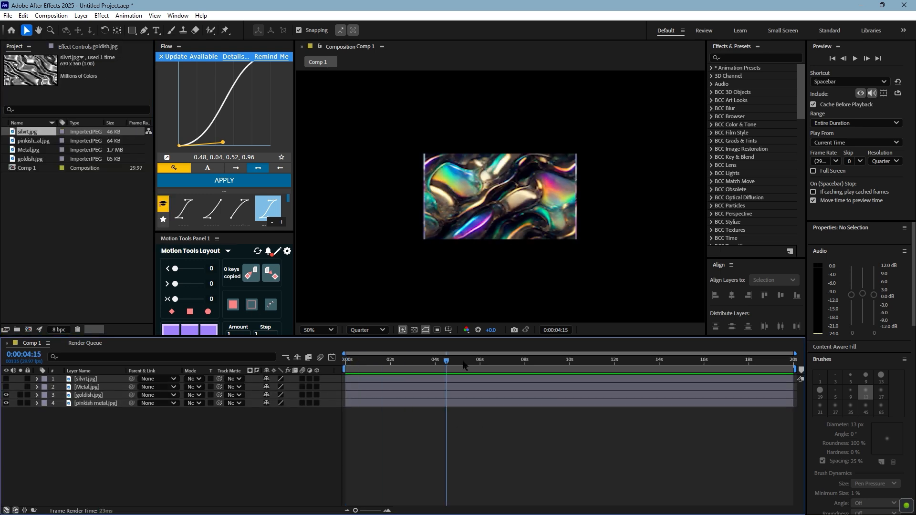
Step: Scale the goldish.jpg layer to fill the composition with Fit to Comp
click(445, 407)
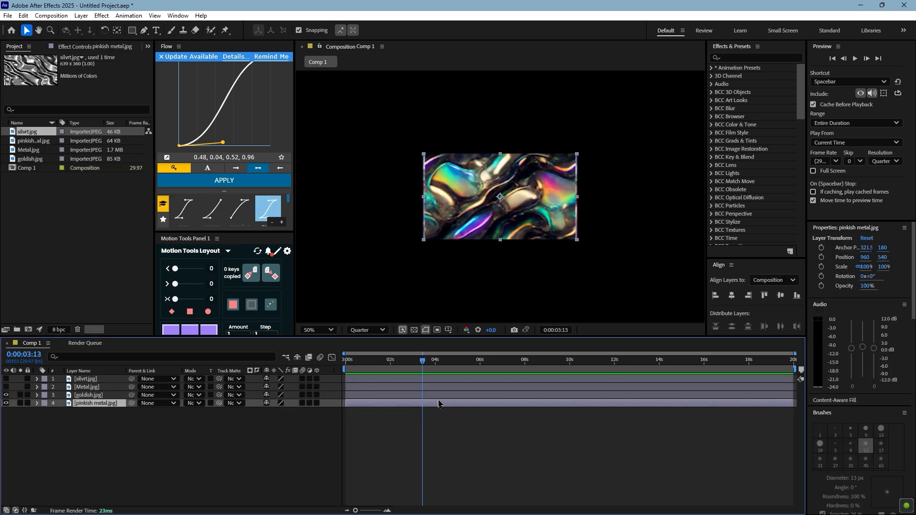
click(438, 395)
right_click(568, 395)
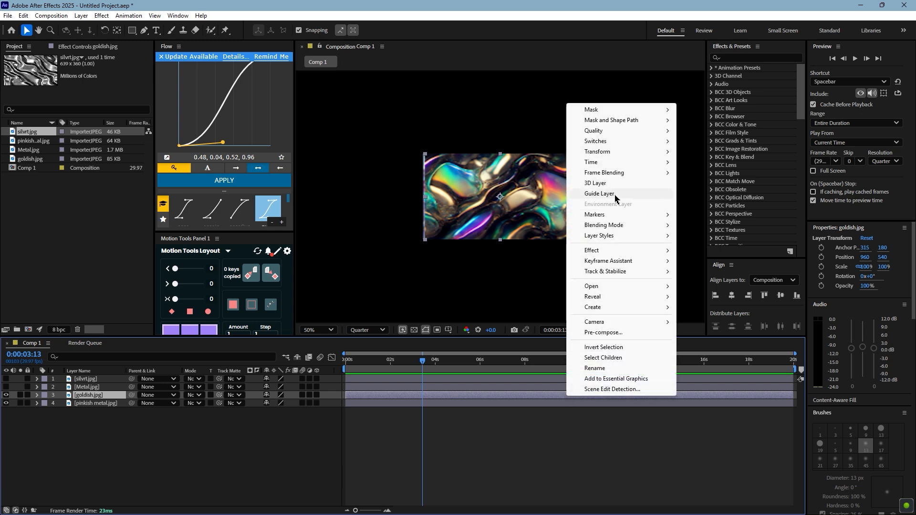
mouse_move(621, 152)
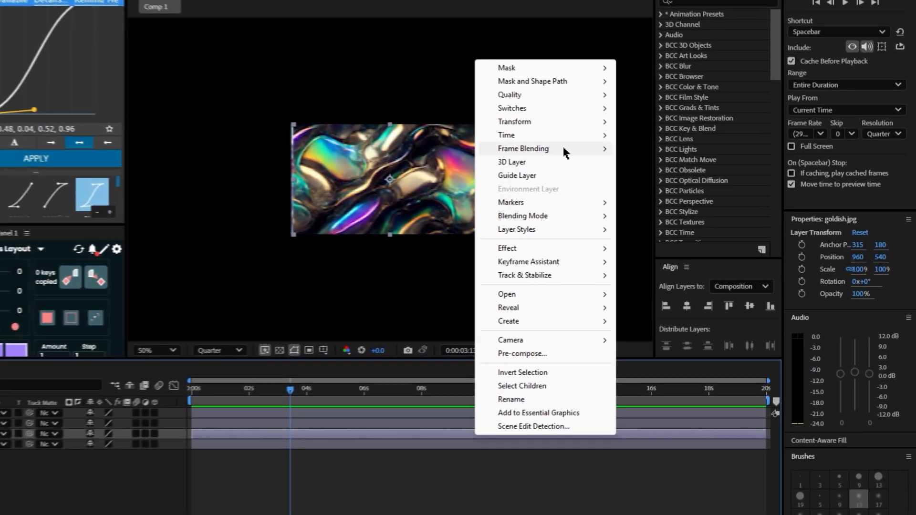
mouse_move(626, 160)
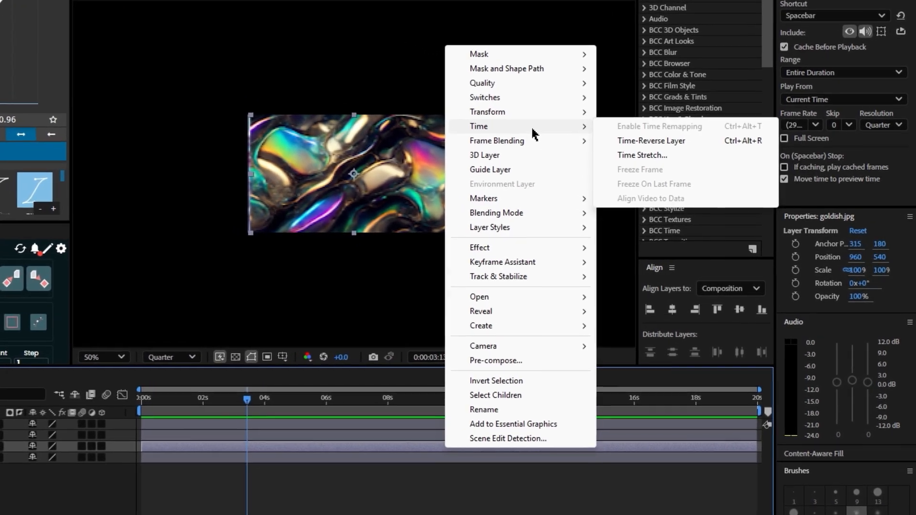
mouse_move(537, 117)
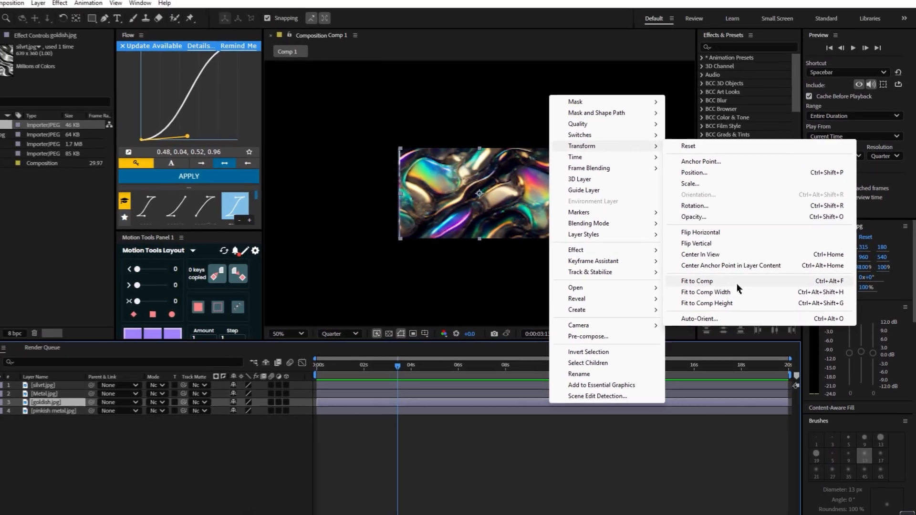
click(737, 283)
click(392, 416)
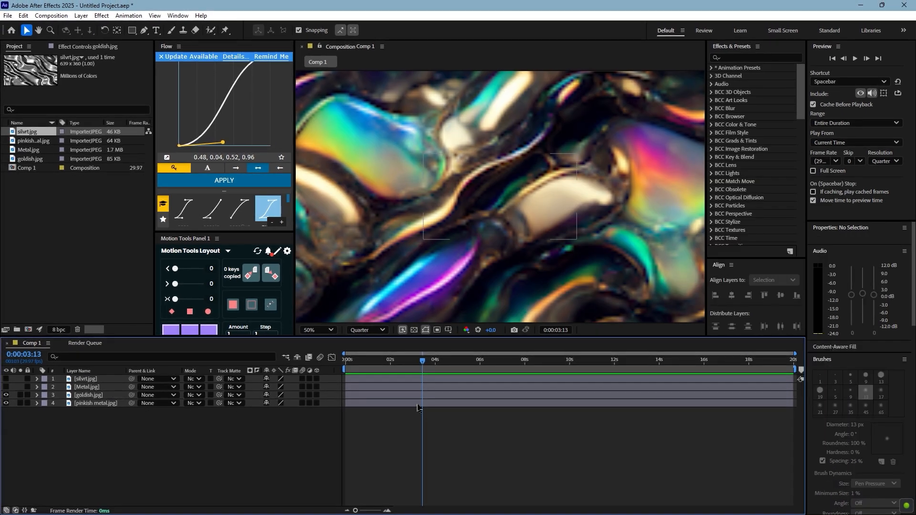
Step: Hide the goldish.jpg layer and scale the pinkish metal.jpg layer with Fit to Comp
click(417, 404)
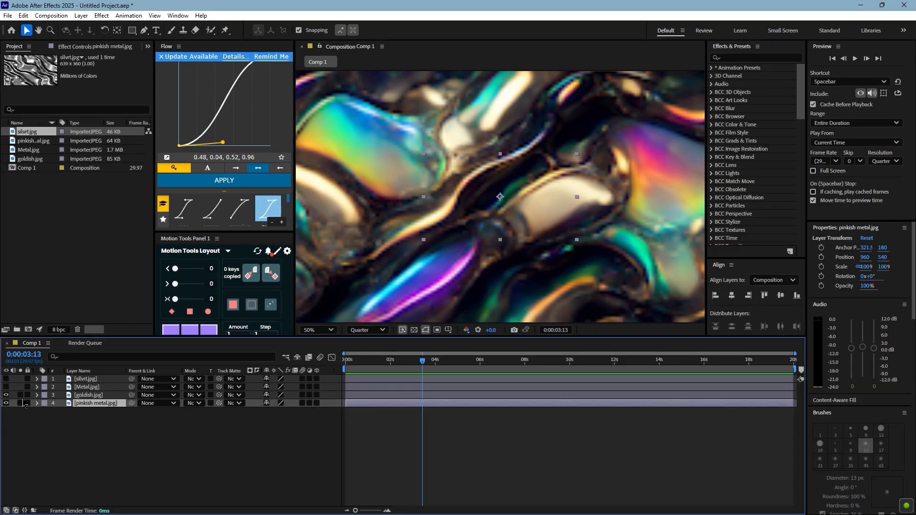
click(6, 395)
right_click(419, 404)
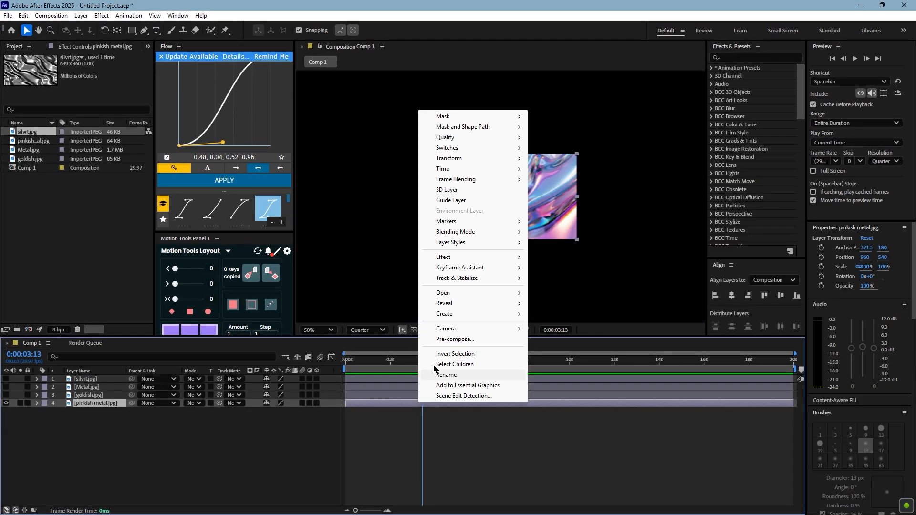
mouse_move(474, 173)
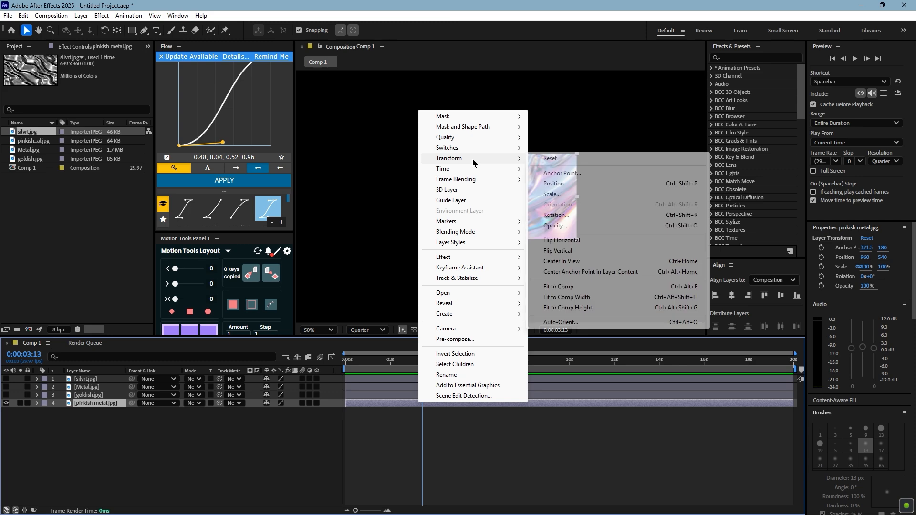
click(579, 288)
click(513, 412)
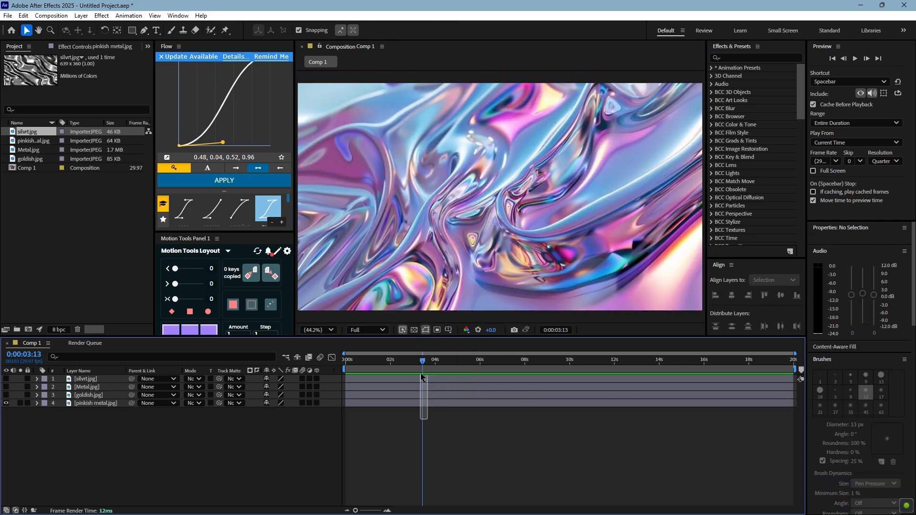
Step: Pre-compose all four image layers as Pre-comp 1, moving all attributes into the new composition
click(421, 378)
shift+click(422, 405)
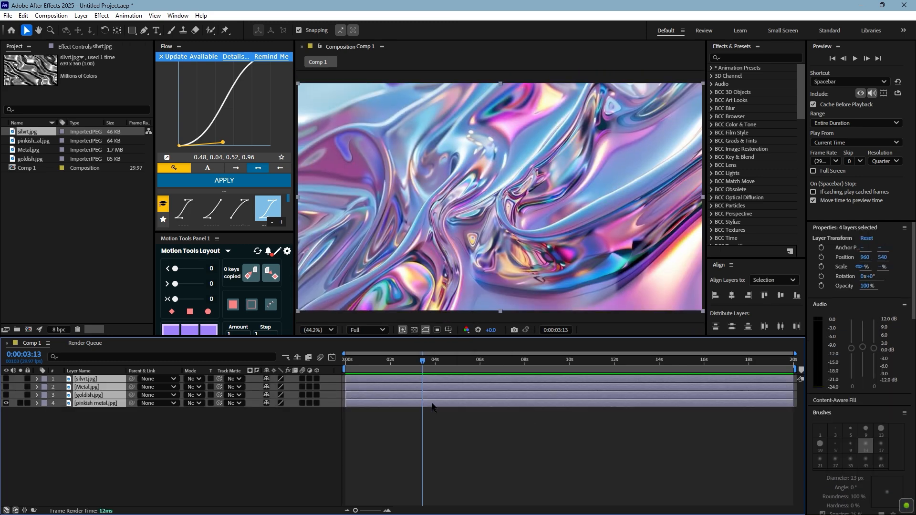
key(ctrl+shift+c)
click(506, 332)
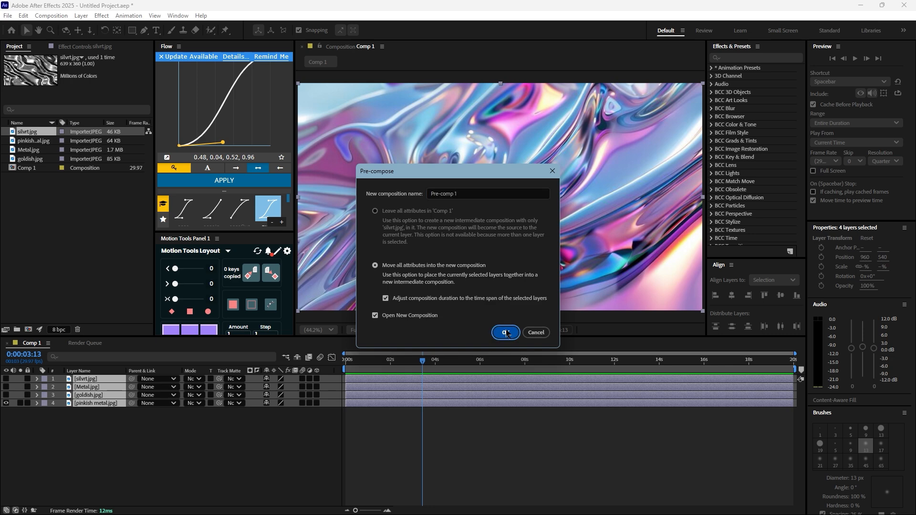
Step: Select the Pre-comp 1 layer near the start of the timeline and try a quick effect search for blur
click(475, 360)
drag(486, 356, 352, 358)
click(408, 382)
key(ctrl+space)
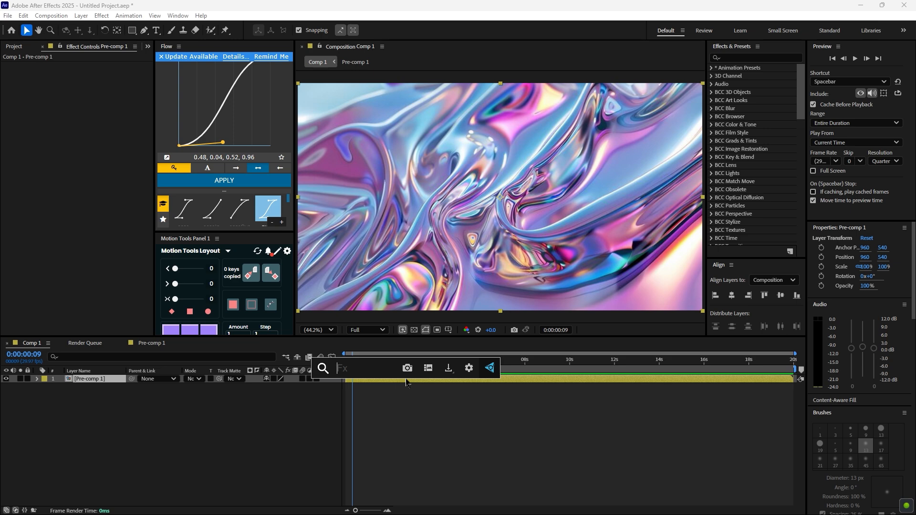
text(bl)
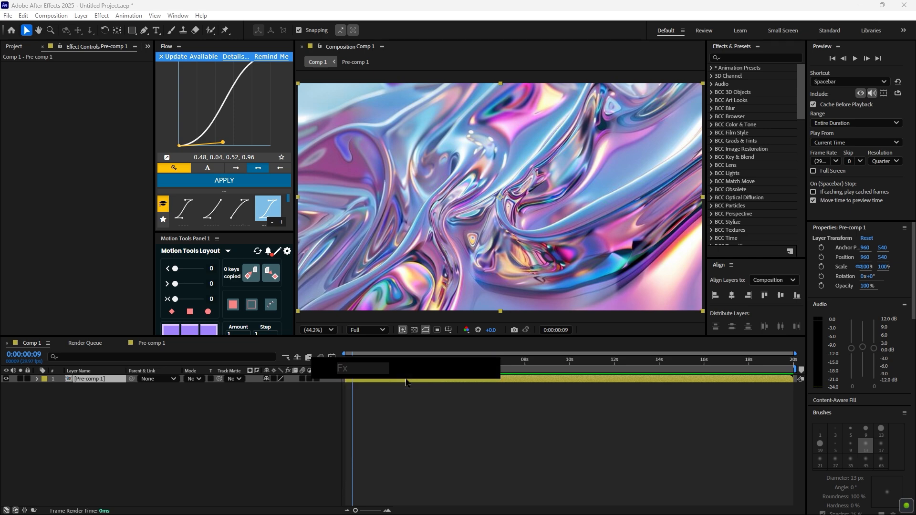
text(ur)
click(547, 410)
Step: Search the effects and presets for "blur" and apply BCC+Blur to Pre-comp 1
click(726, 56)
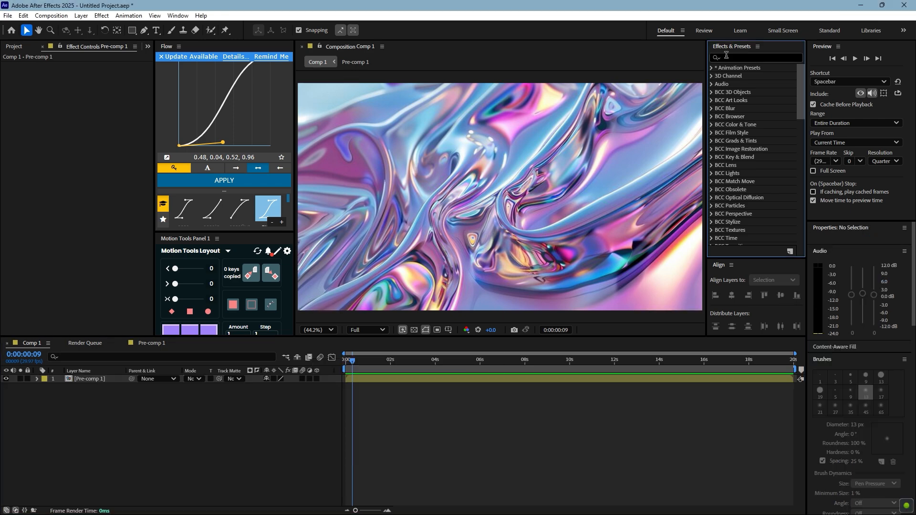
click(749, 55)
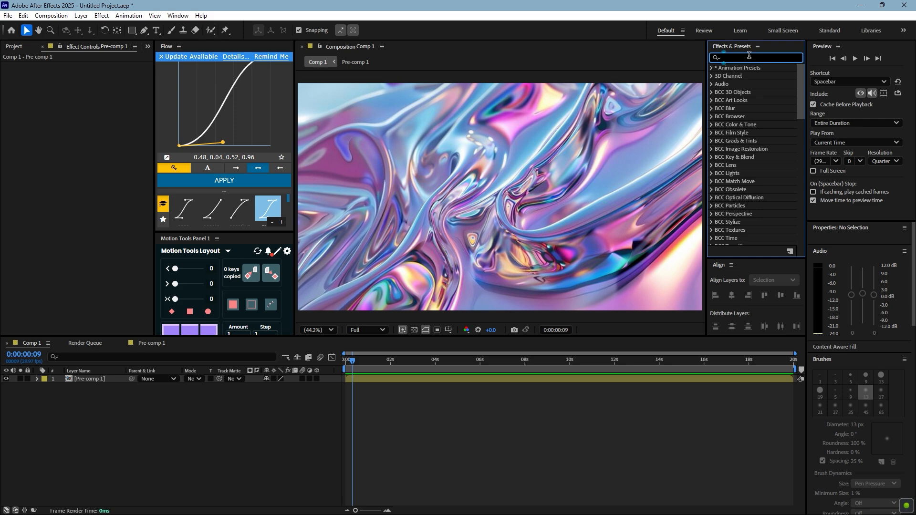
text(blur)
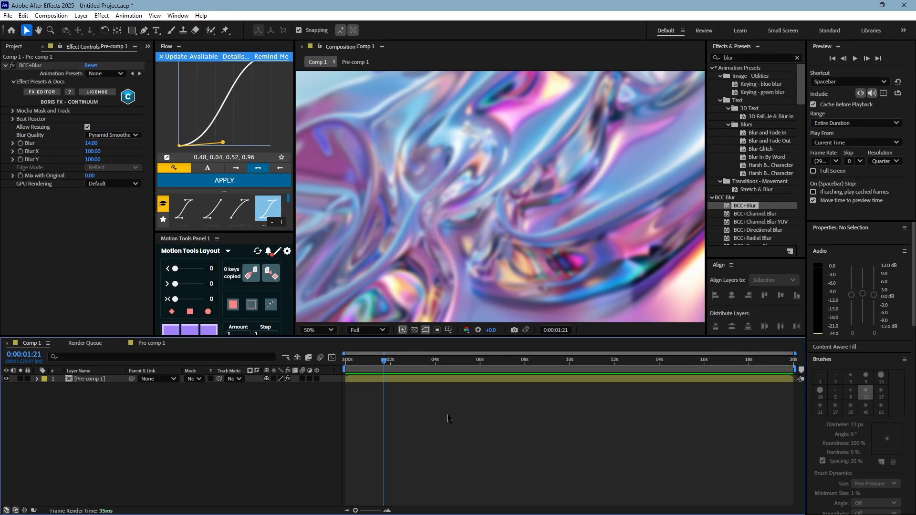
Step: Pre-compose the blurred Pre-comp 1 layer, moving all attributes into the new composition, and return to the main composition
drag(384, 381, 411, 378)
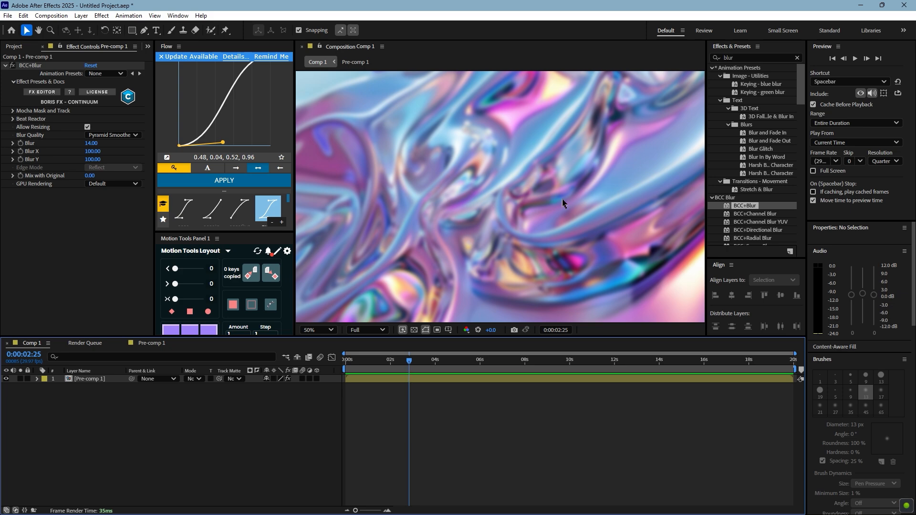
click(425, 379)
key(ctrl+shift+c)
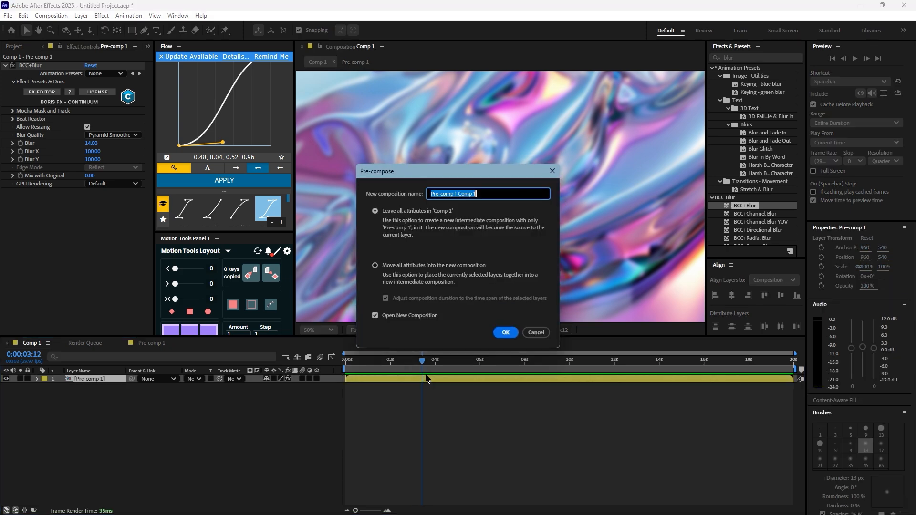
click(448, 278)
click(505, 332)
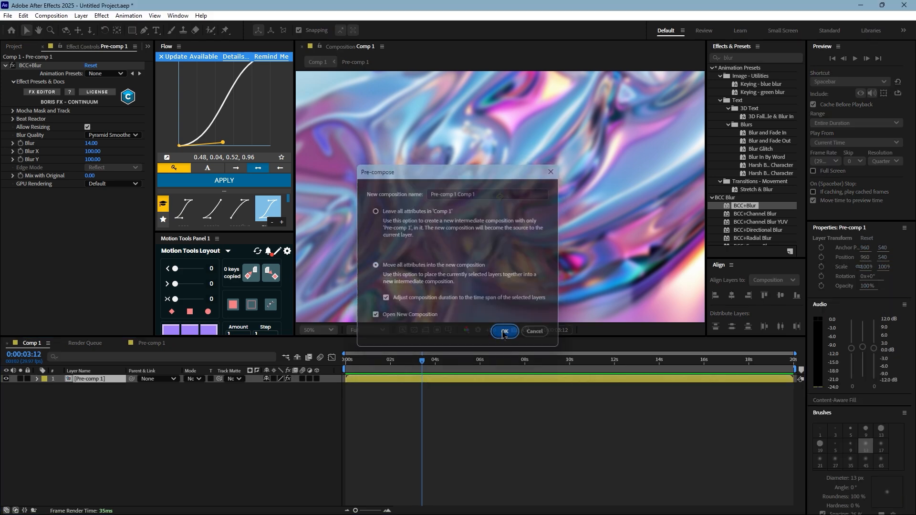
click(316, 62)
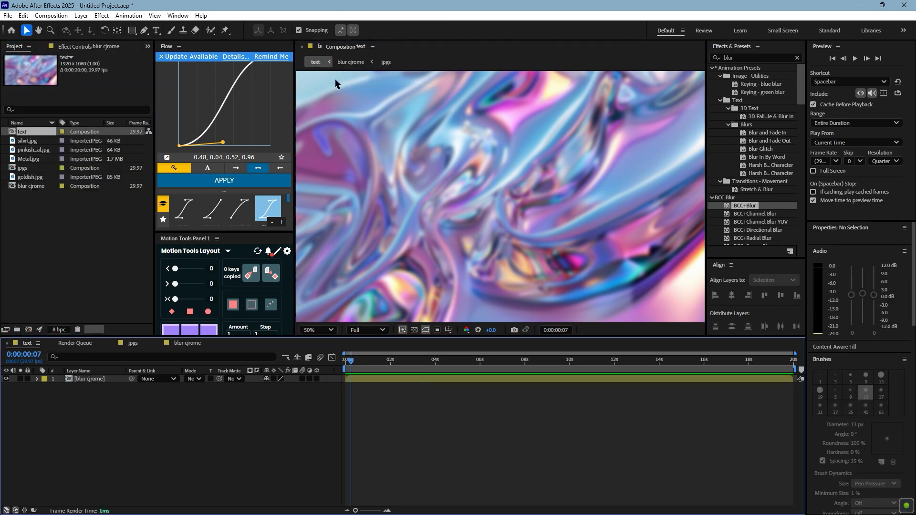
Step: Hide the blur cjrome layer and add a text box reading "Chrome" across the middle of the composition
key(ctrl+t)
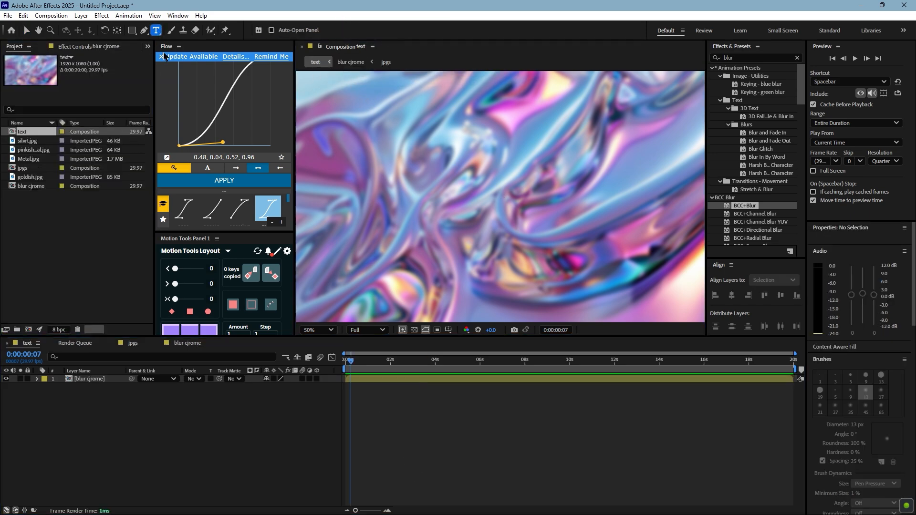
key(v)
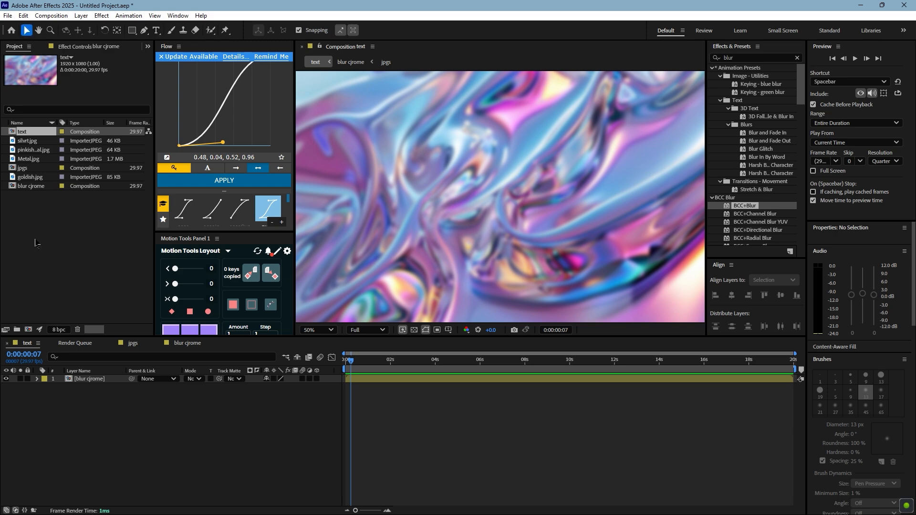
click(7, 379)
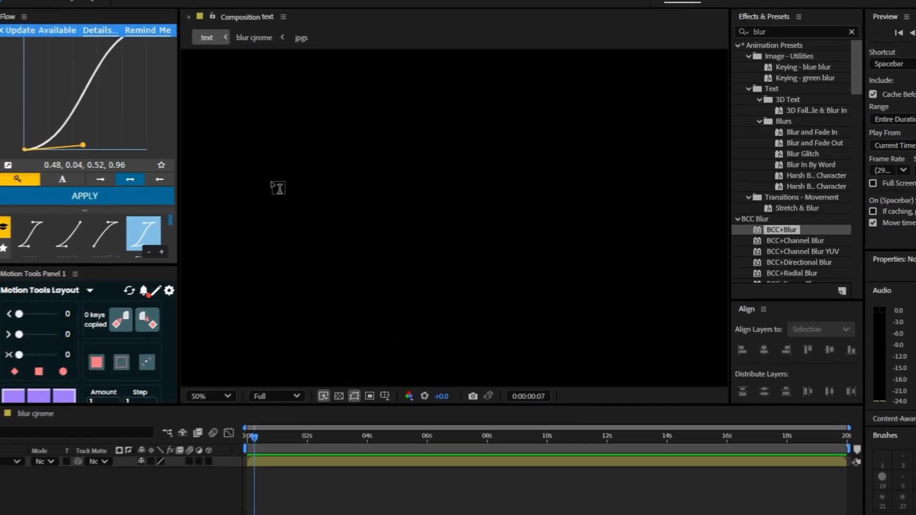
drag(262, 170, 672, 244)
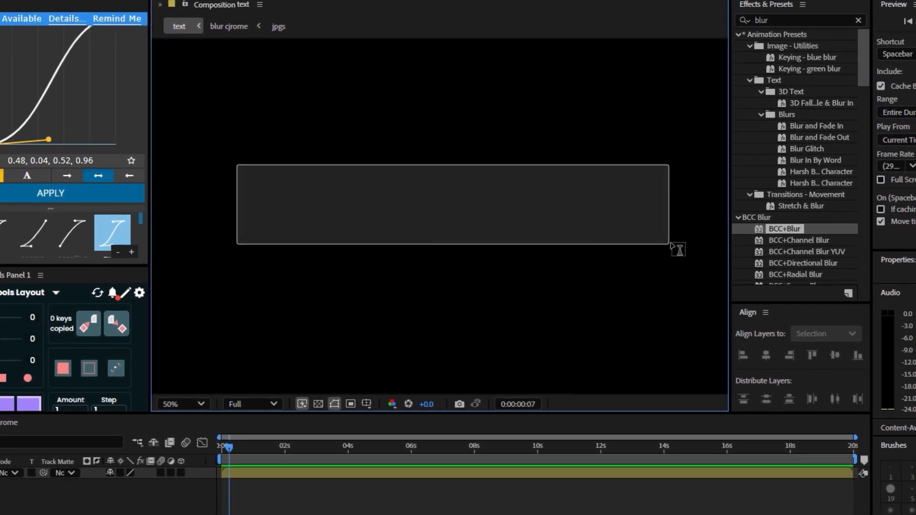
text(chrome)
Step: Set the font of the Chrome text to Rixel and enlarge it to 198 px
key(ctrl+a)
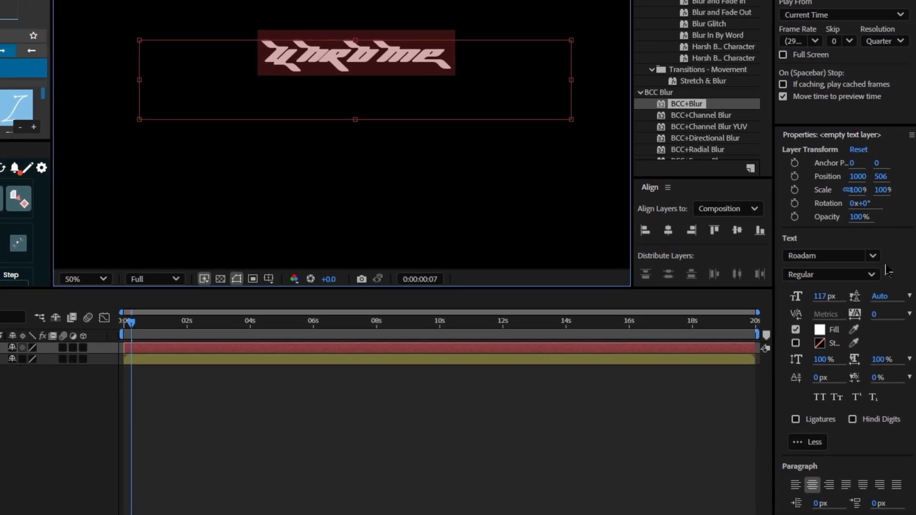
click(868, 250)
scroll(873, 382, up, 4)
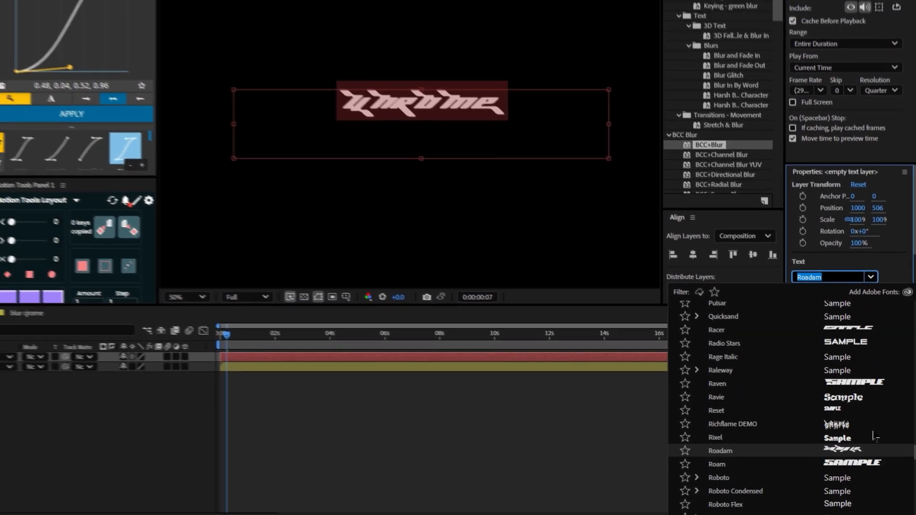
click(873, 436)
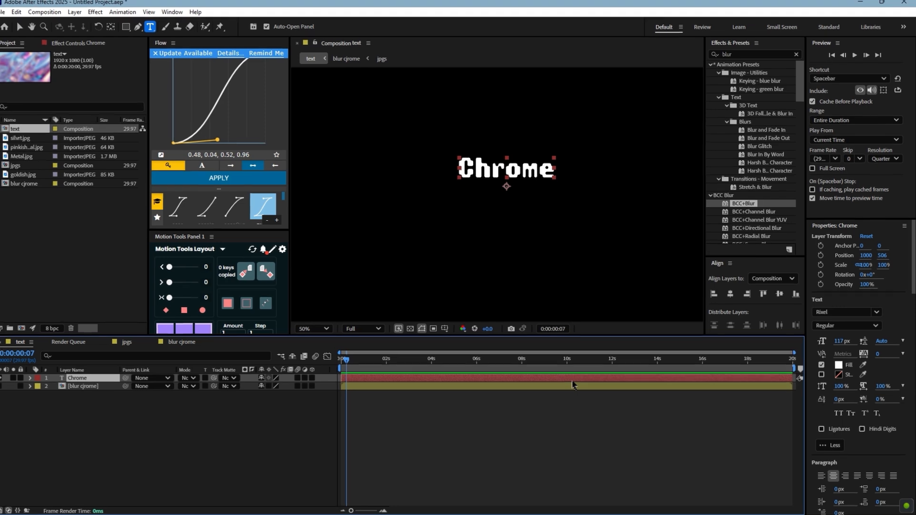
mouse_move(841, 342)
mouse_down()
mouse_move(867, 342)
mouse_move(853, 342)
mouse_up()
scroll(557, 280, down, 3)
scroll(557, 281, up, 4)
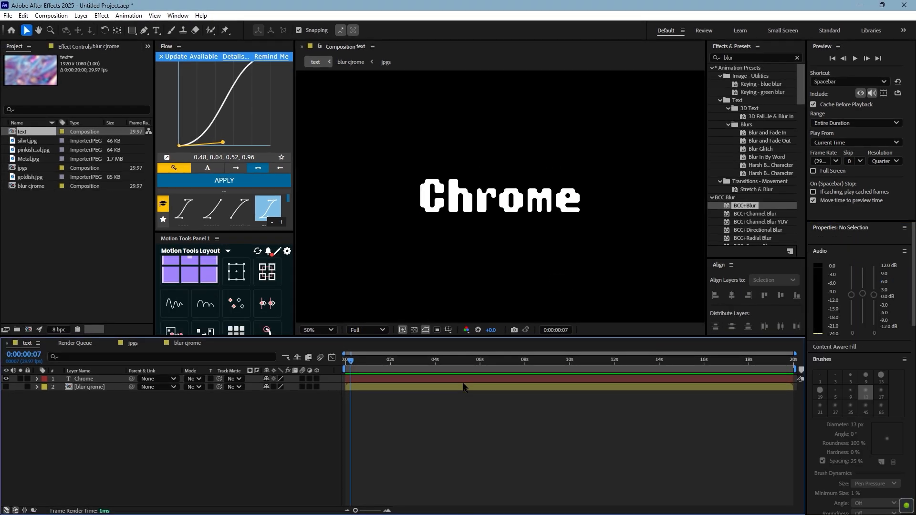
Step: Compare the Chrome text with and without the blur cjrome layer behind it
click(464, 381)
scroll(501, 242, down, 2)
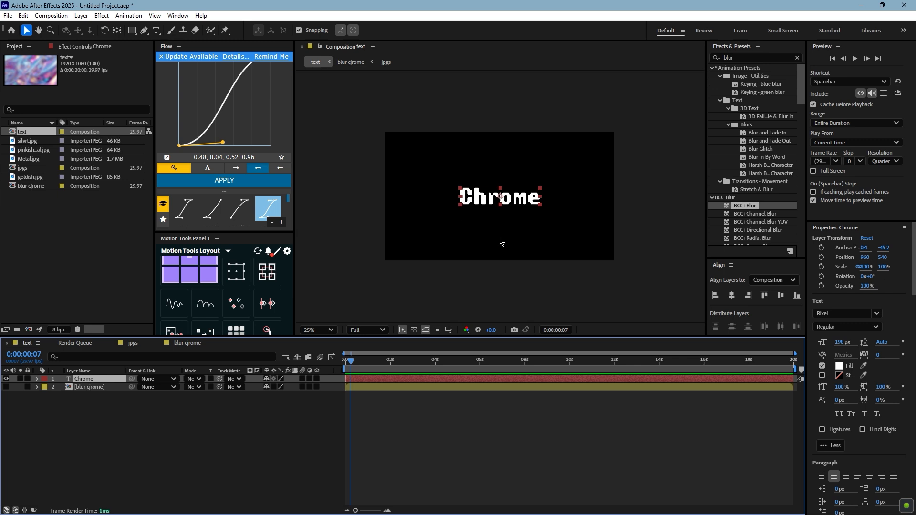
click(90, 387)
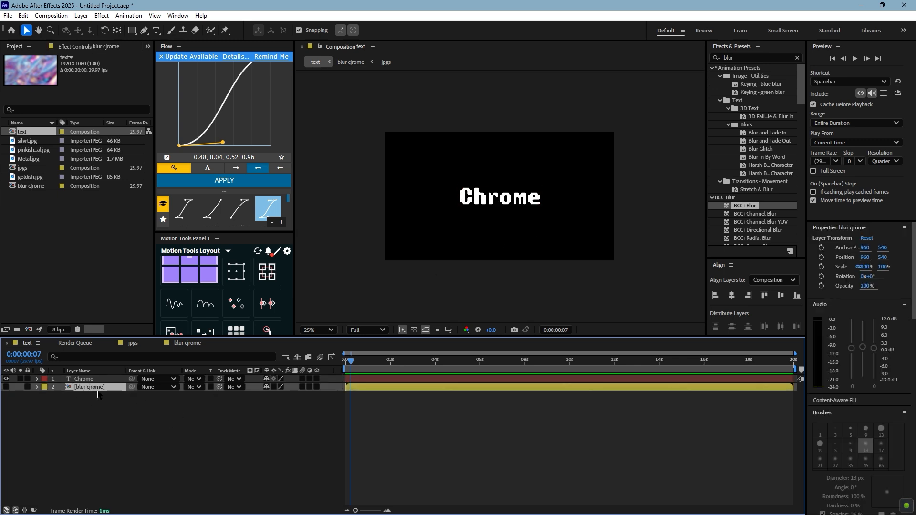
click(6, 388)
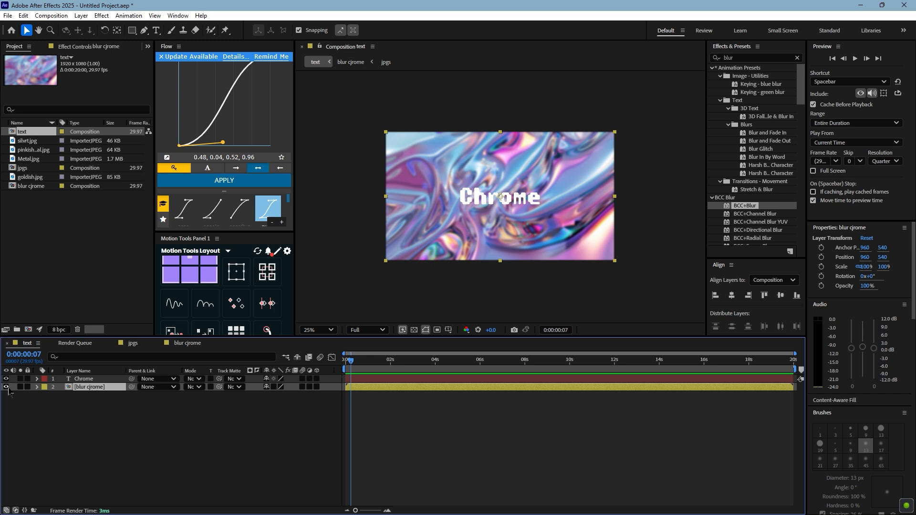
click(7, 387)
click(7, 387)
click(7, 386)
Step: Add a new adjustment layer above the Chrome text layer, check its effect controls and hide it
click(411, 428)
key(ctrl+alt+y)
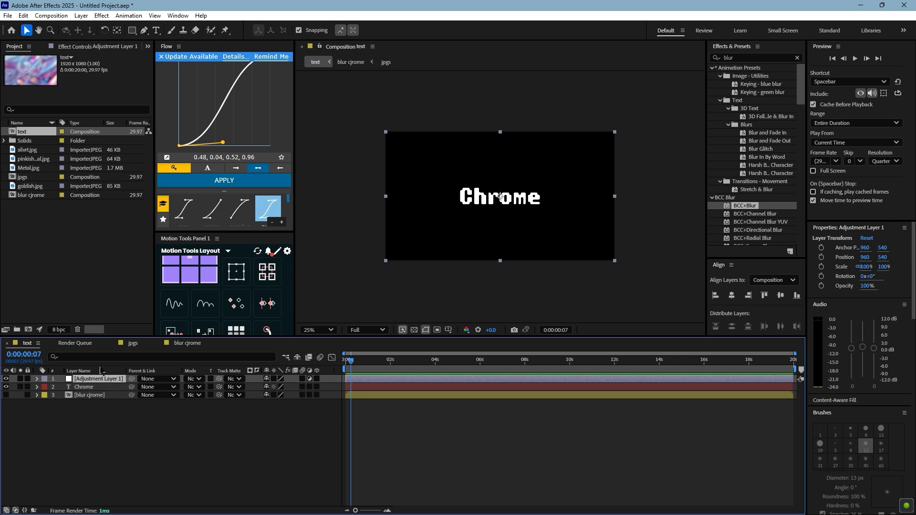
click(110, 48)
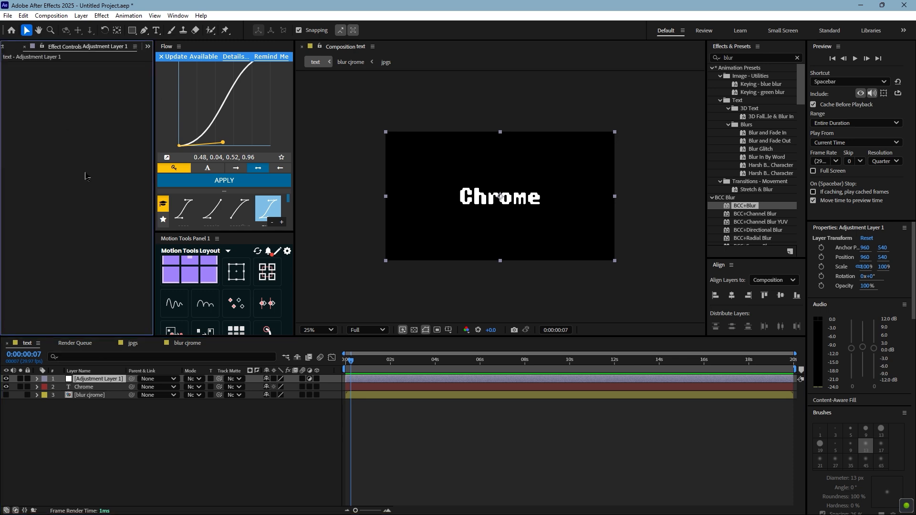
click(6, 379)
Step: Review the Chrome, adjustment and blur cjrome layers by source name, along with the nested jpgs composition
click(98, 387)
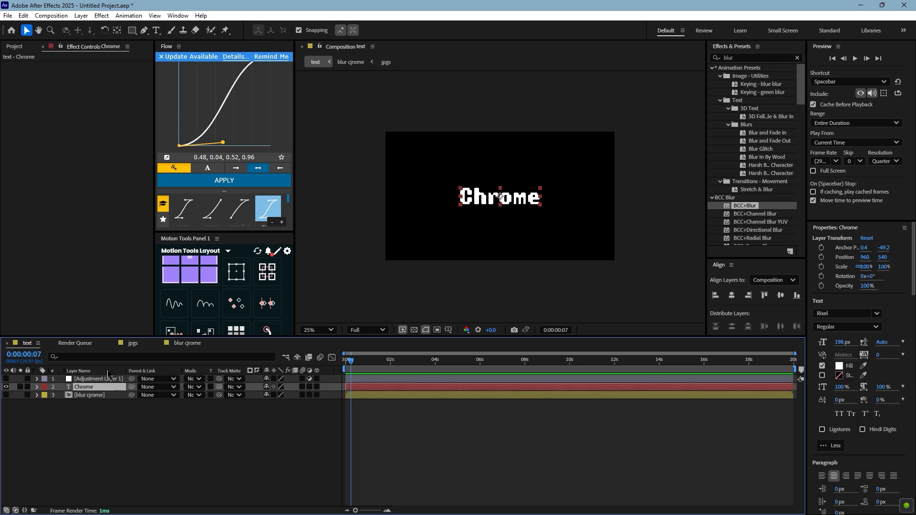
click(92, 371)
click(98, 379)
click(91, 398)
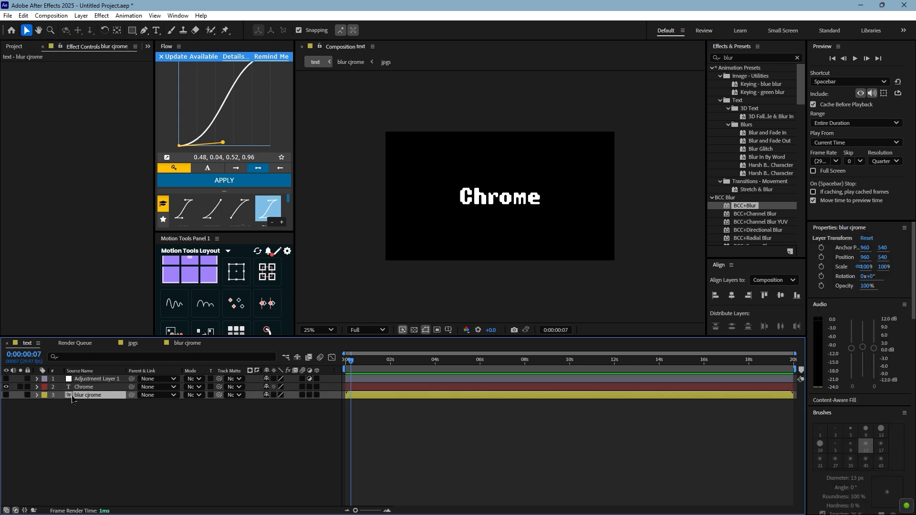
click(6, 395)
click(385, 65)
click(320, 65)
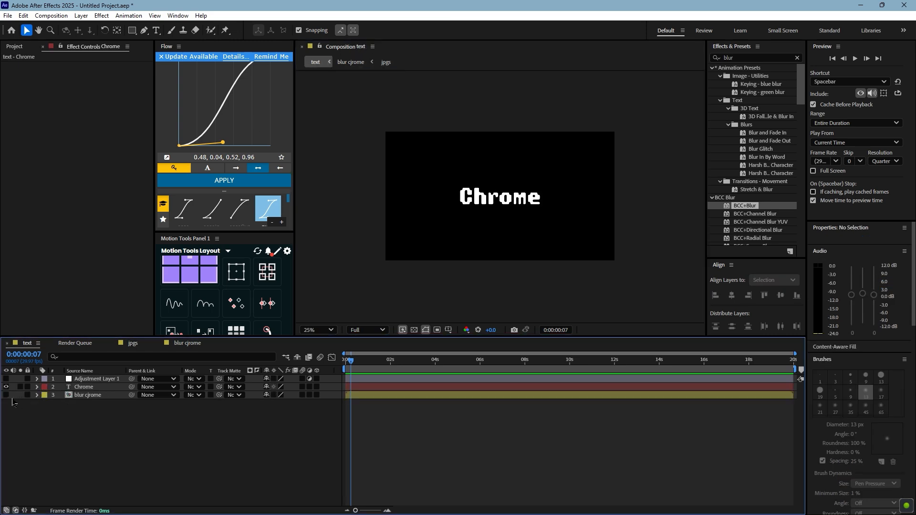
Step: Hide the Chrome text layer and make the blur cjrome layer visible
click(6, 387)
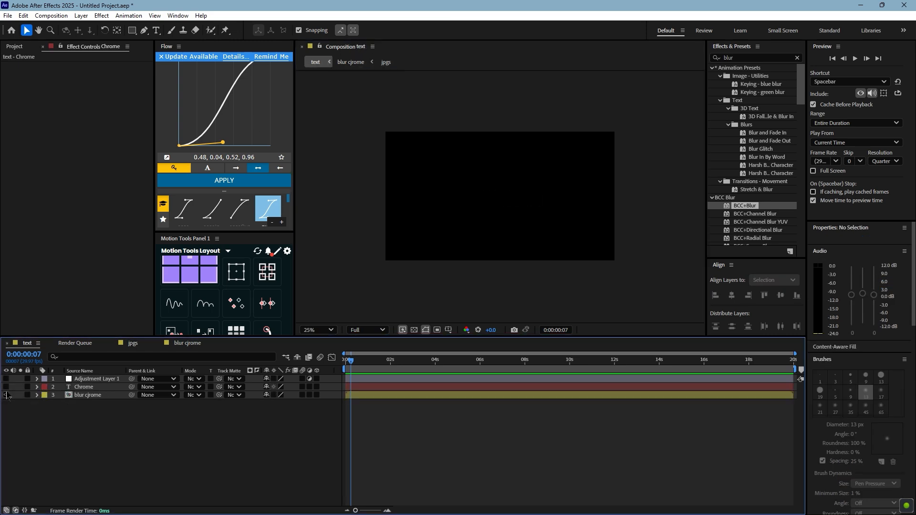
click(6, 395)
click(84, 397)
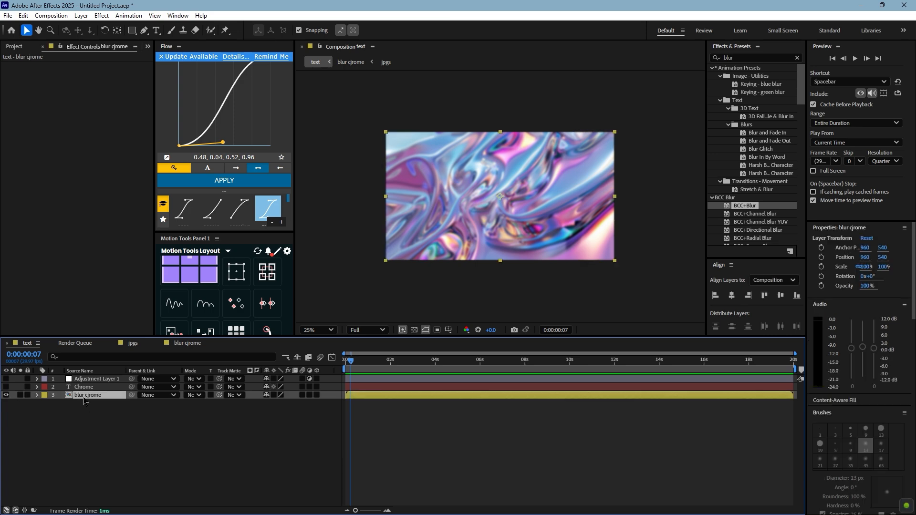
Step: Set the Chrome text layer as the track matte of the blur cjrome layer and inspect the filled lettering
click(235, 395)
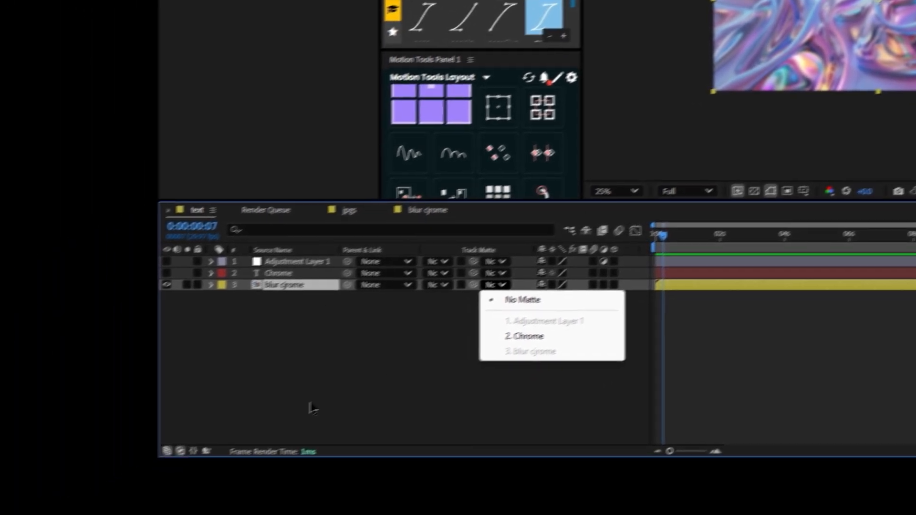
click(233, 428)
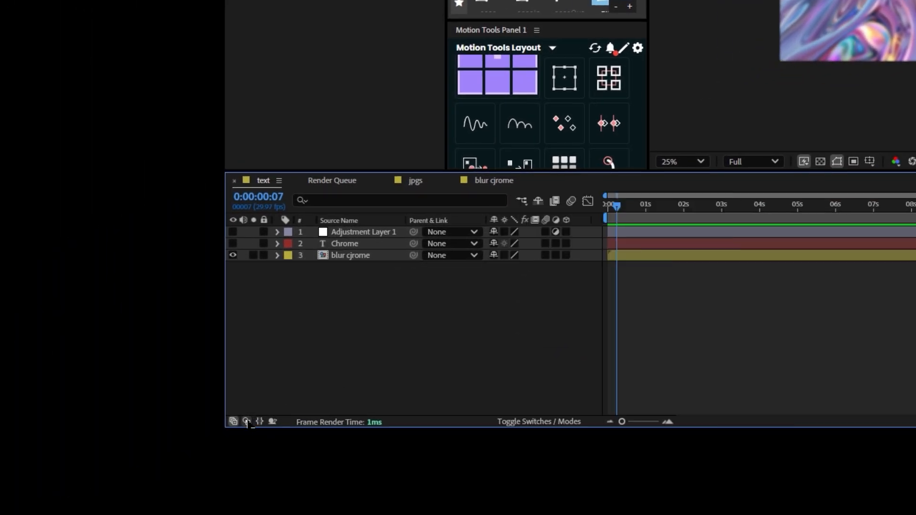
click(246, 422)
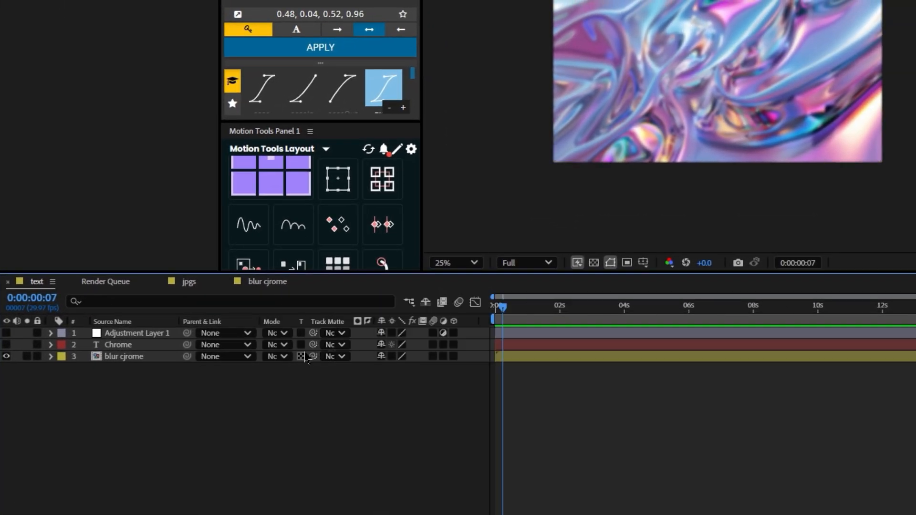
click(341, 356)
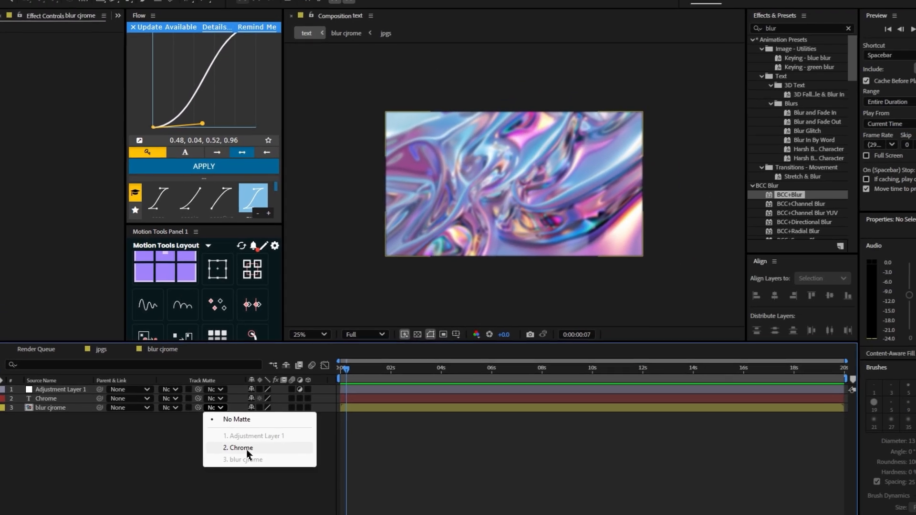
click(281, 433)
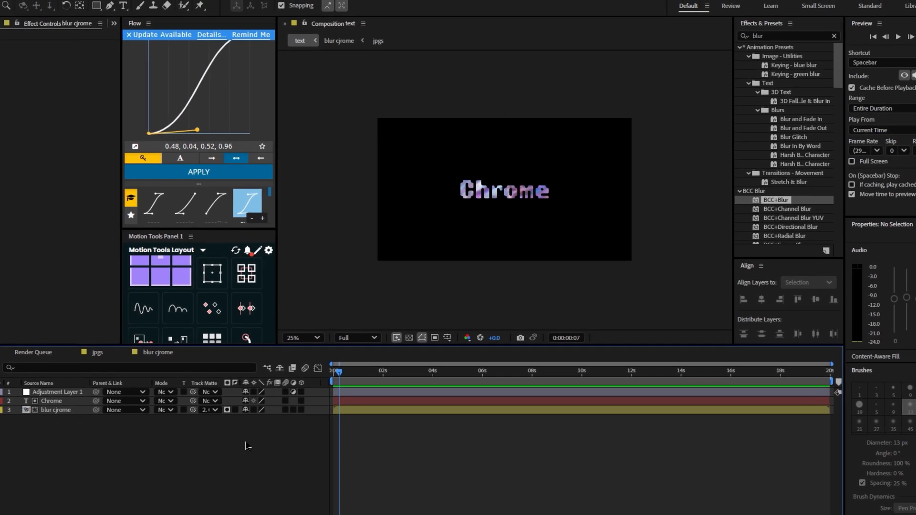
scroll(513, 218, up, 4)
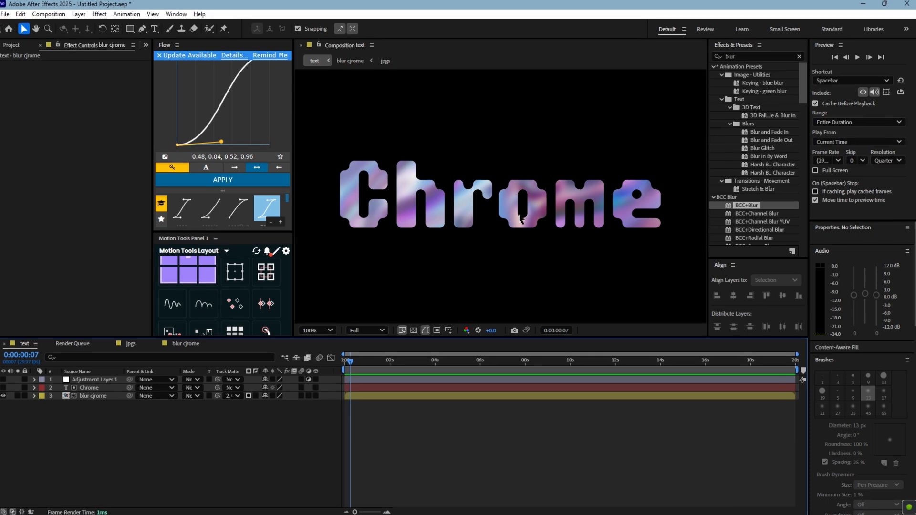
scroll(519, 220, down, 2)
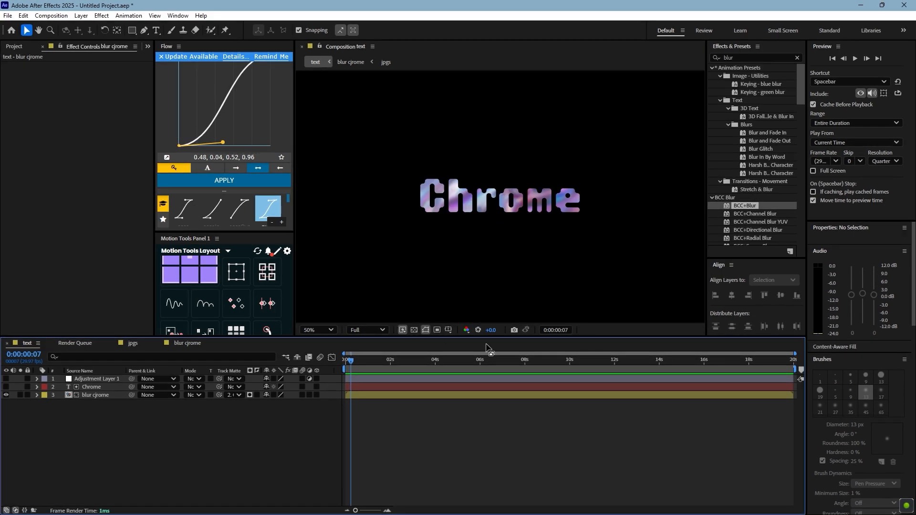
Step: Search for CC Blobbylize and apply it together with CC Glass to the blur cjrome layer
click(415, 397)
key(ctrl+space)
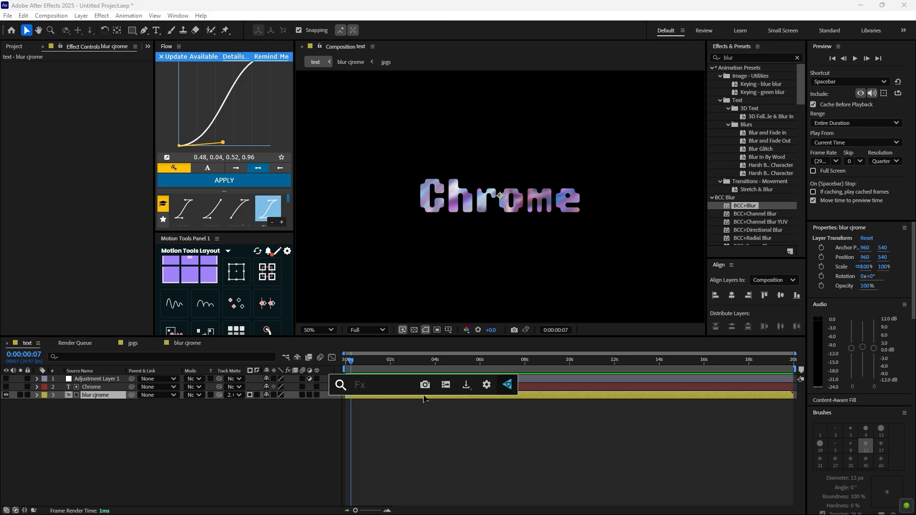
text(cc bo)
key(BackSpace)
text(lobb)
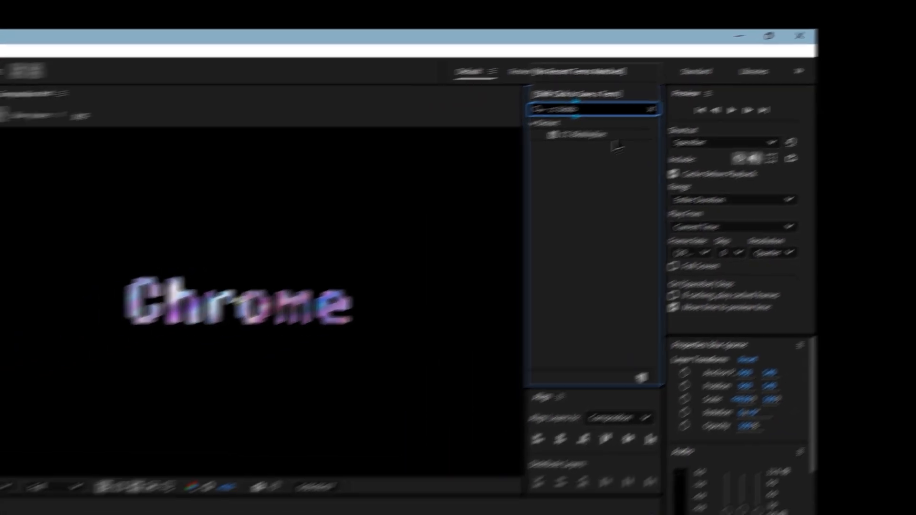
drag(506, 164, 548, 405)
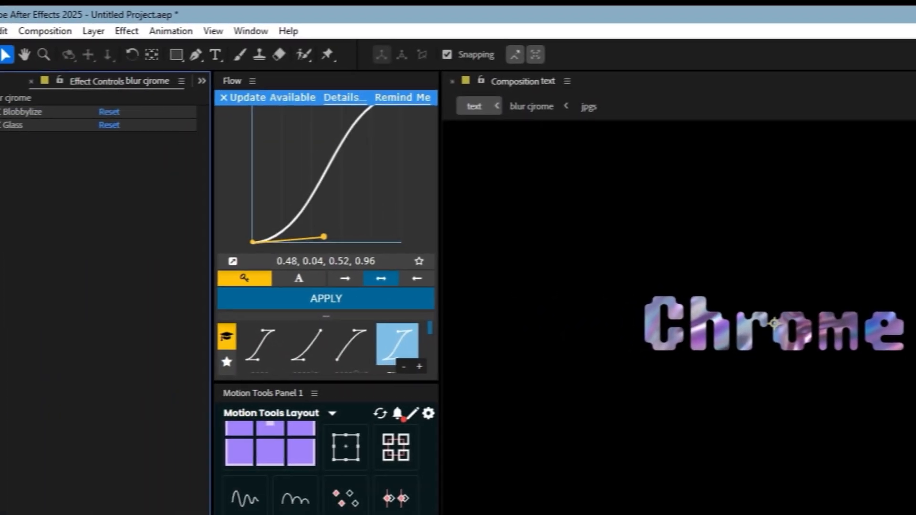
Step: Expand CC Blobbylize's Blobbiness and Light settings and set its Blob Layer to the Chrome text layer
click(2, 110)
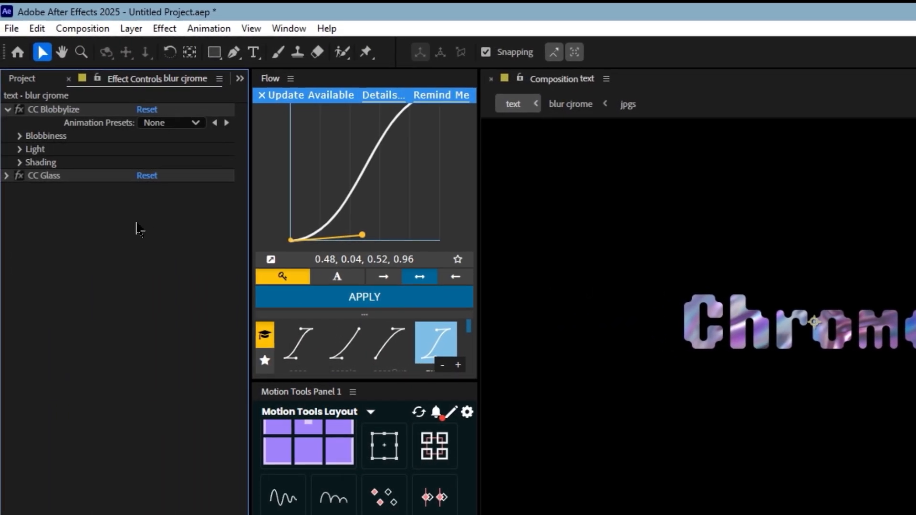
click(20, 148)
click(21, 137)
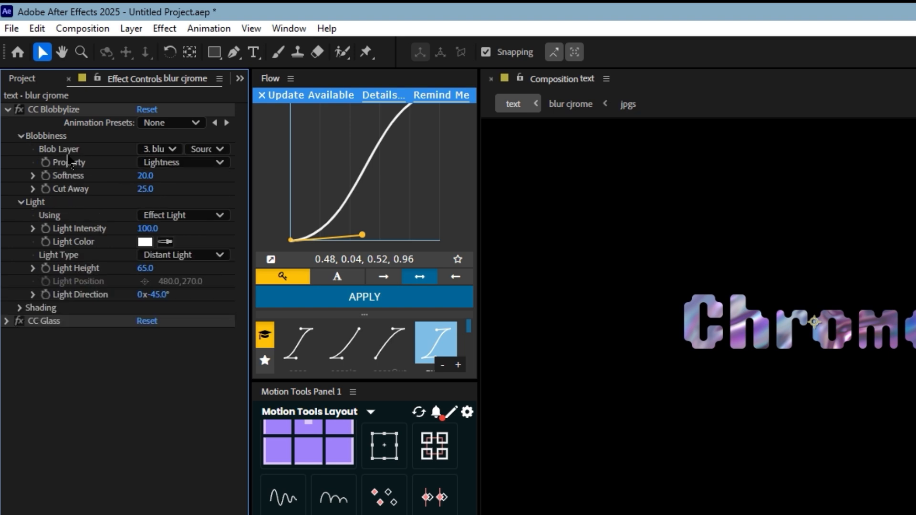
click(155, 149)
click(205, 208)
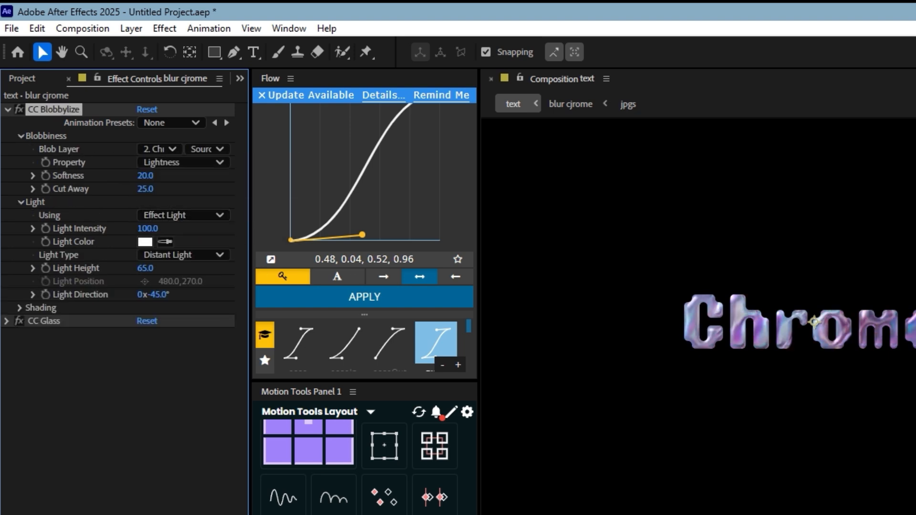
Step: Set CC Blobbylize's Softness to 15 and its Cut Away to 50 on the blur cjrome layer
click(334, 514)
click(334, 514)
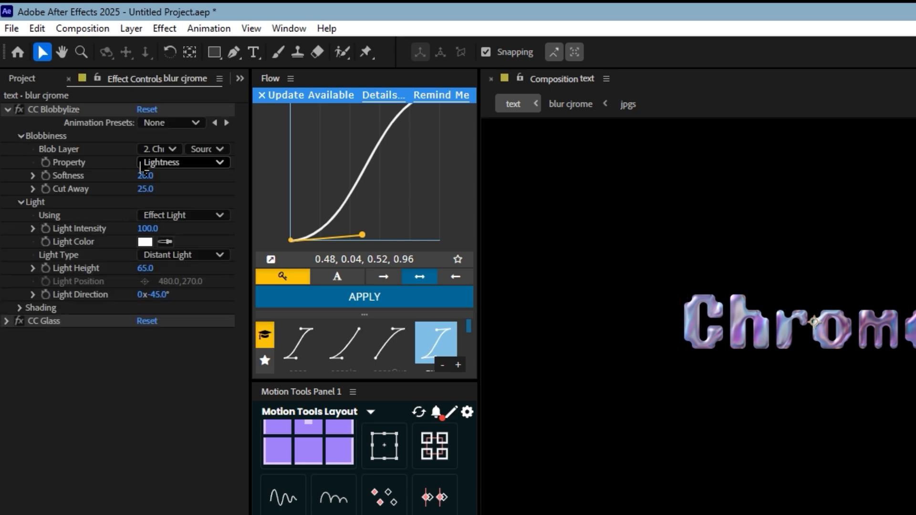
click(145, 175)
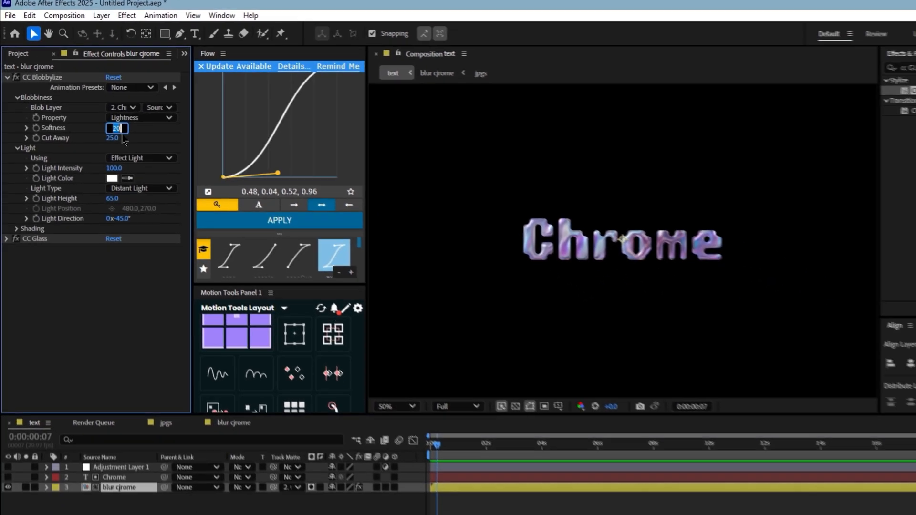
text(15)
key(Return)
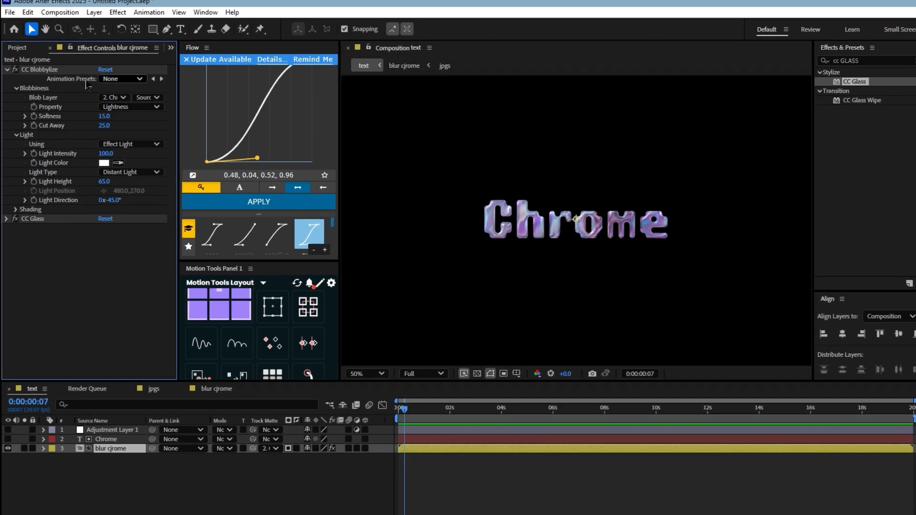
click(59, 71)
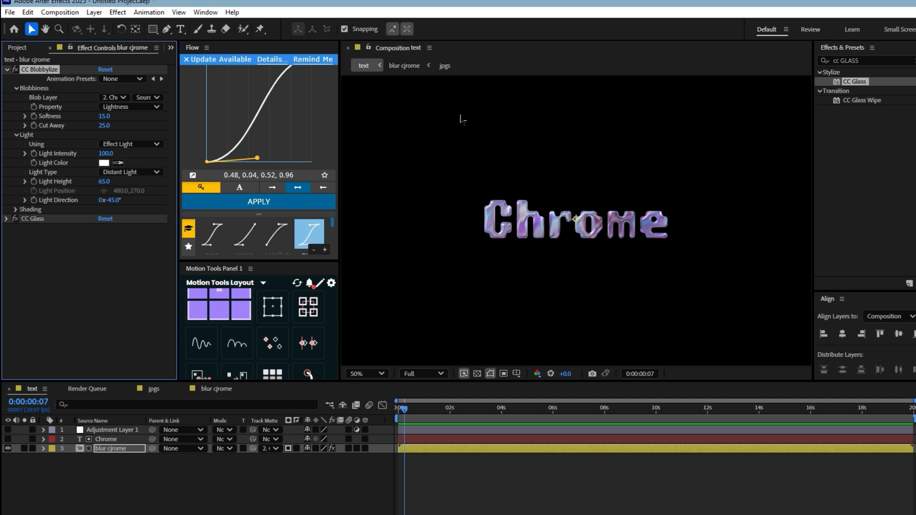
click(77, 126)
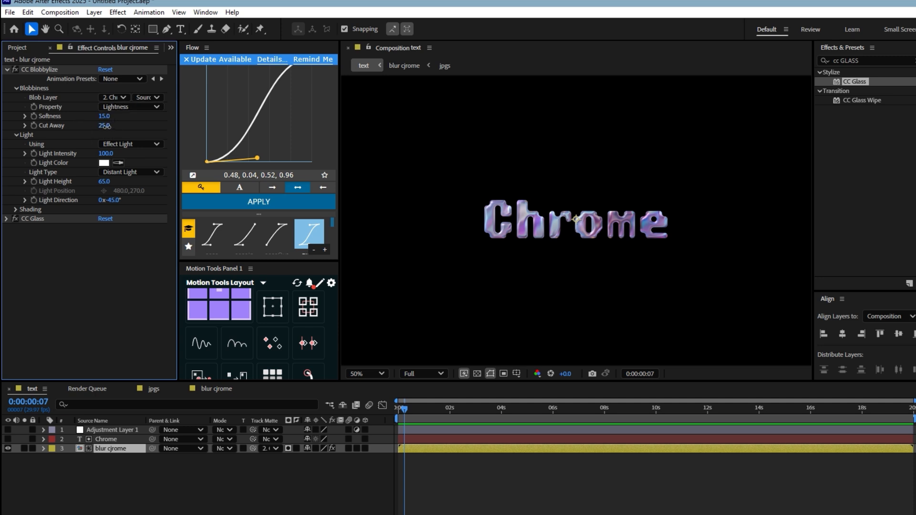
drag(106, 131, 120, 131)
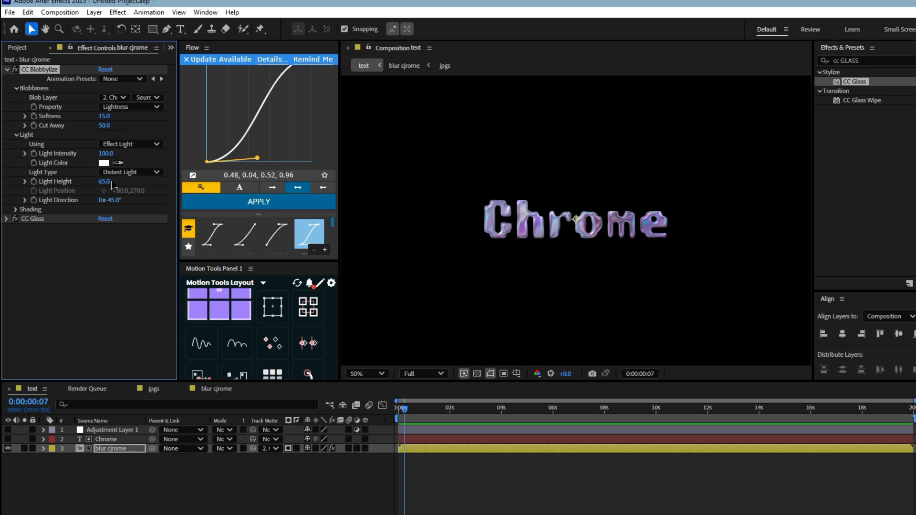
Step: Set CC Blobbylize's Light Height to 25 and Light Intensity to 85, then collapse the effect
click(104, 182)
text(25)
key(Return)
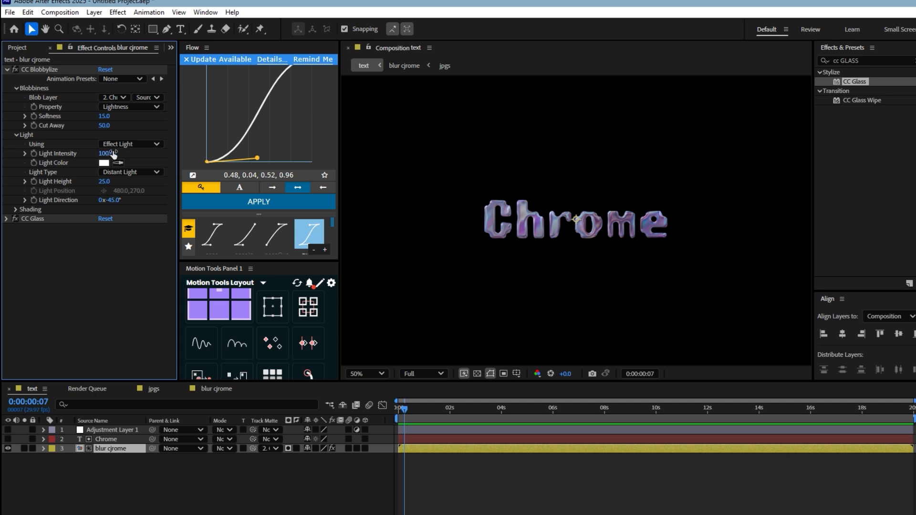
drag(106, 153, 102, 162)
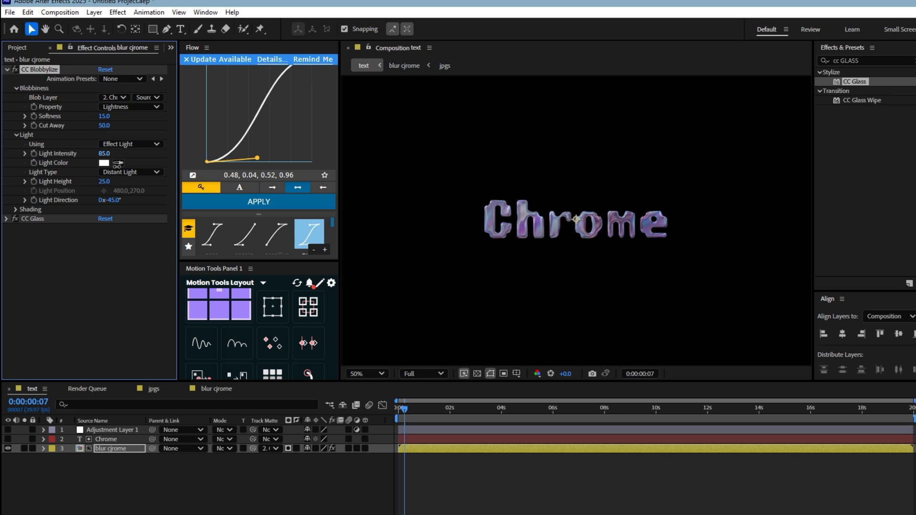
click(6, 70)
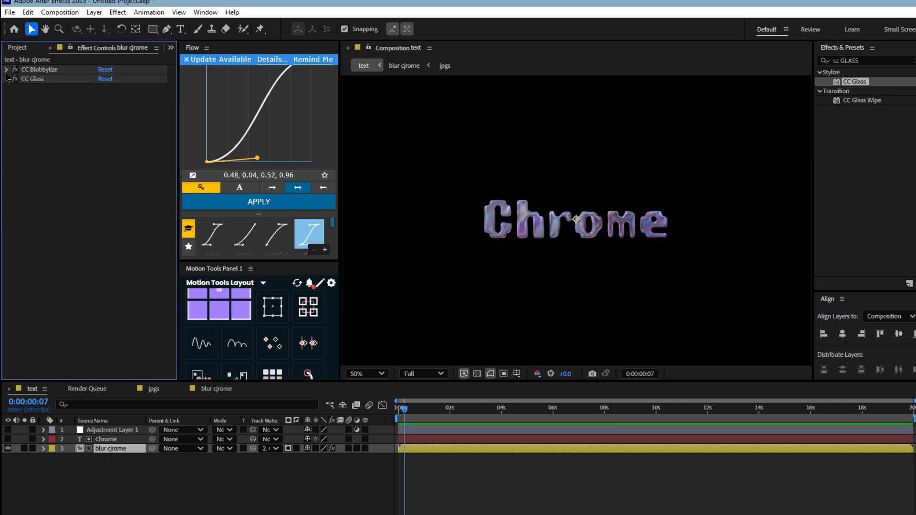
Step: Expand CC Glass's Surface settings and set its Bump Map to the Chrome text layer
click(7, 79)
click(15, 97)
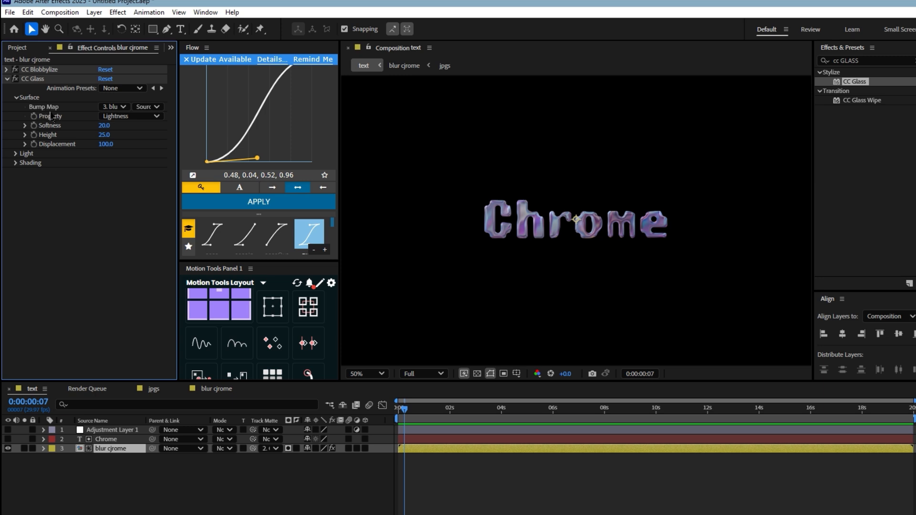
click(122, 106)
click(159, 148)
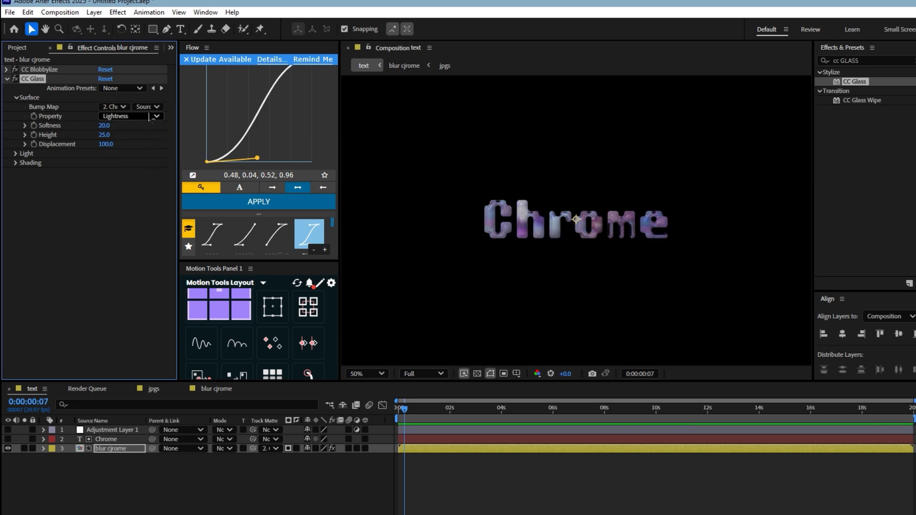
Step: Raise the surface Softness of CC Glass slightly above its default
click(104, 125)
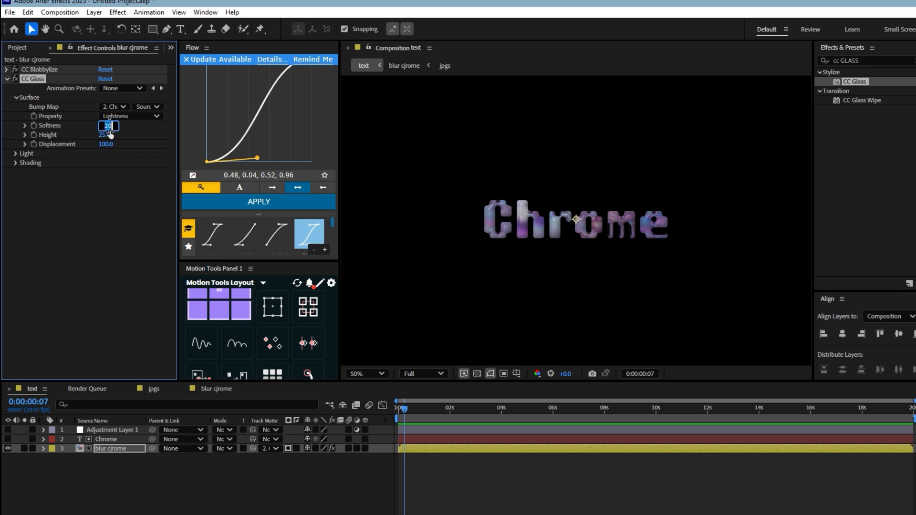
click(118, 176)
drag(106, 127, 124, 129)
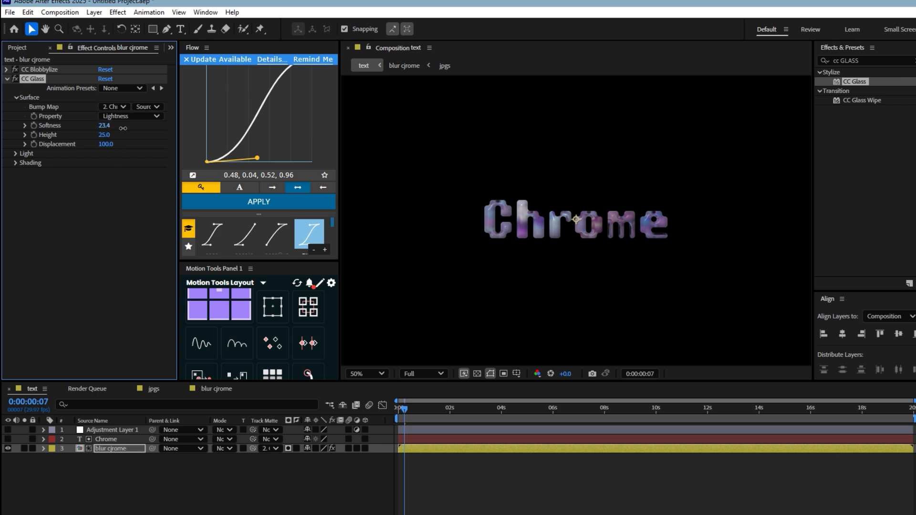
drag(143, 130, 149, 131)
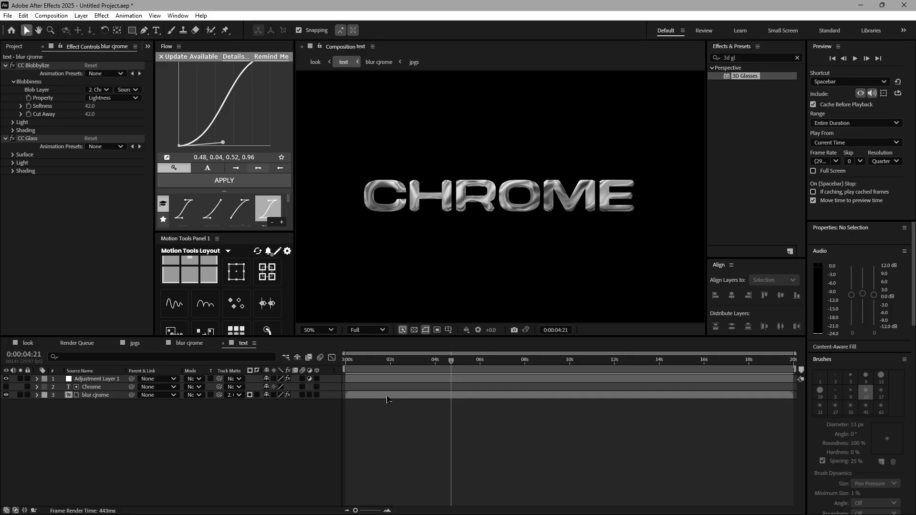
Step: Remove the track matte from the blur cjrome layer in the silver CHROME version by choosing No Matte
click(240, 395)
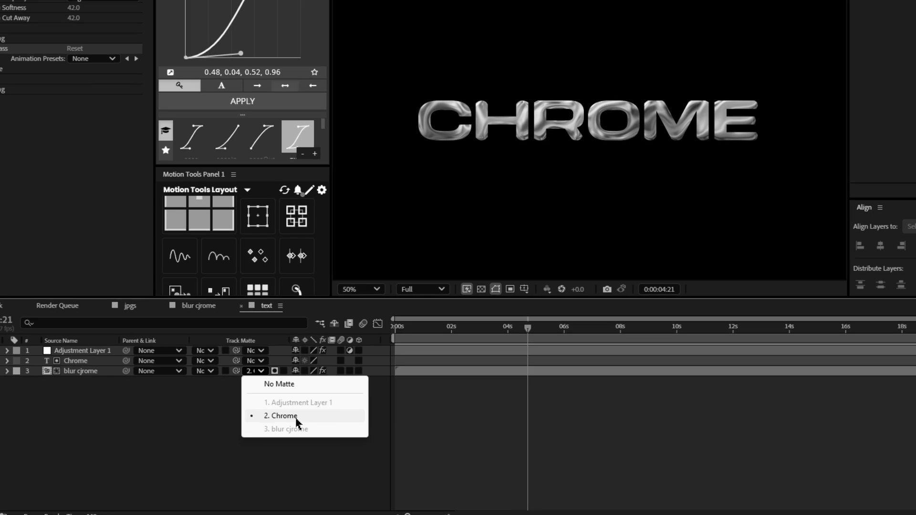
click(291, 386)
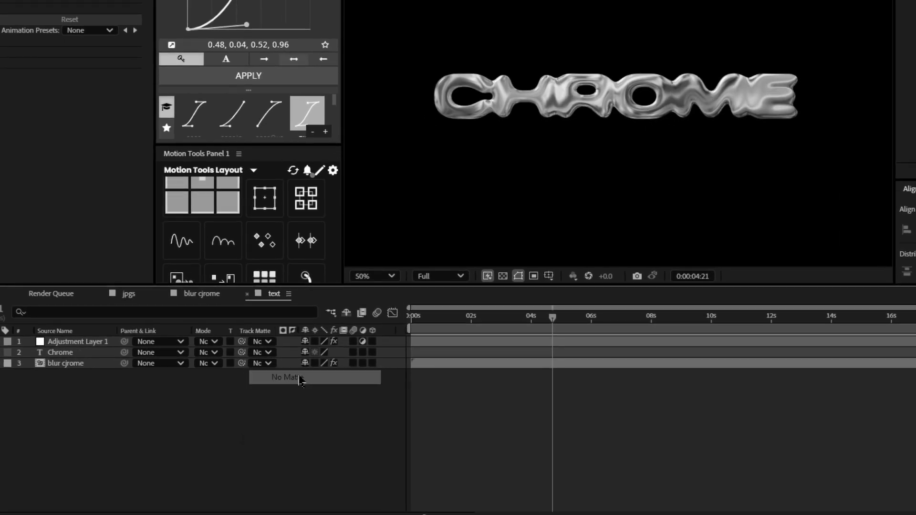
click(261, 363)
click(316, 378)
Step: Lower CC Blobbylize's Softness to 23 on the blur cjrome layer and inspect the unmatted lettering up close
scroll(571, 107, up, 1)
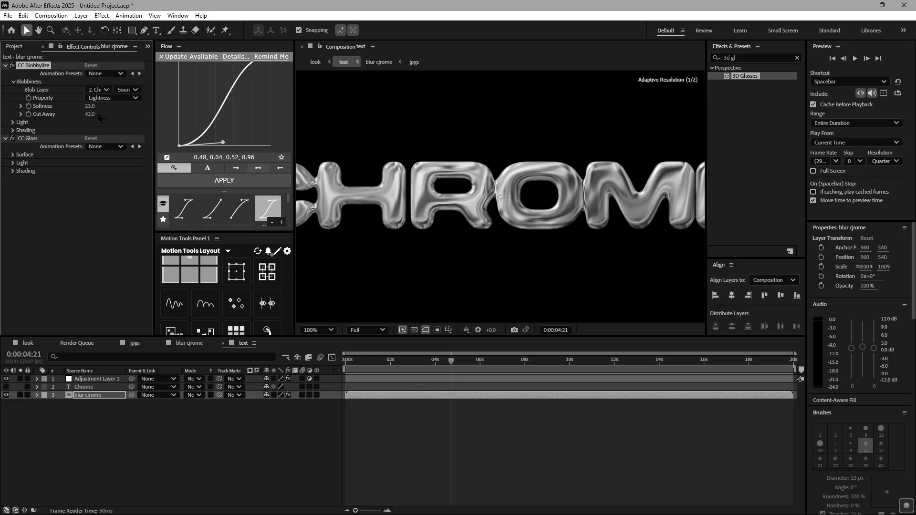
drag(88, 115, 108, 120)
scroll(454, 196, down, 4)
scroll(454, 195, up, 4)
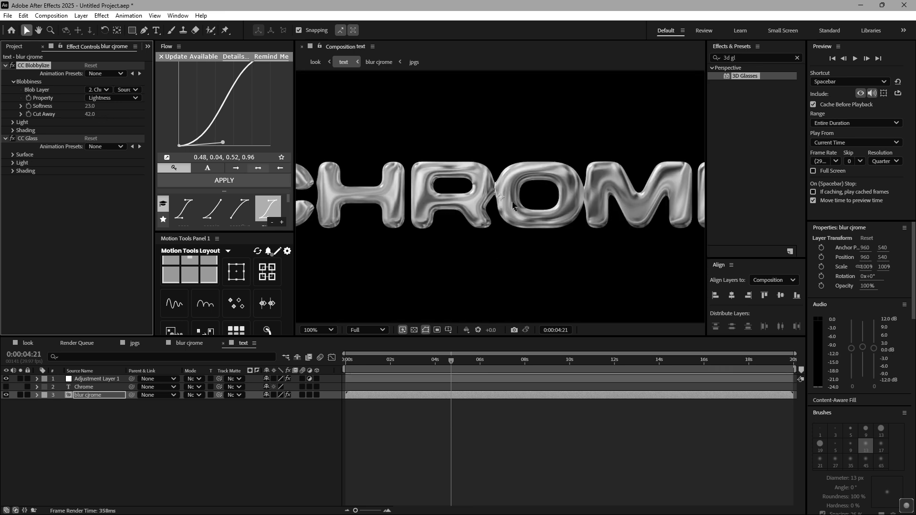
scroll(502, 183, down, 2)
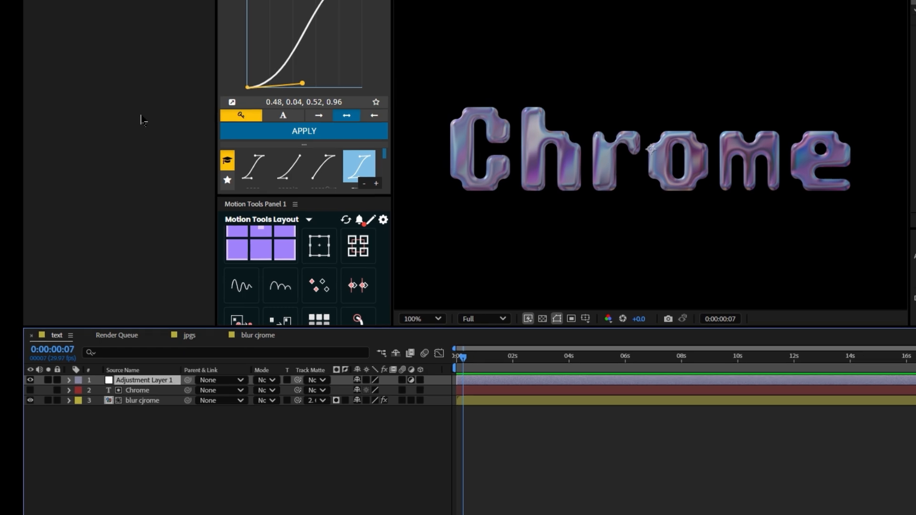
Step: Apply a Curves effect to Adjustment Layer 1 of the holographic Chrome version and duplicate the effect
key(ctrl+space)
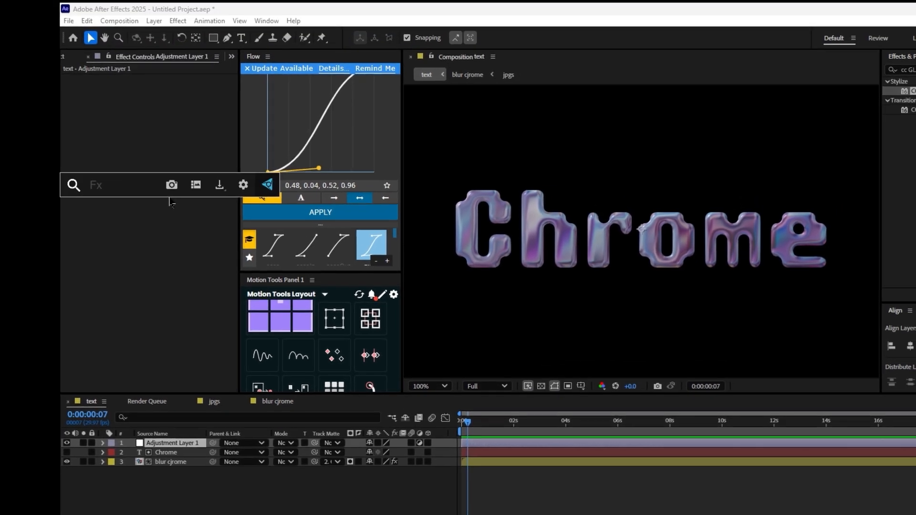
text(curves)
key(Return)
right_click(110, 90)
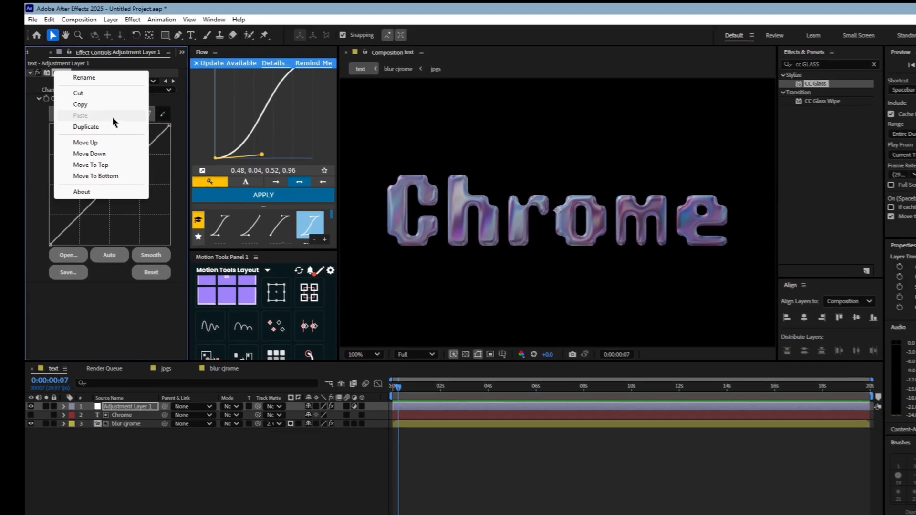
click(160, 147)
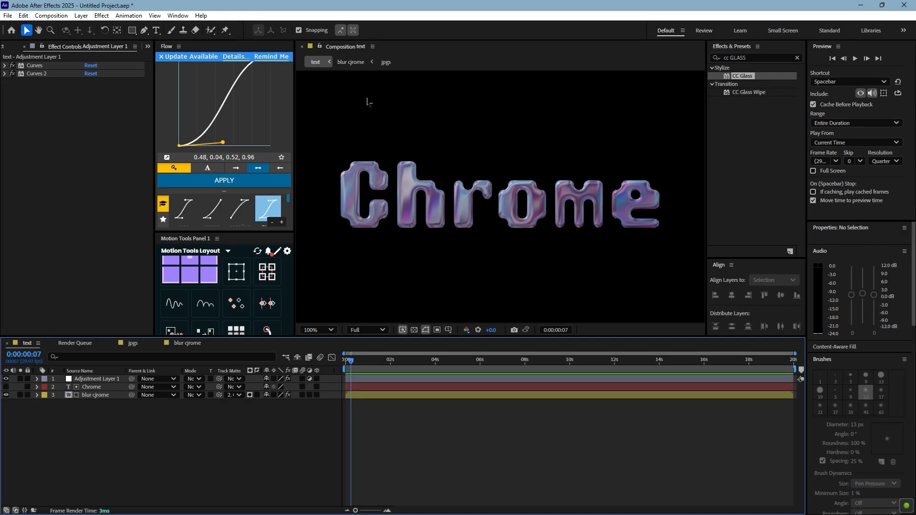
click(386, 379)
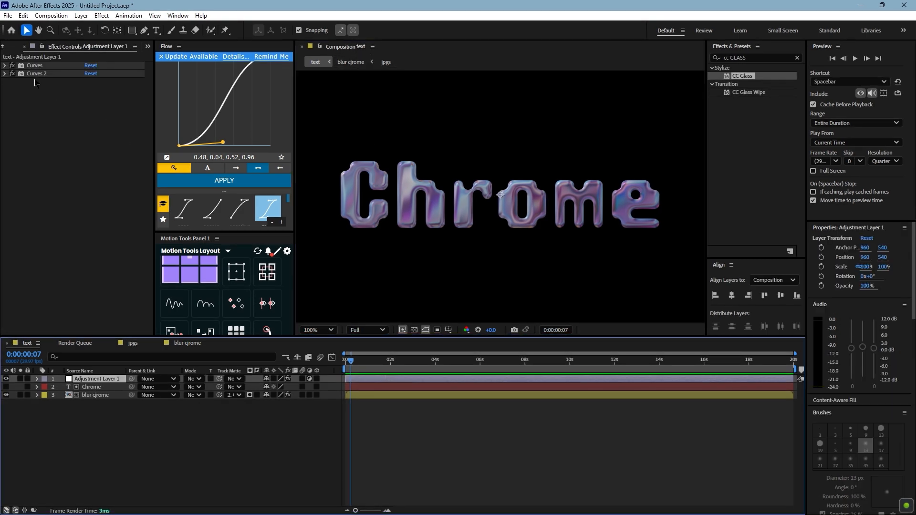
Step: In the jpgs composition, hide pinkish metal.jpg and try goldish.jpg and Metal.jpg as the visible texture
click(386, 62)
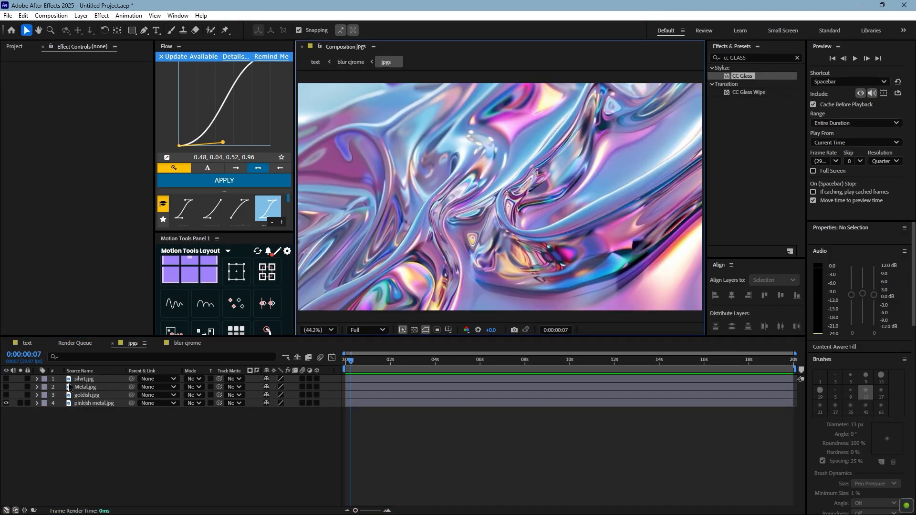
click(6, 403)
click(6, 395)
click(6, 395)
click(6, 396)
click(7, 387)
click(7, 395)
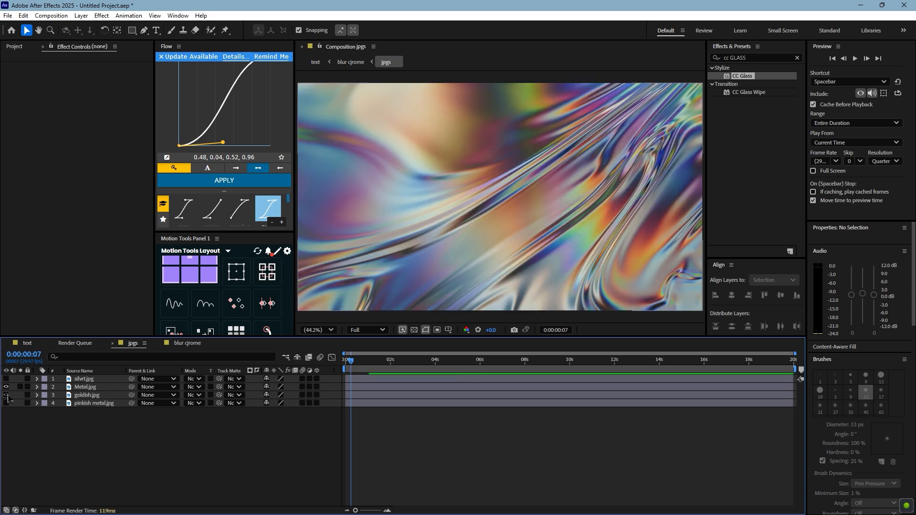
Step: Preview silvrt.jpg, leave only goldish.jpg visible, and return to the text composition
click(6, 387)
click(6, 379)
click(6, 379)
click(8, 387)
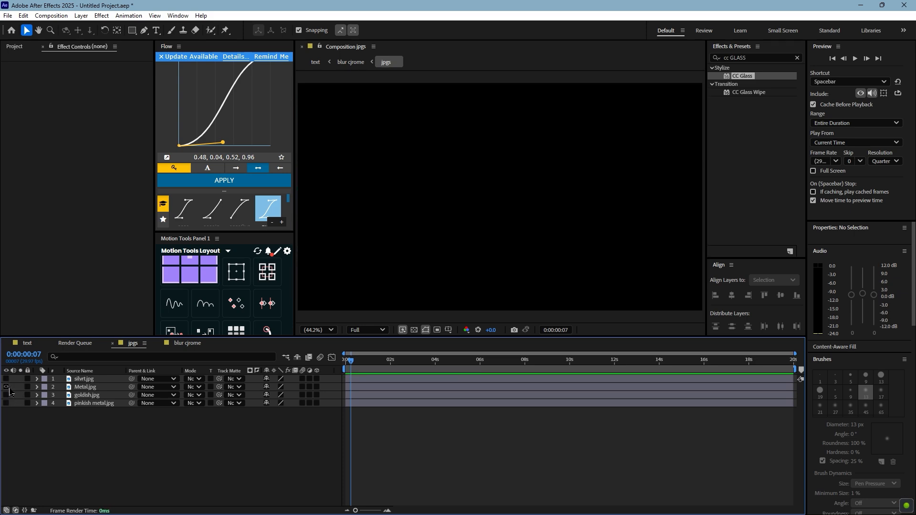
click(7, 395)
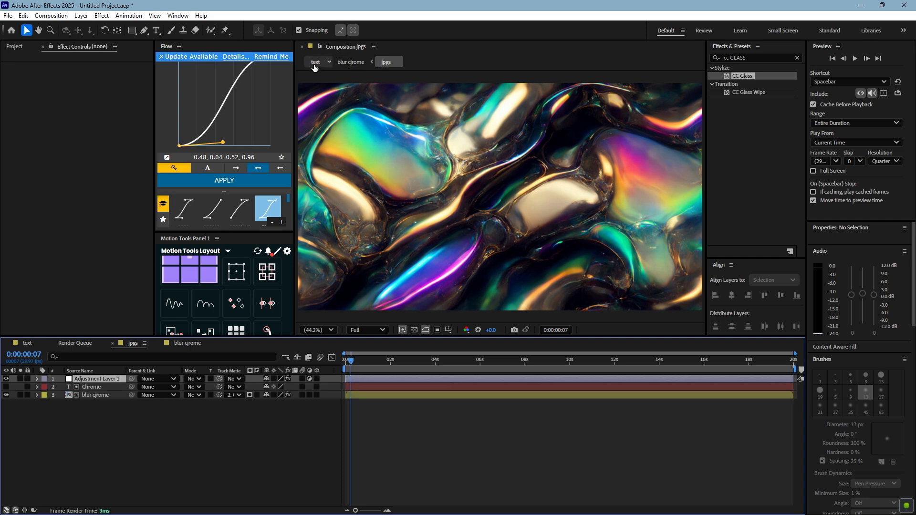
click(315, 62)
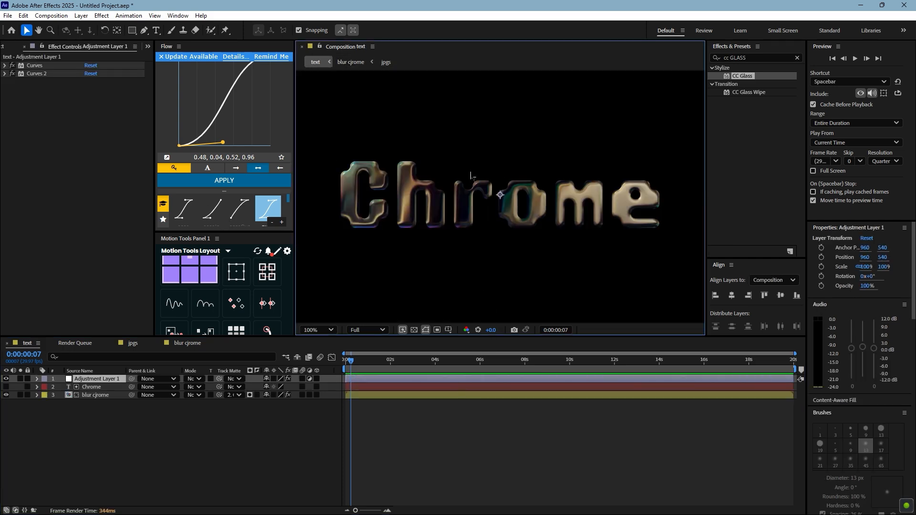
Step: Shape the first Curves effect's RGB curve into an S by raising the highlights and lowering the shadows
click(6, 67)
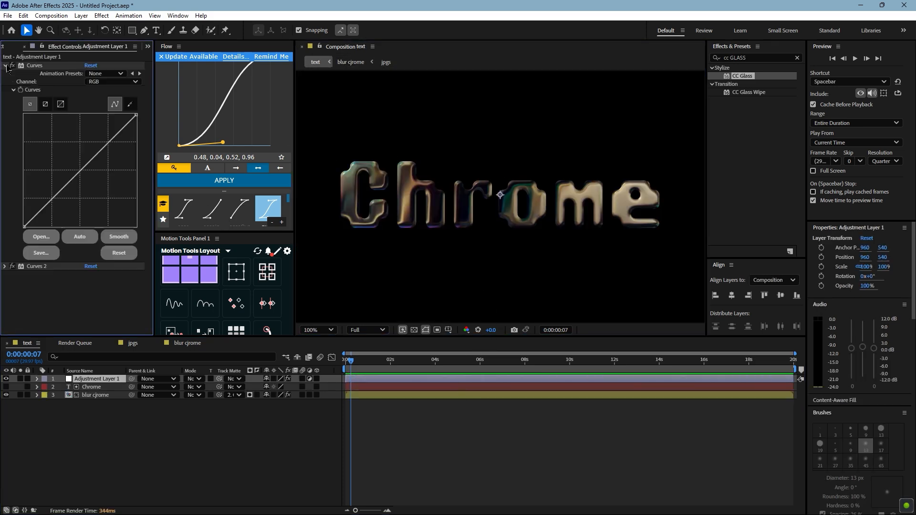
mouse_move(107, 142)
mouse_down()
mouse_move(99, 133)
mouse_move(107, 125)
mouse_up()
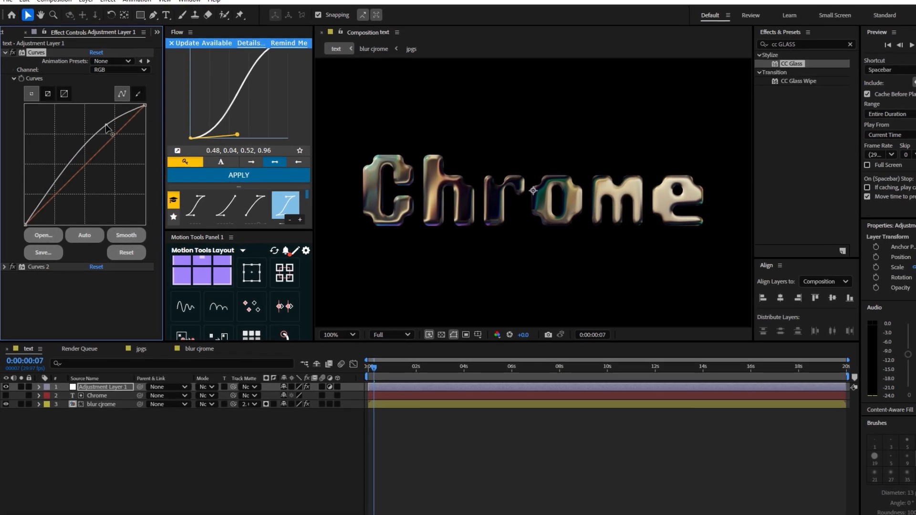
drag(54, 181, 62, 195)
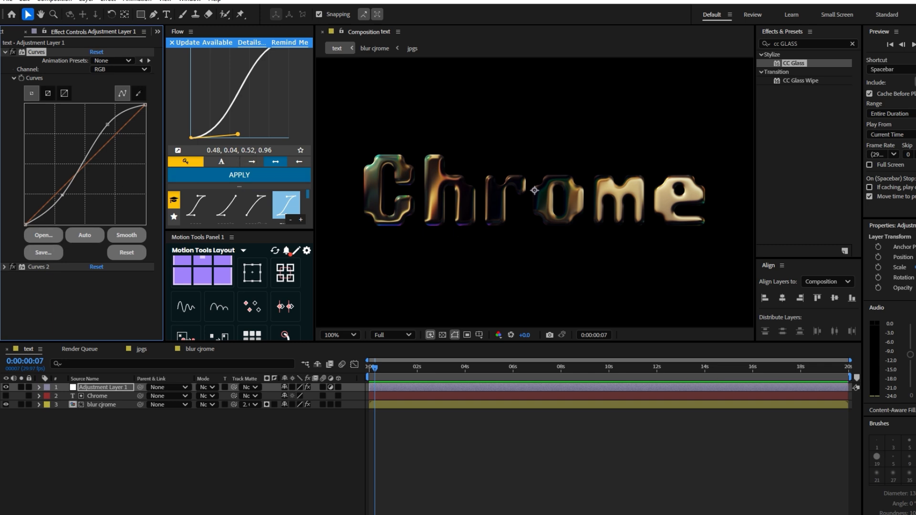
Step: Lift the RGB midtones in the Curves 2 effect and collapse the first Curves effect
click(5, 267)
scroll(85, 219, down, 4)
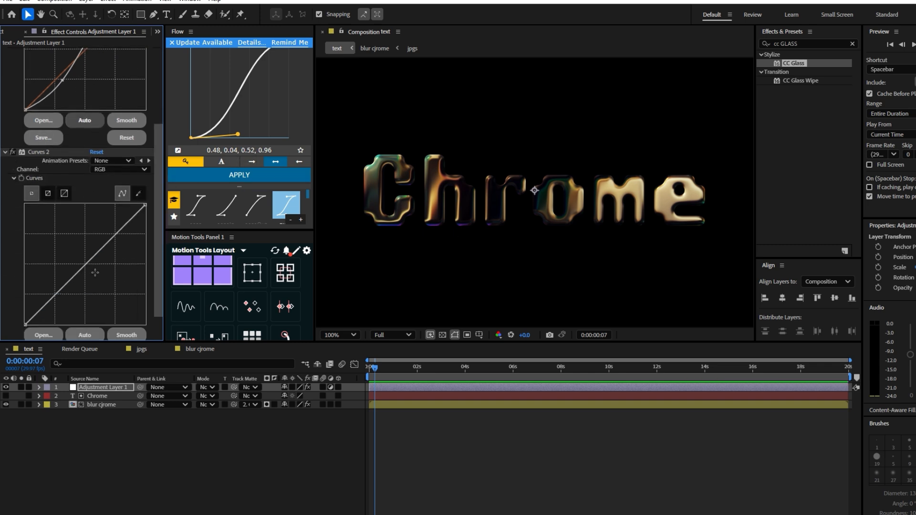
drag(85, 264, 69, 253)
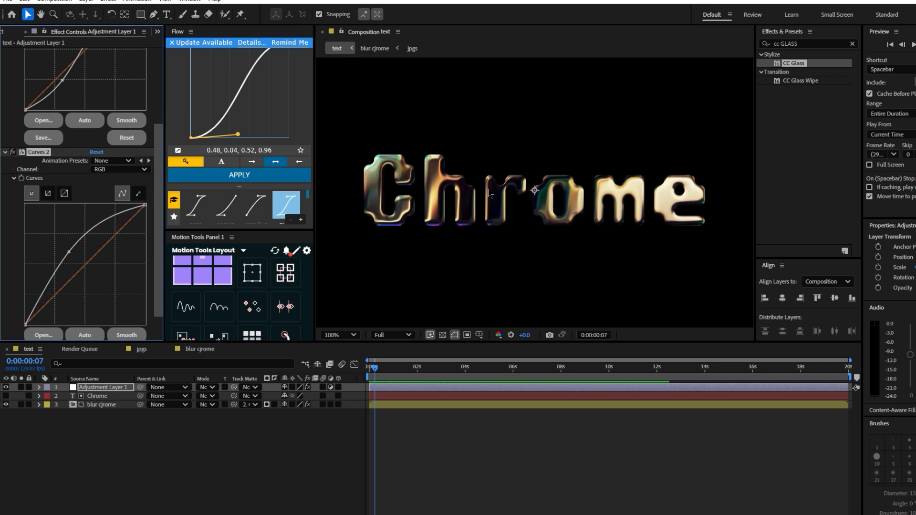
scroll(101, 241, up, 4)
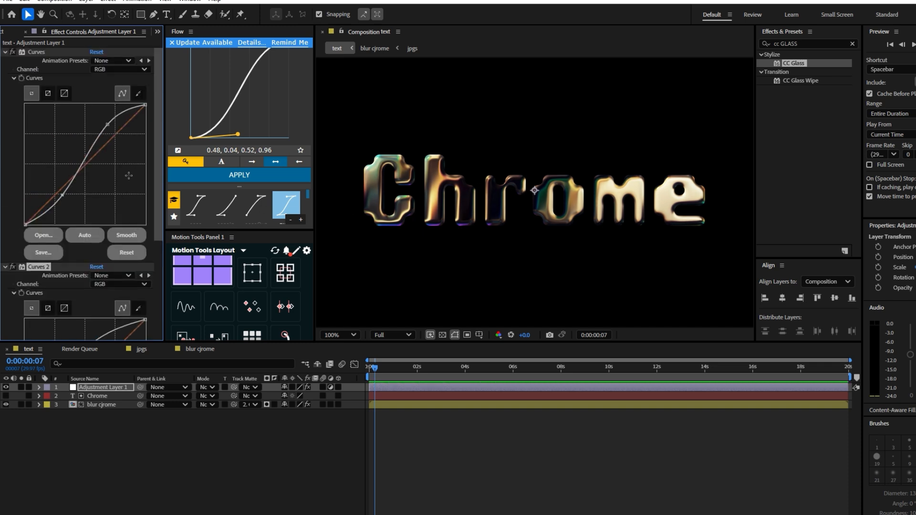
click(5, 52)
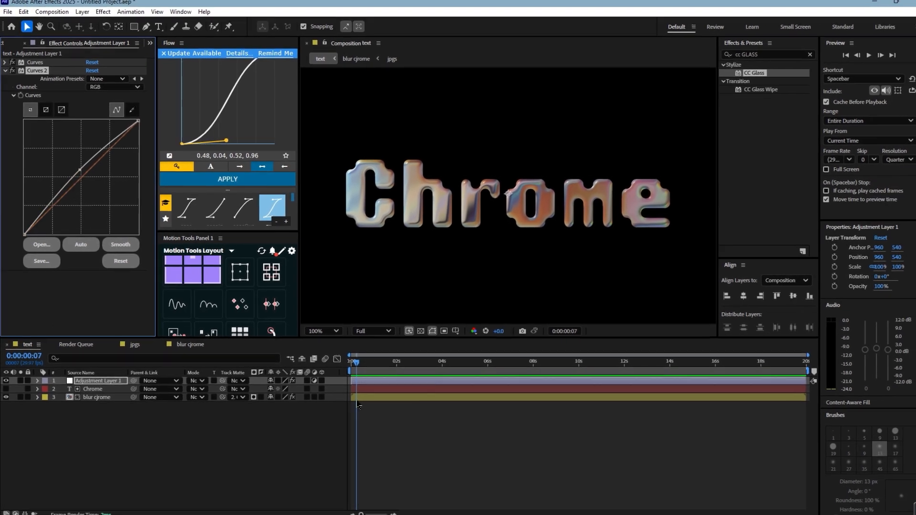
Step: Add a Sharpen effect to the adjustment layer and set its Sharpen Amount to 15
click(5, 70)
key(ctrl+space)
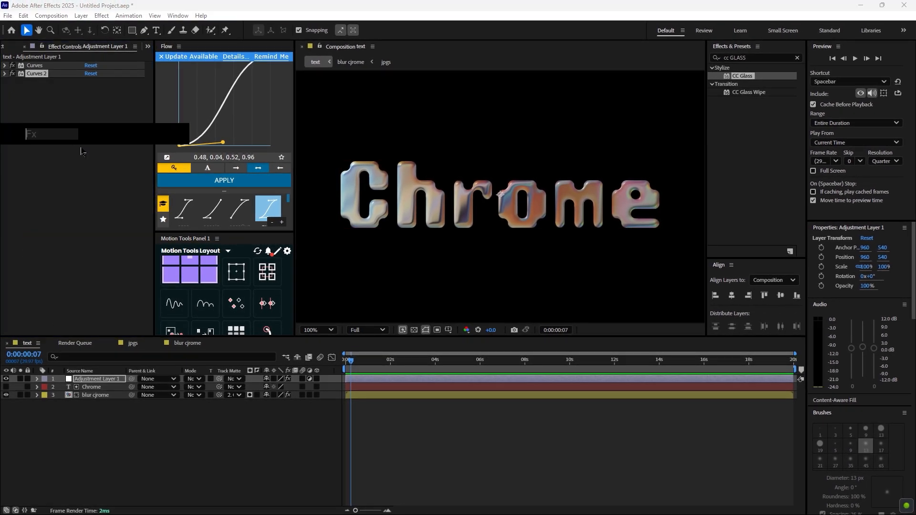
text(sharpen)
key(Return)
click(87, 98)
text(15)
key(Return)
Step: Nest the text composition inside a new composition named look
click(296, 441)
key(shift+slash)
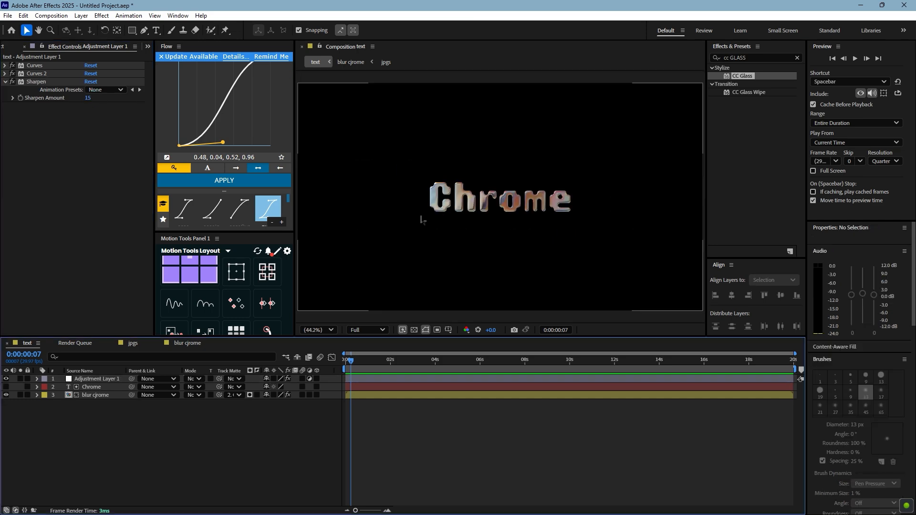
key(period)
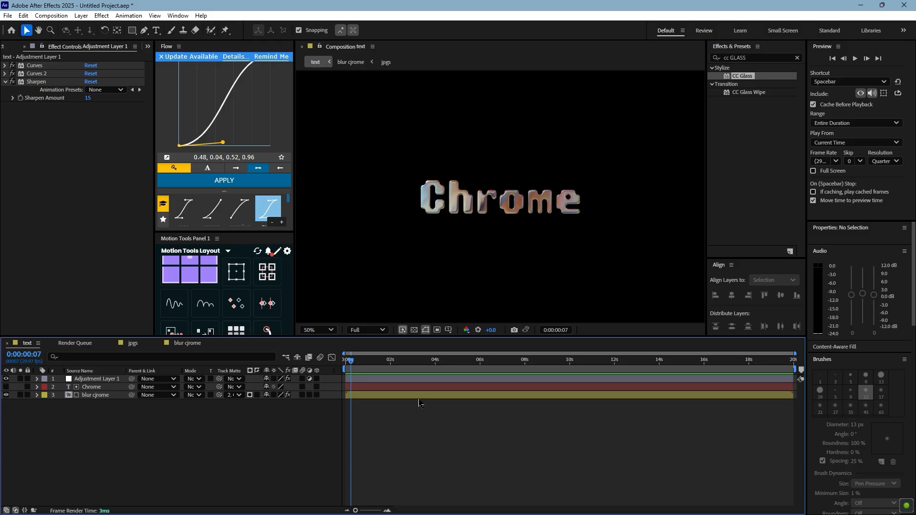
key(ctrl+a)
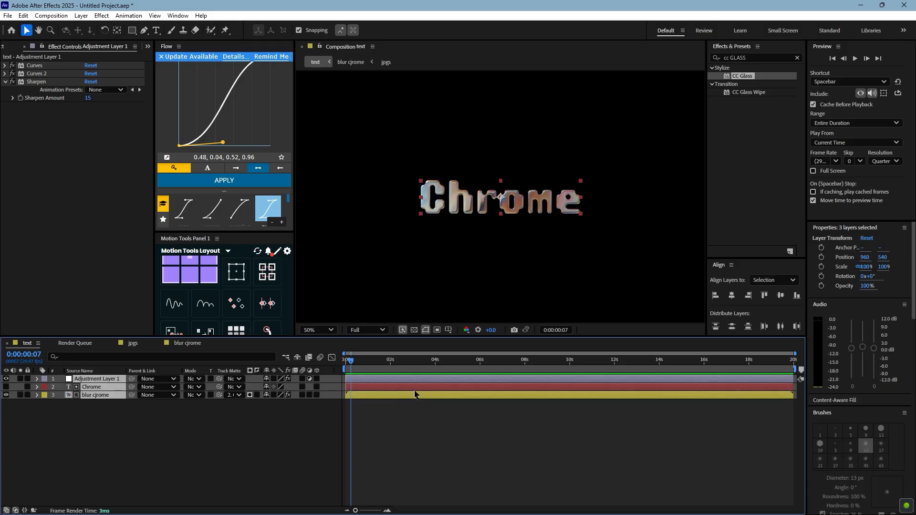
key(ctrl+shift+c)
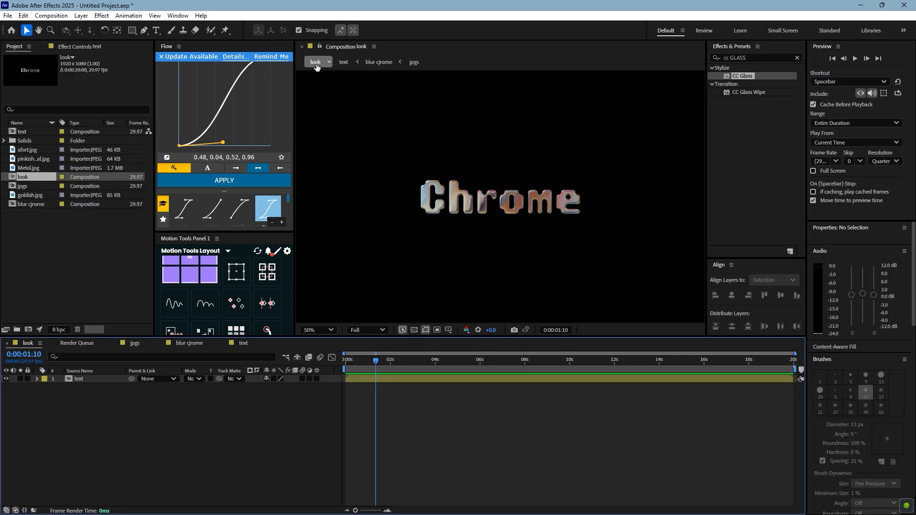
Step: Duplicate the text layer in the look composition and rename the upper copy text glow
click(407, 380)
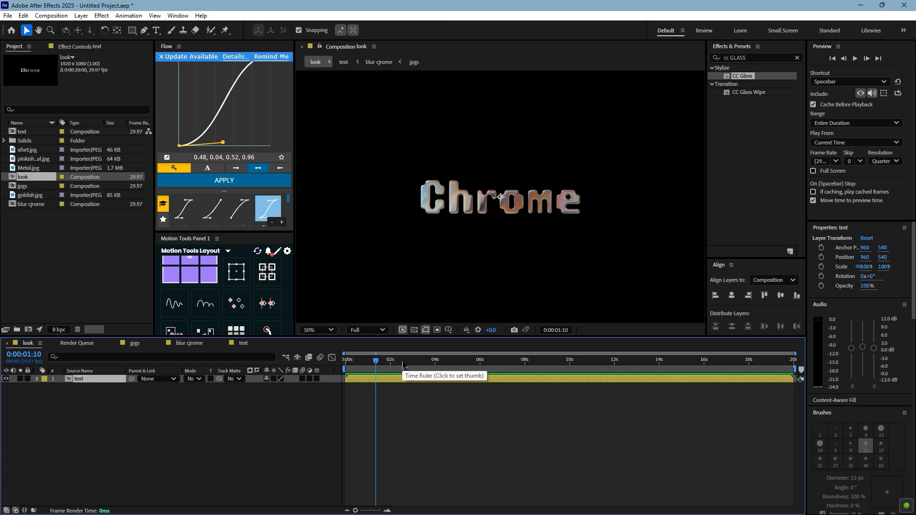
key(ctrl+d)
right_click(85, 380)
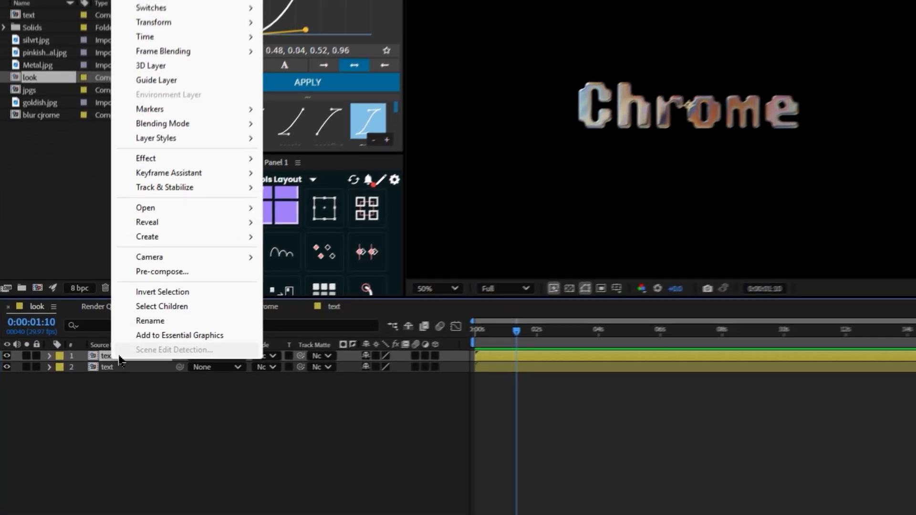
click(164, 322)
text(text)
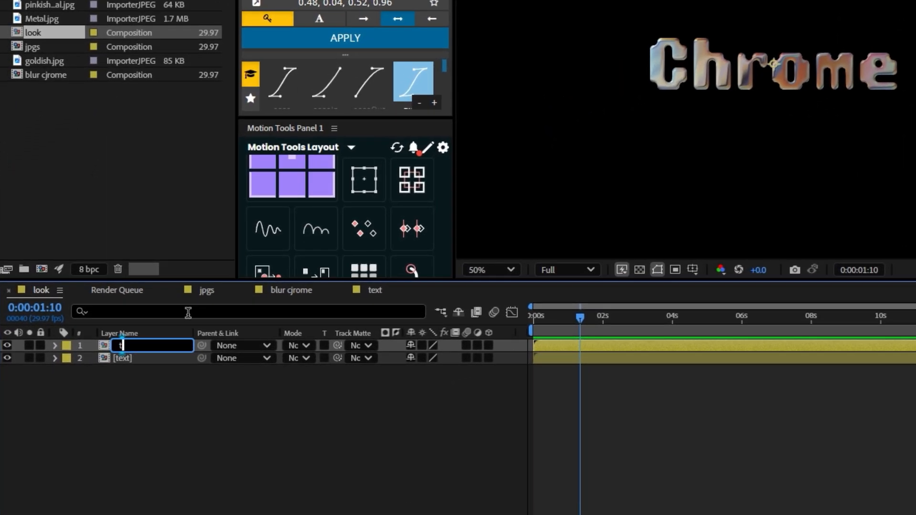
text( glow)
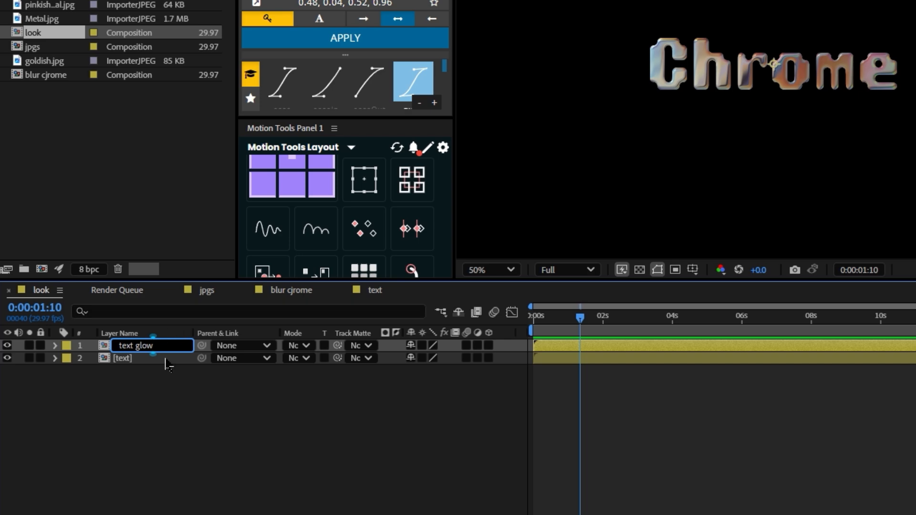
key(Return)
Step: Rename the lower text layer as text outer glow
right_click(127, 367)
click(170, 321)
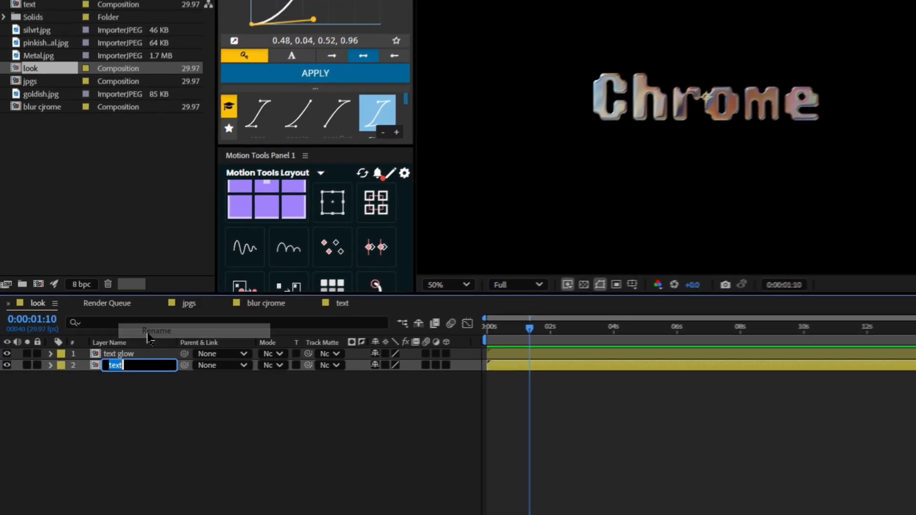
text(te)
text(xt outer)
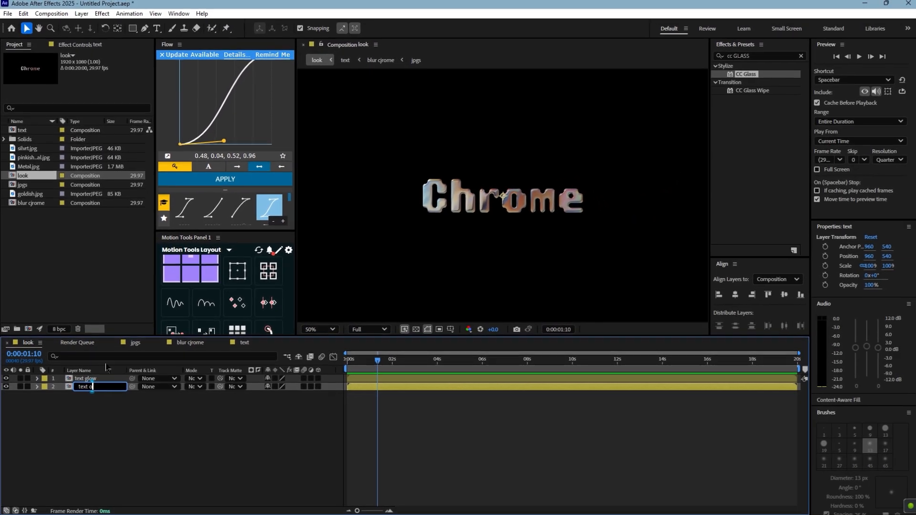
text( glow)
key(Return)
Step: Apply the Glow effect to the text glow layer and inspect the lettering at 100% zoom
click(86, 379)
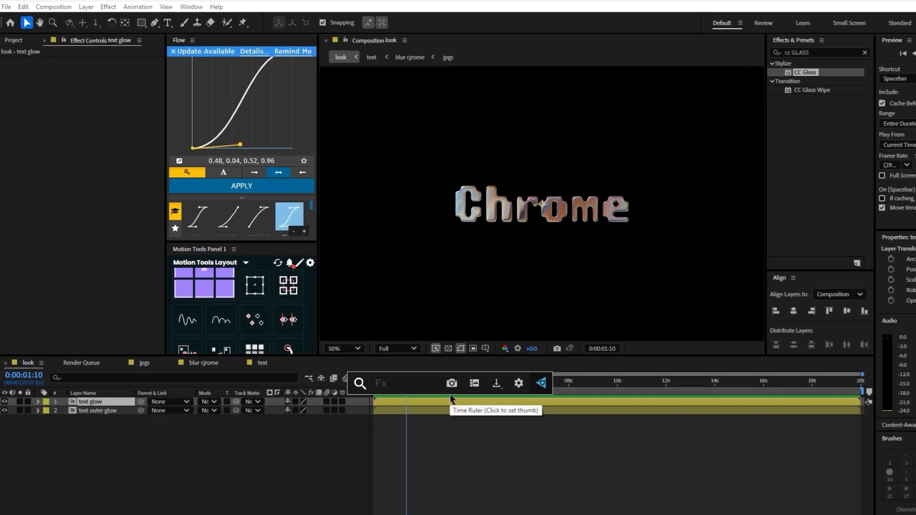
text(hlow)
key(BackSpace)
key(BackSpace)
key(BackSpace)
key(BackSpace)
text(gl;)
key(BackSpace)
text(opw)
key(BackSpace)
key(BackSpace)
text(e)
key(Return)
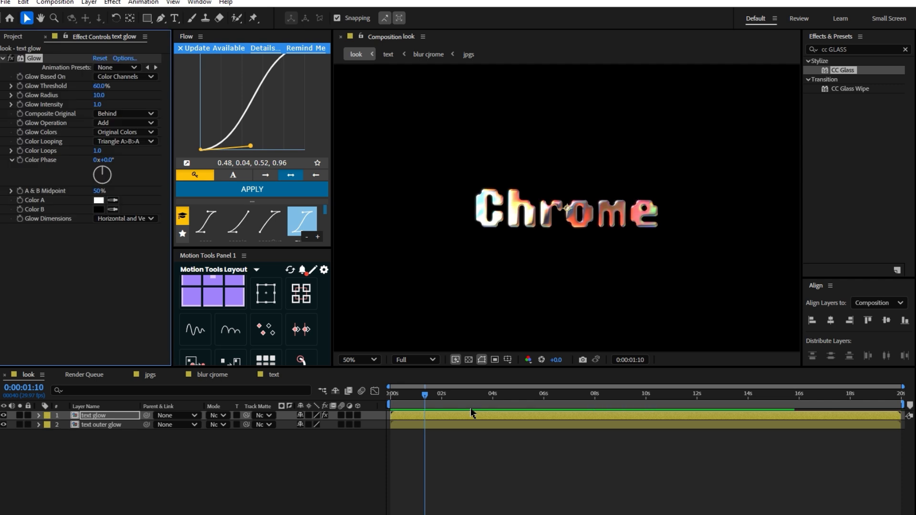
key(period)
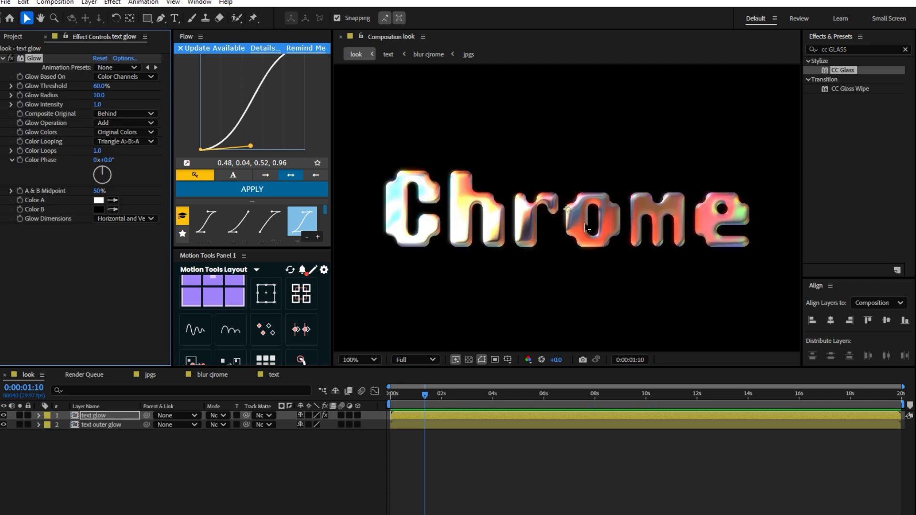
click(661, 498)
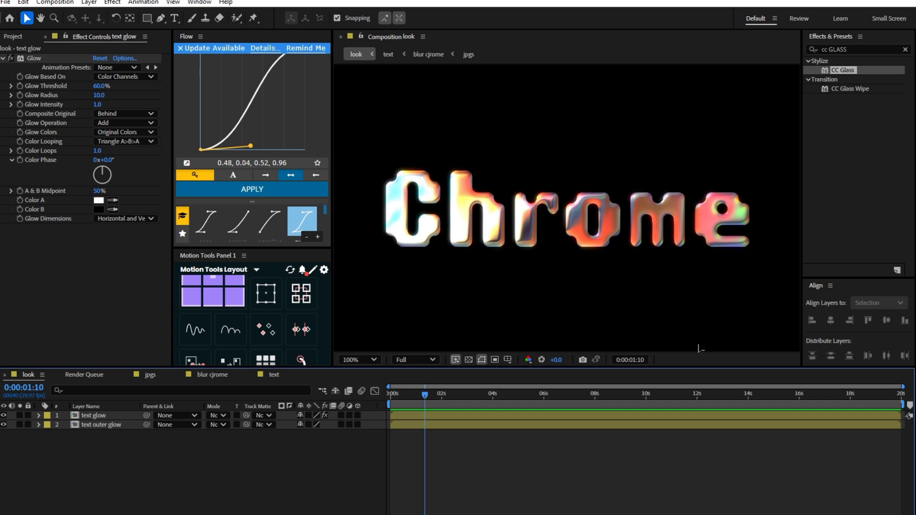
Step: Set the text glow layer's Glow Threshold to 44%, Glow Radius to 15 and Glow Intensity to 1
click(99, 86)
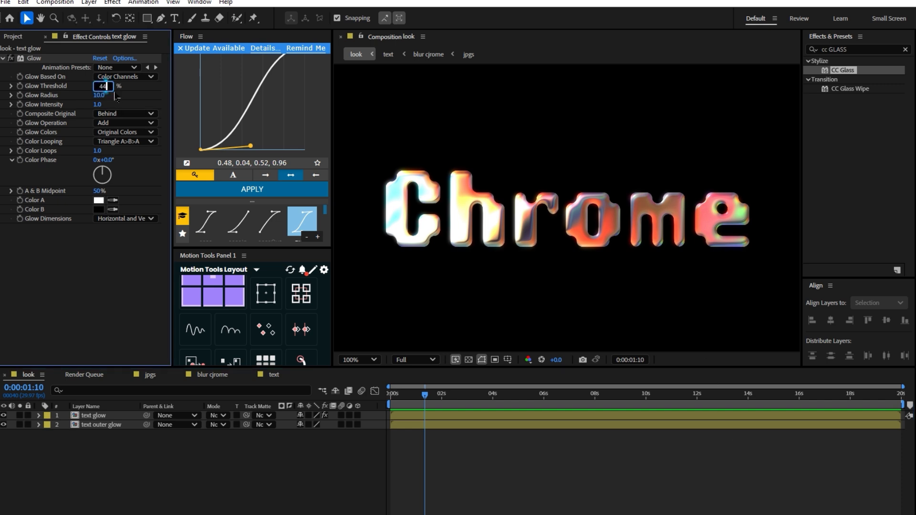
click(100, 95)
text(15)
key(Tab)
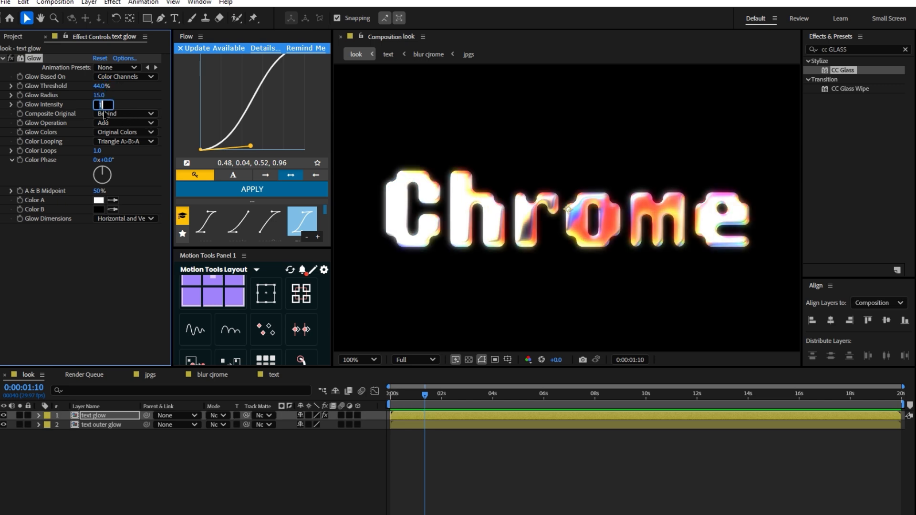
text(1)
key(Return)
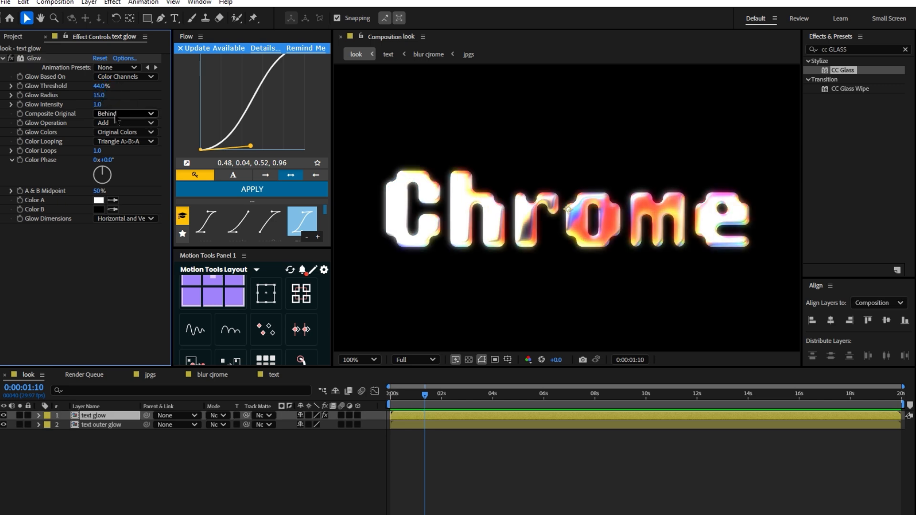
Step: Set the Glow's Composite Original to On Top and Glow Operation to Soft Light, and lower its threshold to about 19.7%
click(143, 114)
click(124, 125)
click(129, 123)
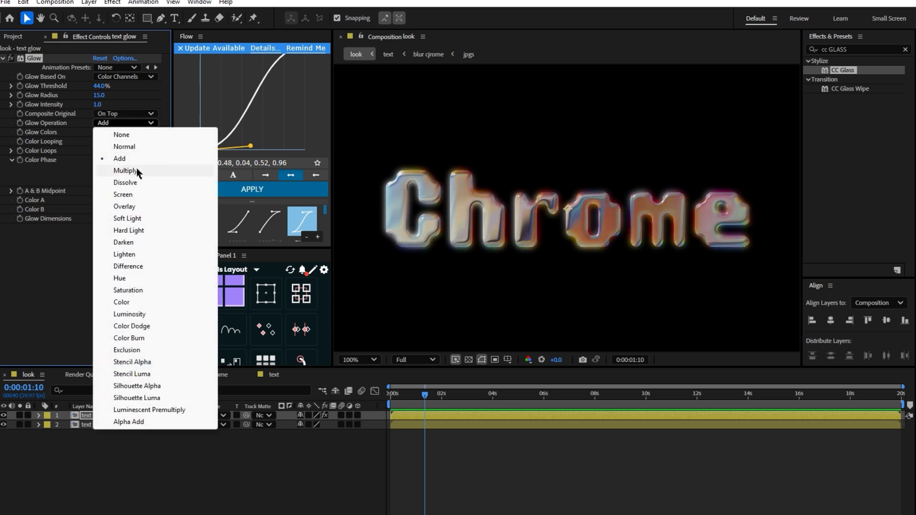
click(153, 218)
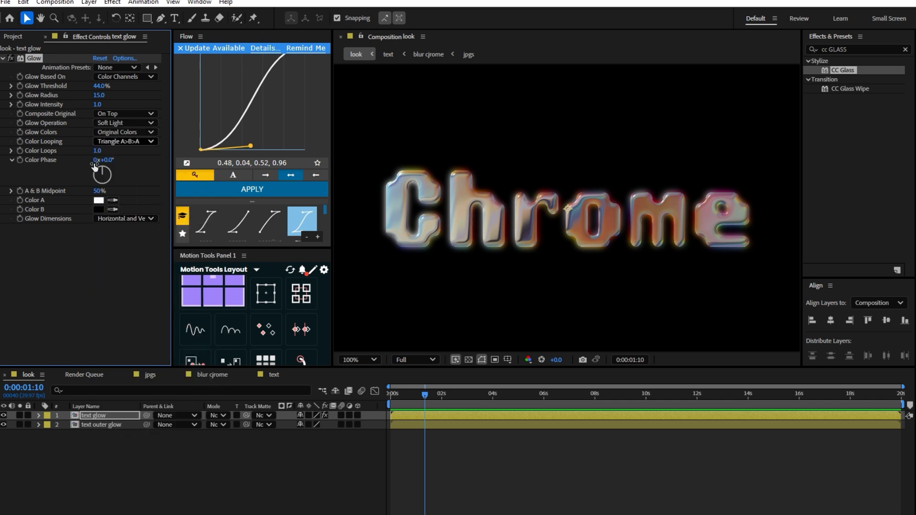
click(3, 58)
drag(99, 86, 90, 112)
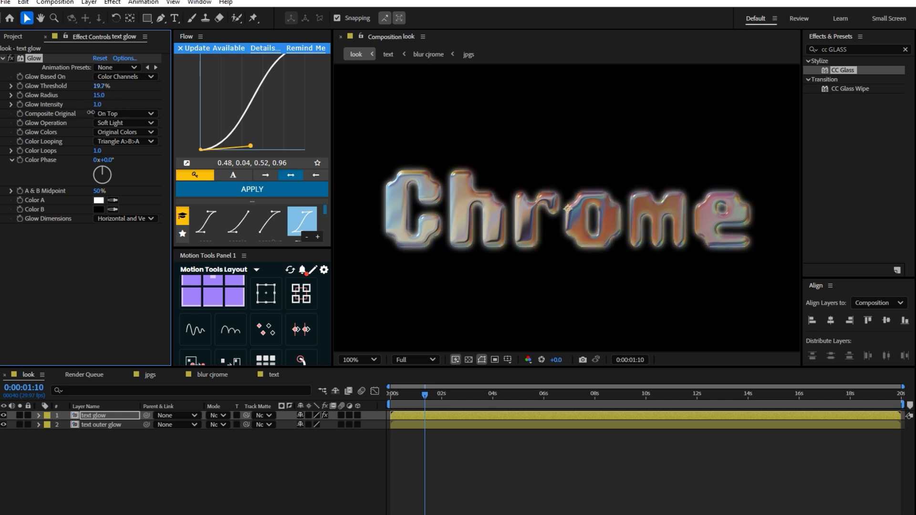
Step: Apply a Glow effect to the text outer glow layer and duplicate that effect
click(113, 425)
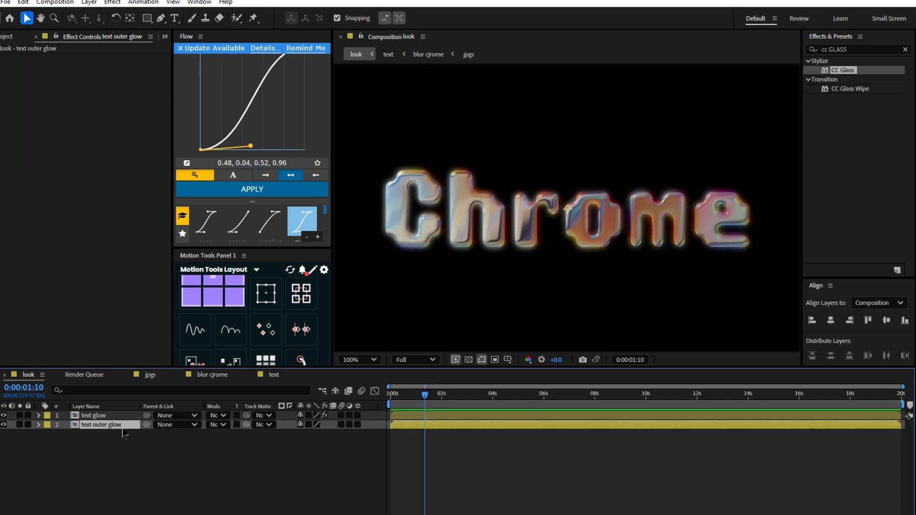
key(ctrl+space)
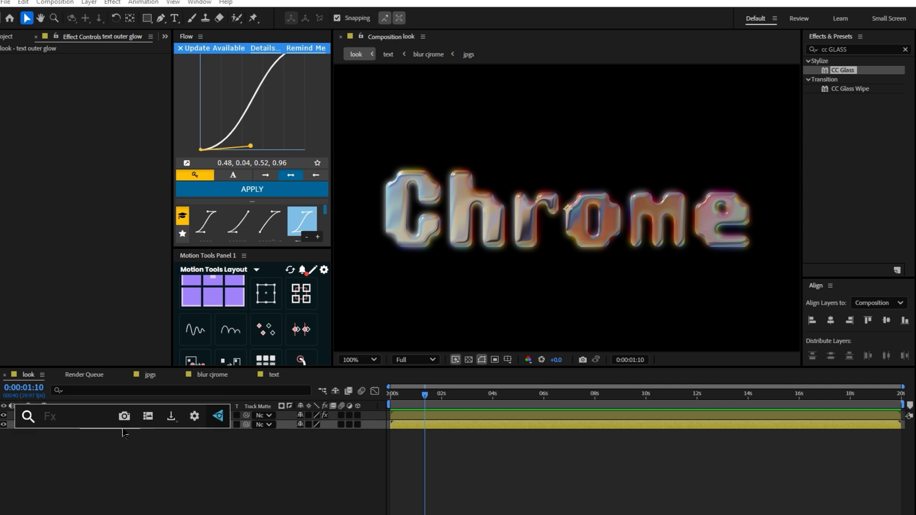
text(glow)
key(Return)
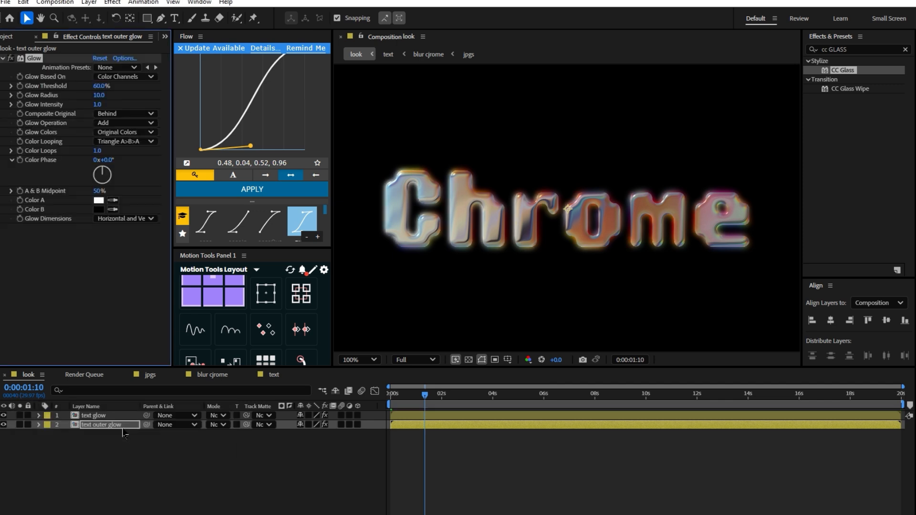
right_click(31, 58)
click(58, 110)
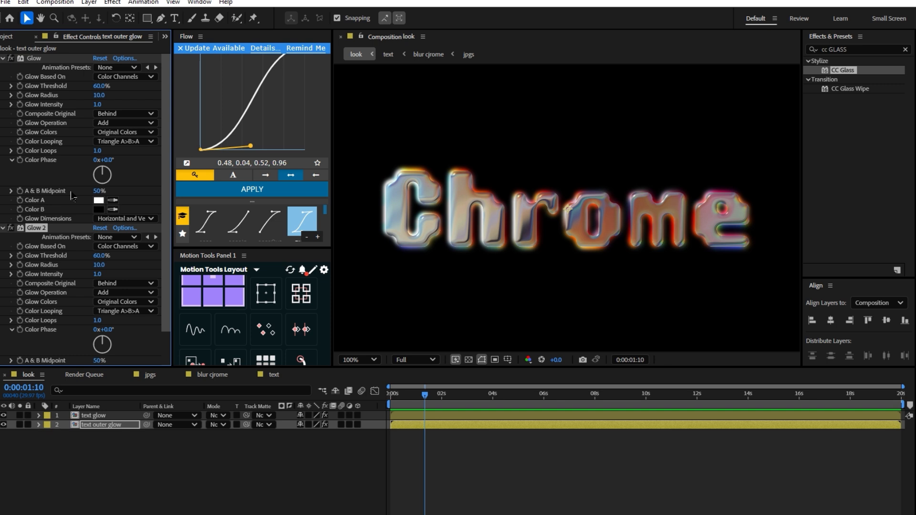
Step: Set the first Glow on text outer glow to a threshold of 85.5%, a radius of 35 and an intensity of 0.8
mouse_move(101, 90)
mouse_down()
mouse_move(138, 88)
mouse_move(99, 95)
mouse_up()
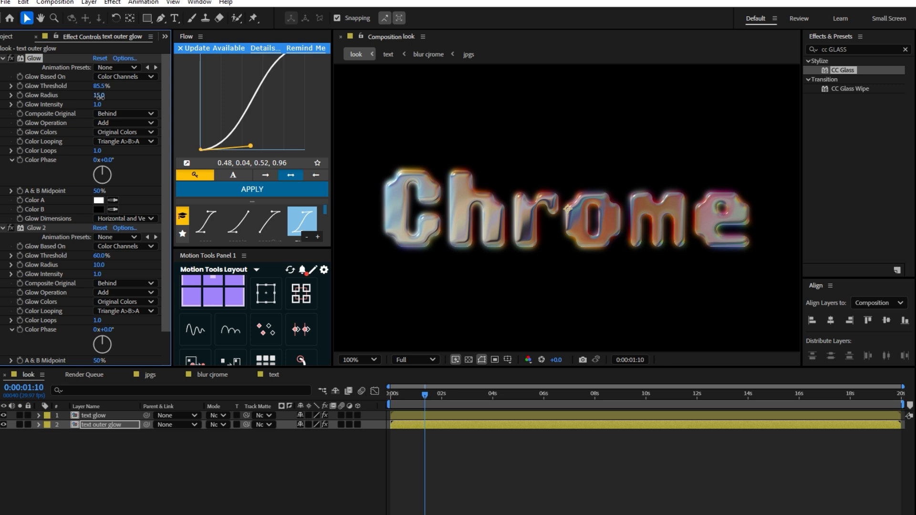
click(109, 104)
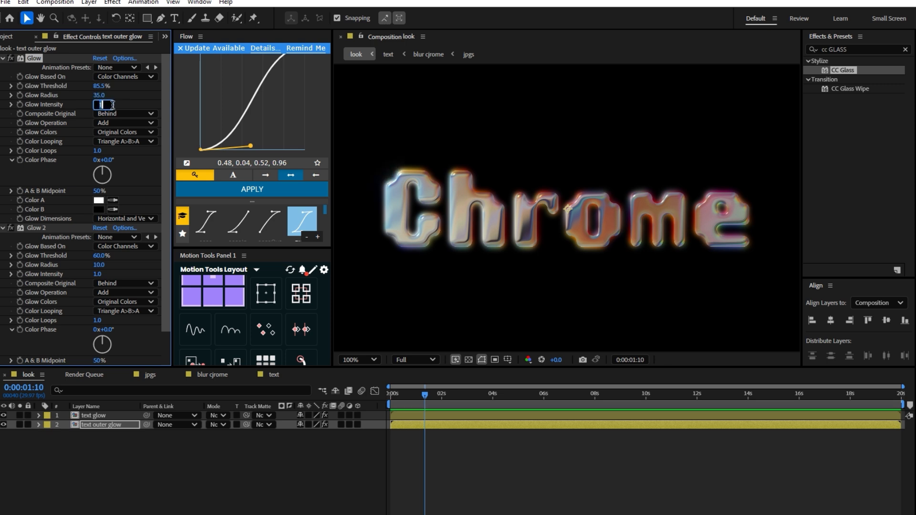
text(1)
key(Return)
drag(94, 107, 91, 107)
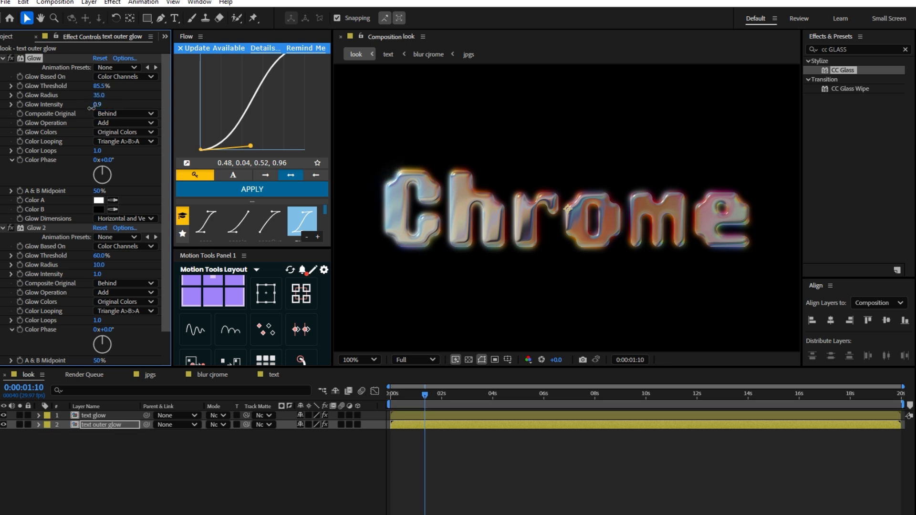
Step: Set Glow 2 to a threshold of 95.3%, a radius of 21 and an intensity of about 0.9, and collapse both Glow effects
scroll(42, 239, down, 1)
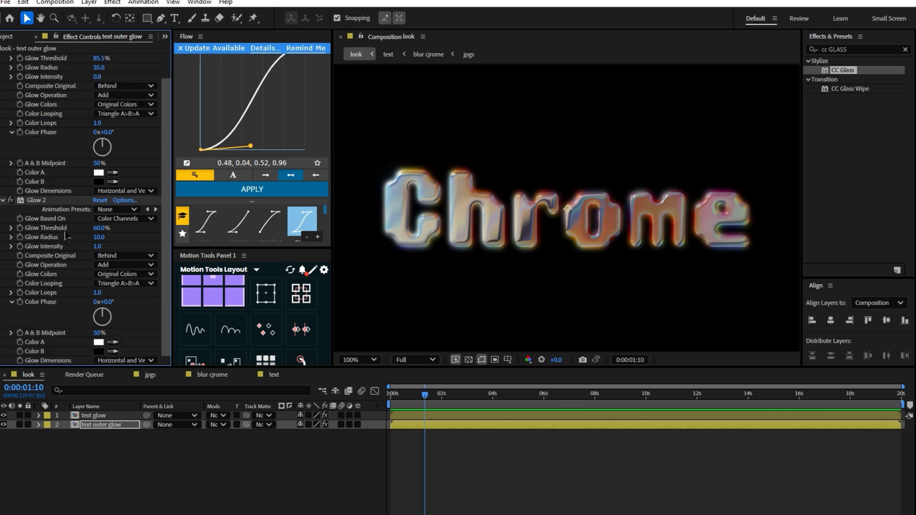
mouse_move(97, 229)
mouse_down()
mouse_move(140, 230)
mouse_move(92, 247)
mouse_up()
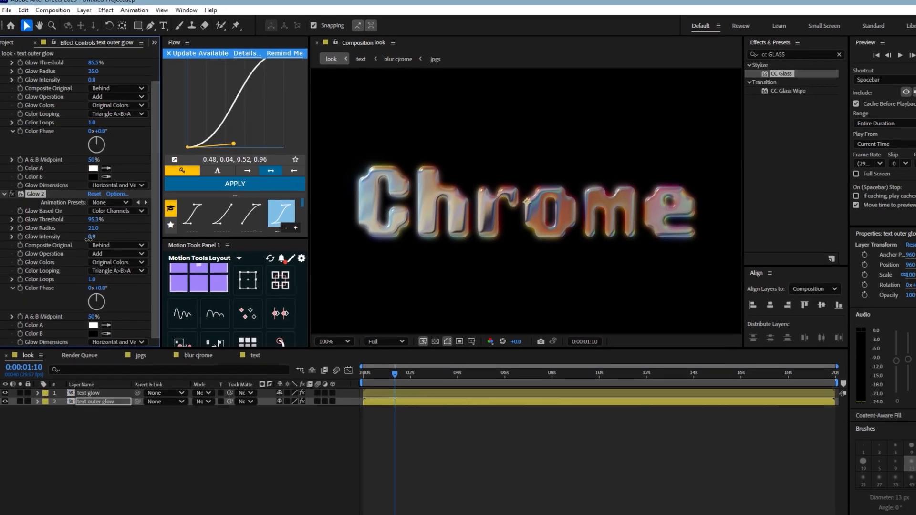
click(4, 194)
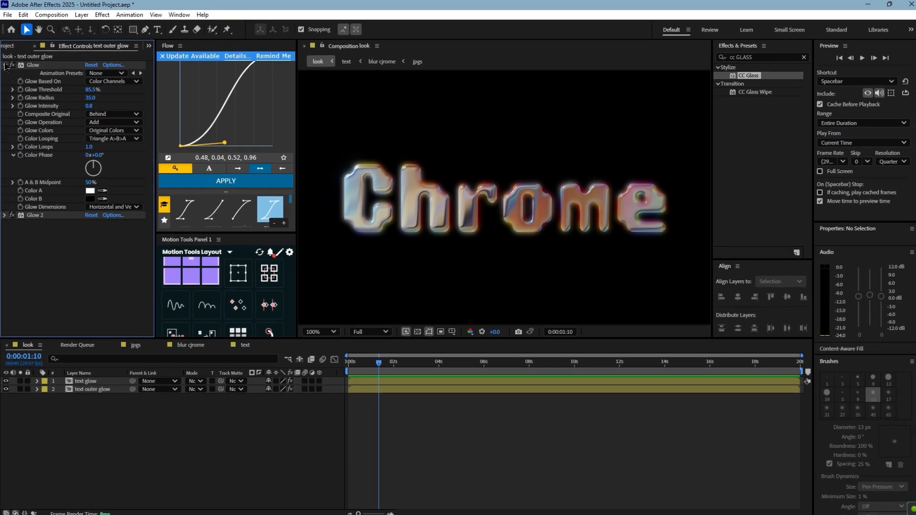
click(5, 65)
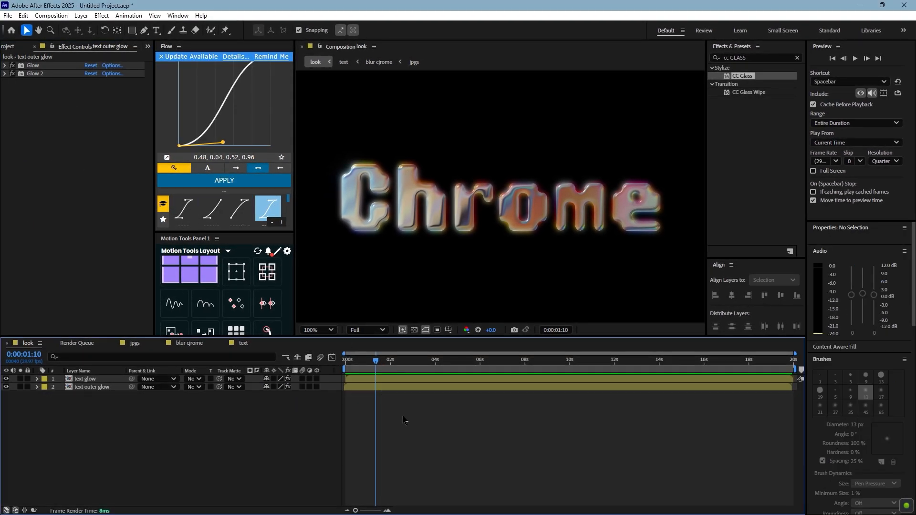
Step: Add Deep Glow to the text outer glow layer with a radius of 333 and an exposure of 0.41, and collapse the effect
click(396, 389)
key(ctrl+space)
text(dee)
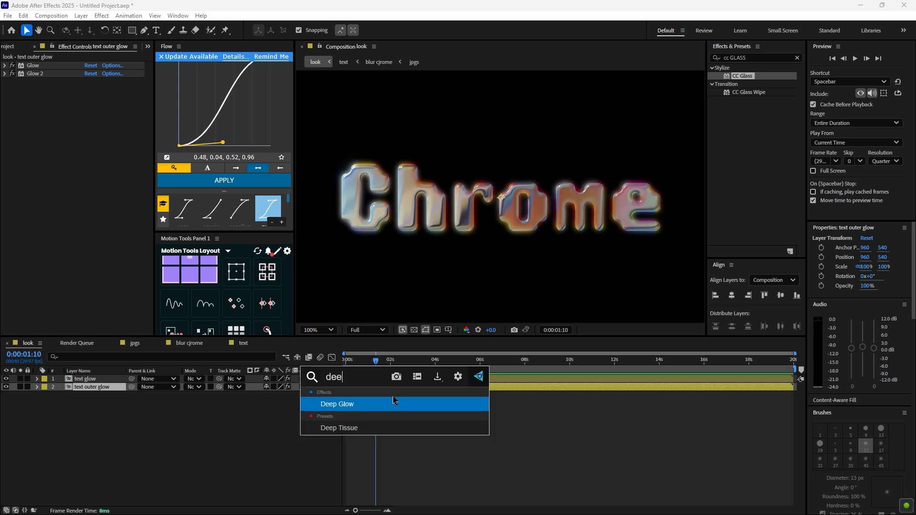
click(394, 402)
drag(92, 105, 62, 116)
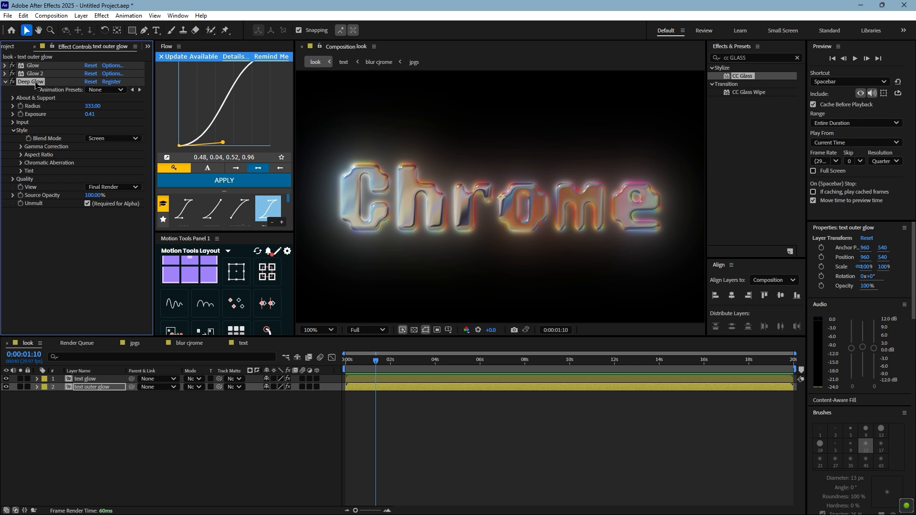
click(6, 82)
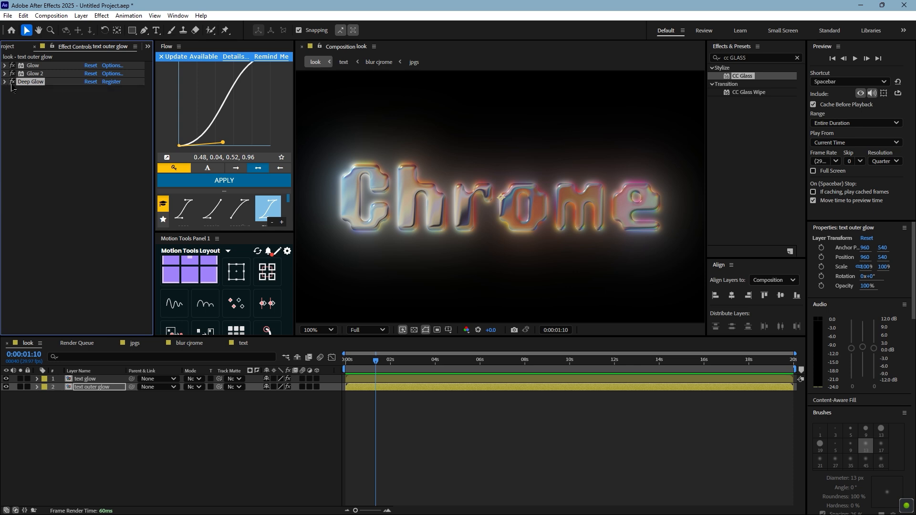
Step: Disable Deep Glow on the text outer glow layer and duplicate Glow 2
click(12, 82)
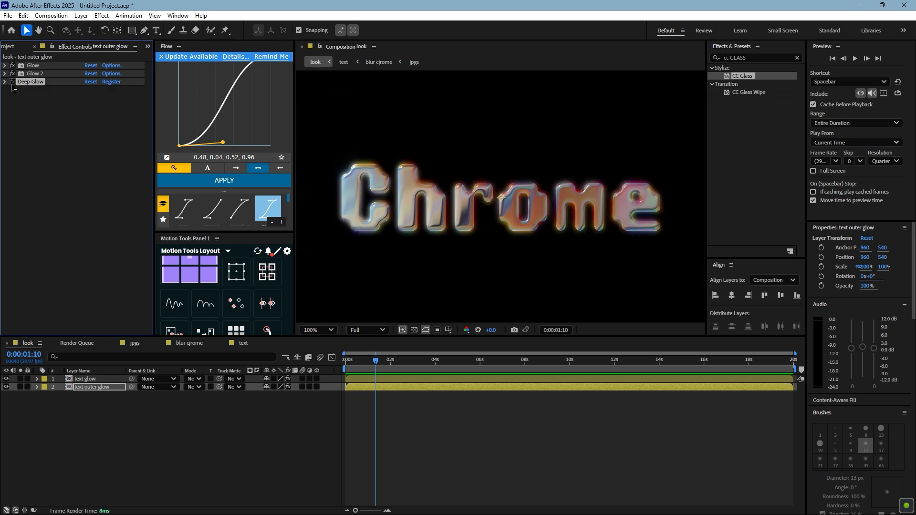
right_click(32, 82)
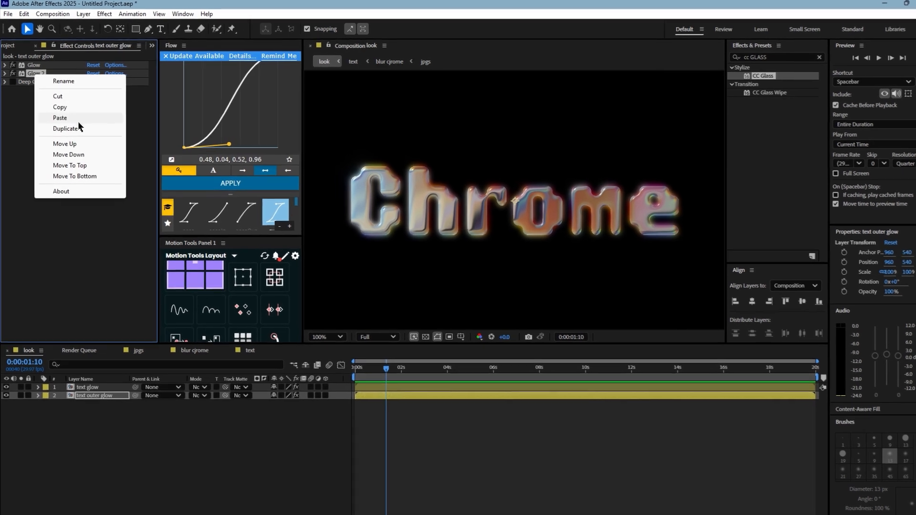
click(77, 128)
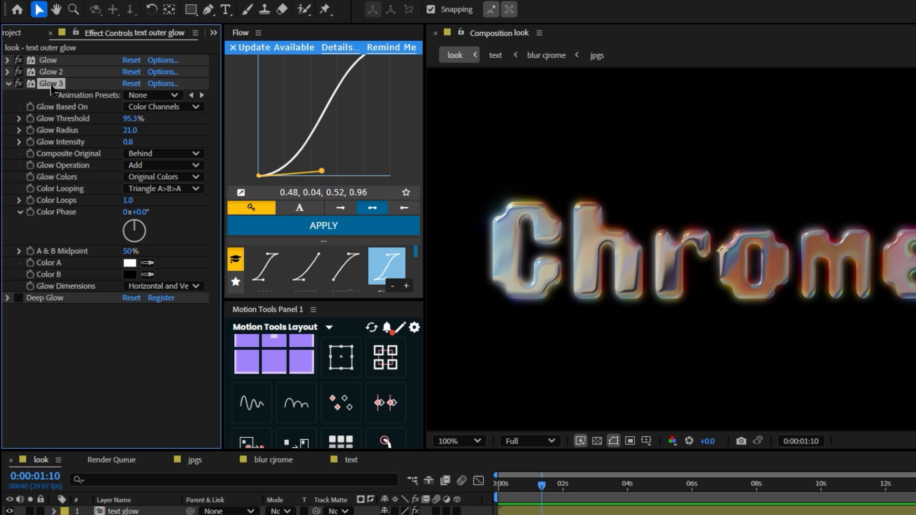
Step: Set Glow 3 on text outer glow to a threshold of 0%, a radius of 82 and an intensity of 0.6
drag(130, 120, 14, 119)
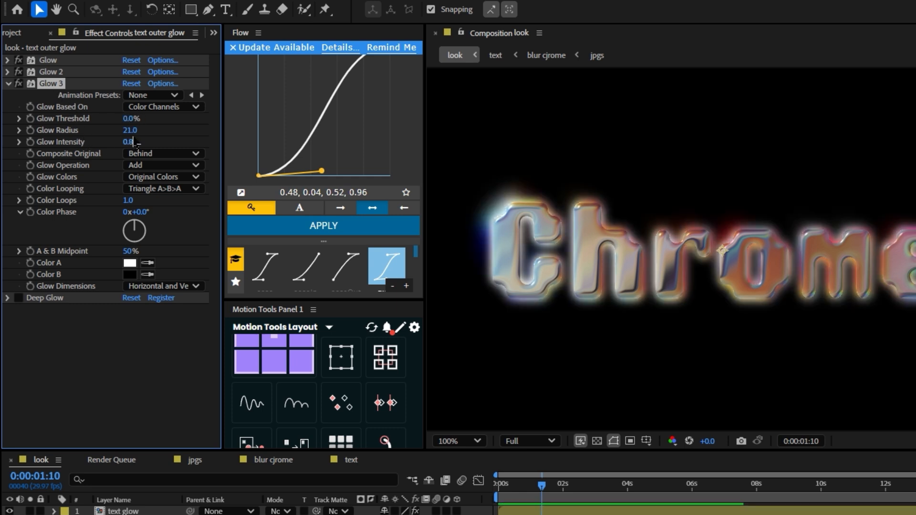
drag(130, 130, 152, 132)
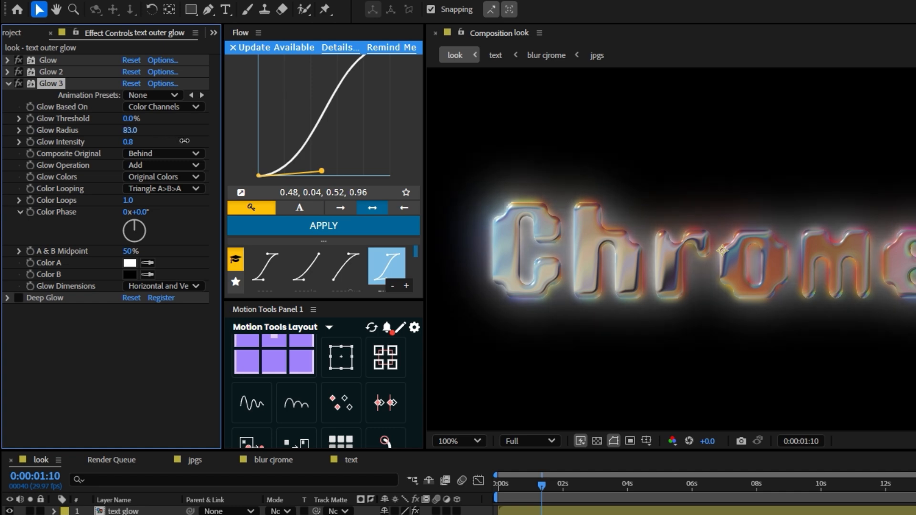
drag(185, 142, 181, 144)
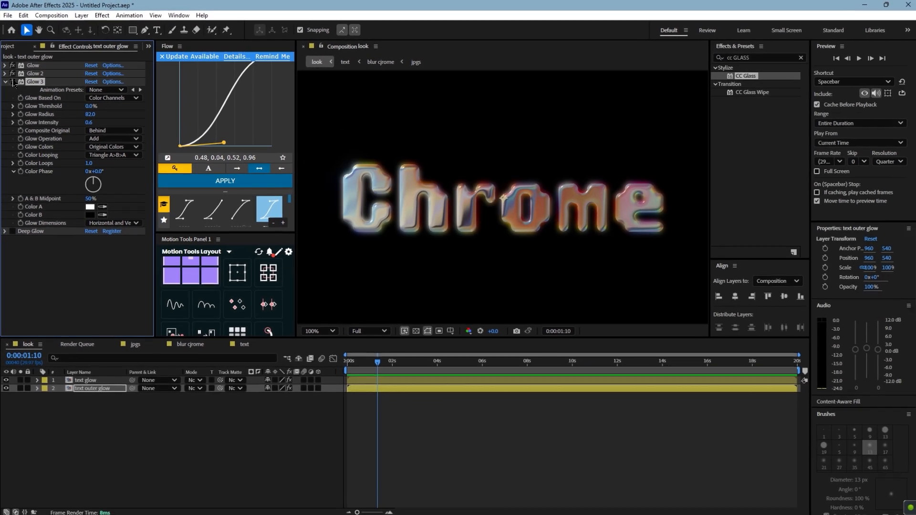
Step: Compare the text with Glow 3 disabled and enabled, and collapse the effect's settings
click(7, 83)
click(28, 104)
click(26, 90)
click(19, 82)
click(5, 81)
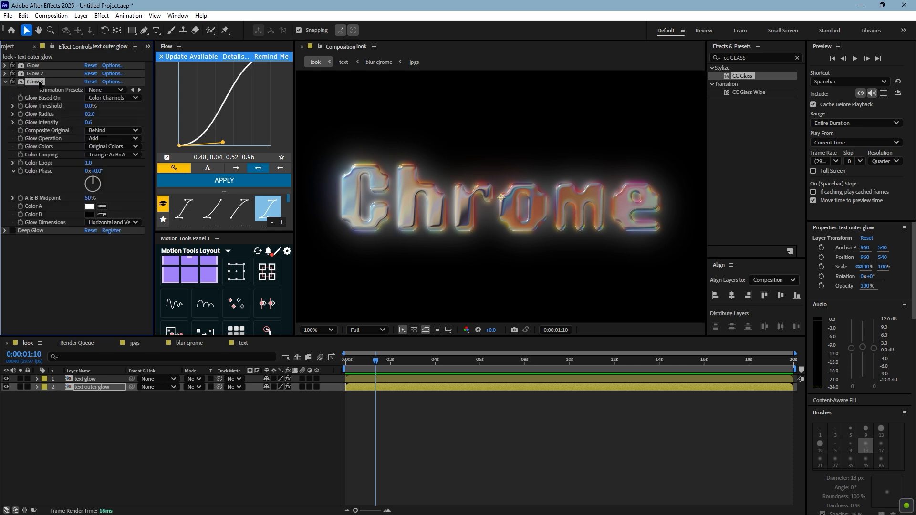
click(4, 81)
Step: Create an adjustment layer above the text layers in the look composition and apply 3D Glasses to it
click(397, 436)
right_click(398, 437)
click(387, 437)
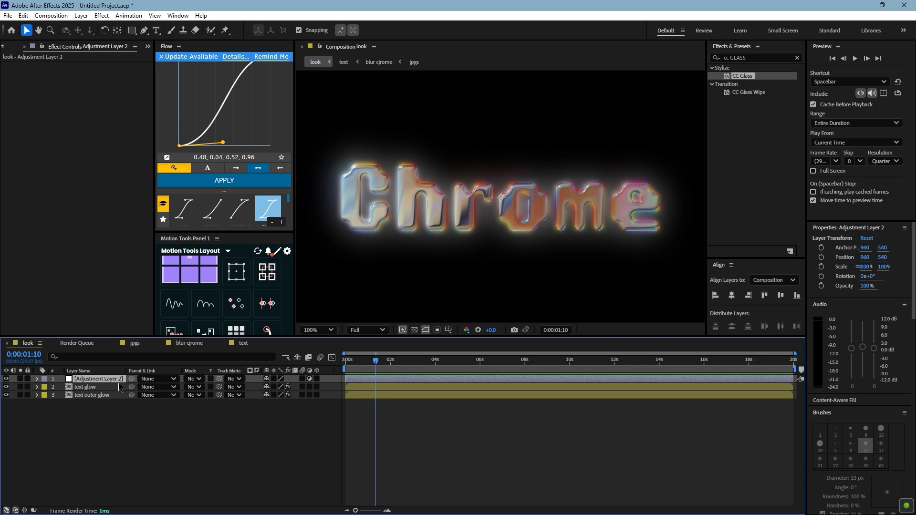
key(ctrl+5)
text(3d)
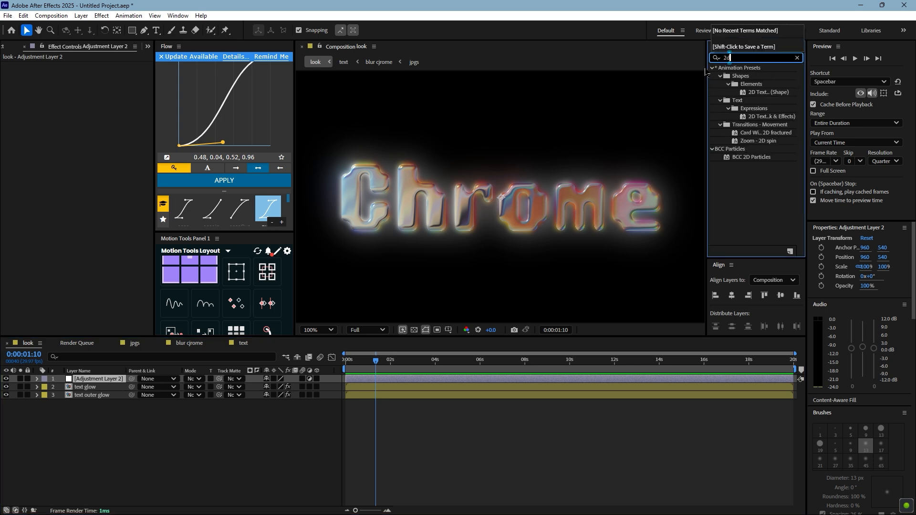
text( gl)
double_click(744, 75)
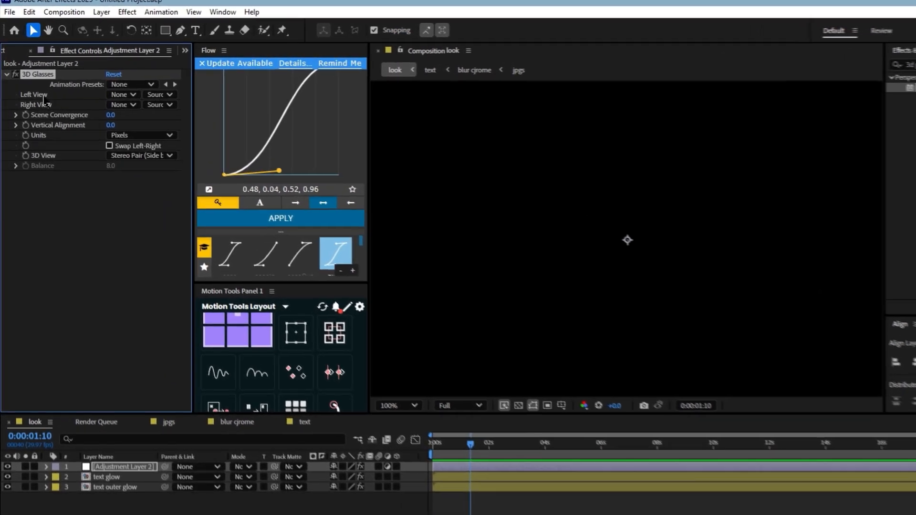
Step: Set the 3D Glasses left view to Adjustment Layer 2, scene convergence to 0.5 and vertical alignment to -0.5
click(108, 82)
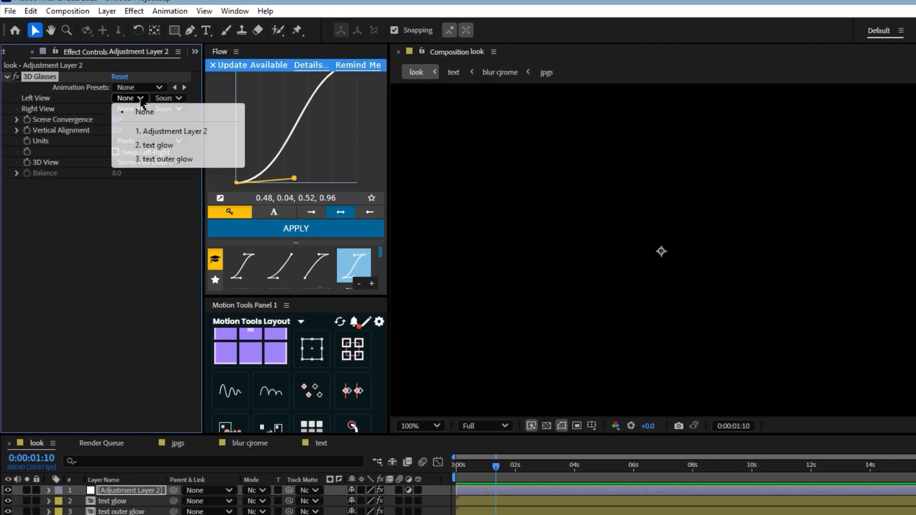
click(176, 132)
key(comma)
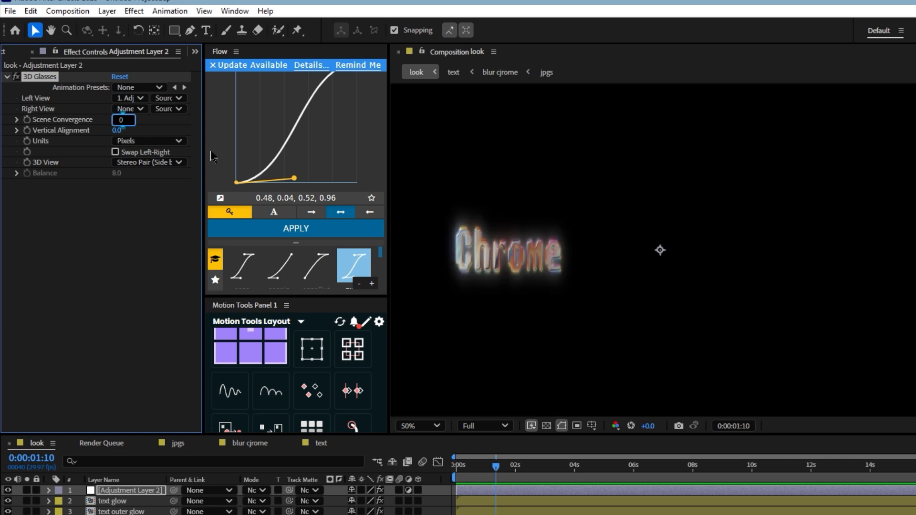
text(.5)
click(124, 130)
text(-0.5)
key(Return)
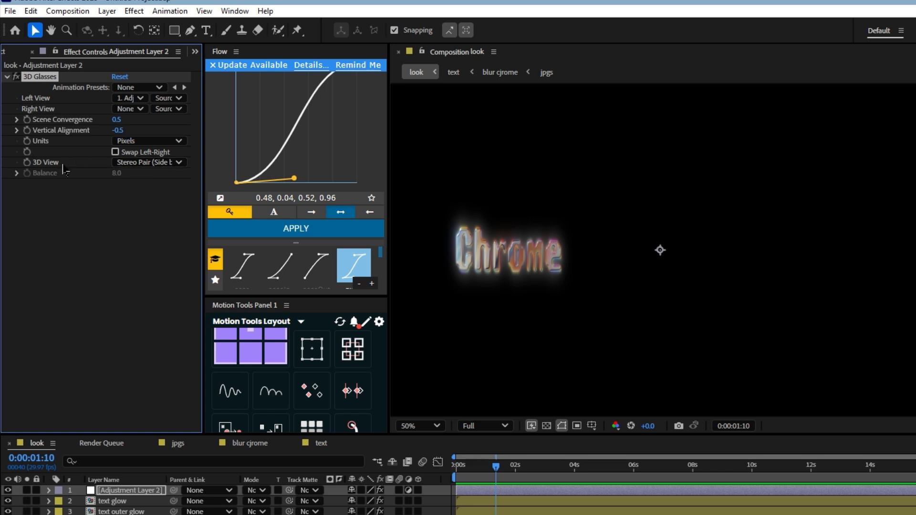
Step: Set the 3D Glasses 3D View to Balanced Colored Red Blue with a balance of 11.5
click(133, 163)
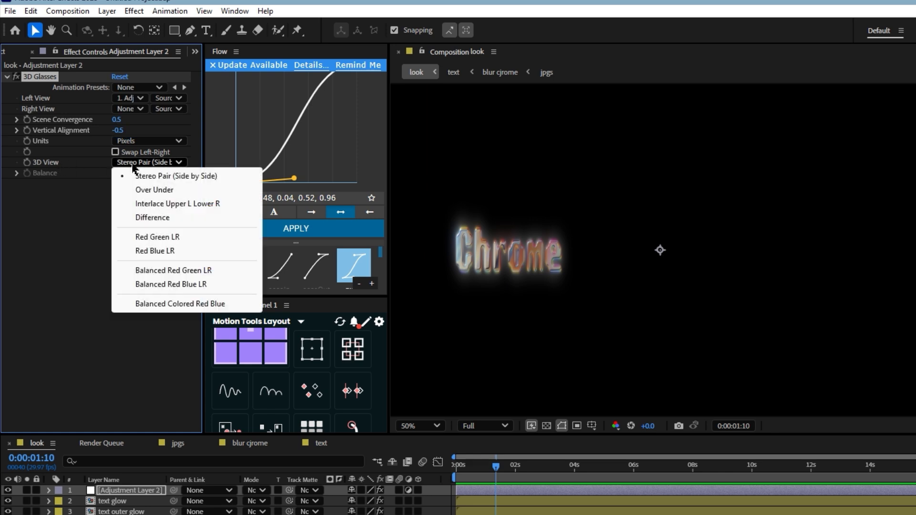
click(198, 303)
click(148, 162)
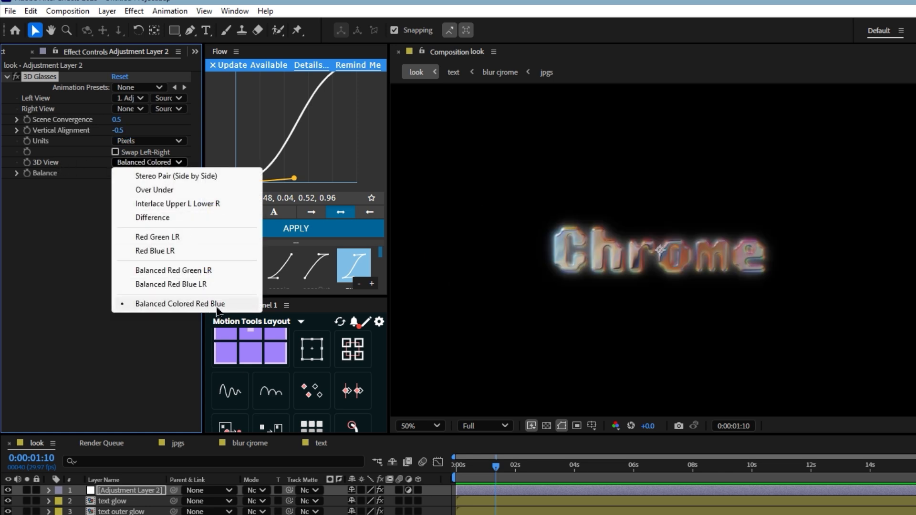
click(143, 304)
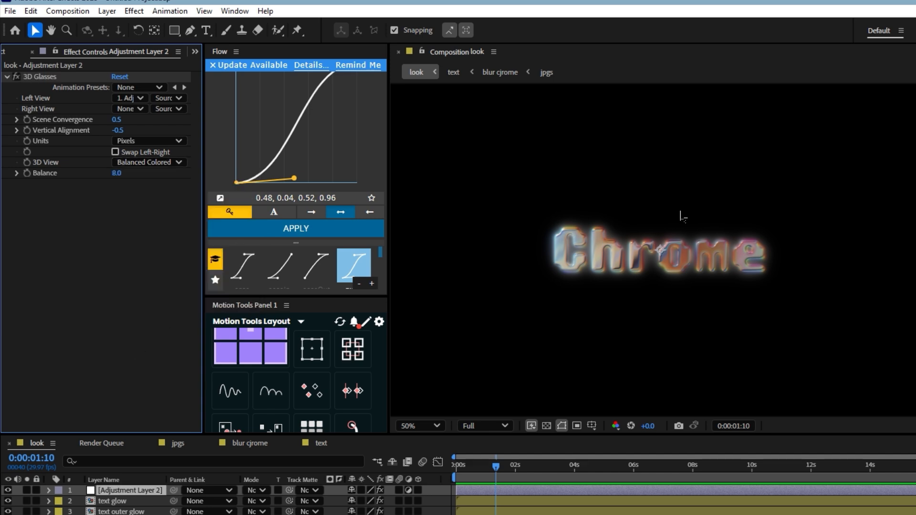
drag(116, 174, 137, 180)
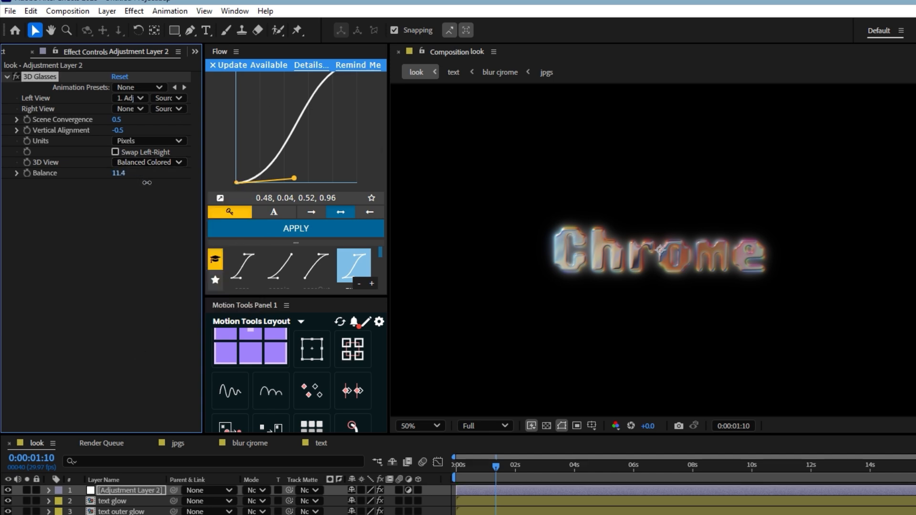
drag(147, 182, 147, 183)
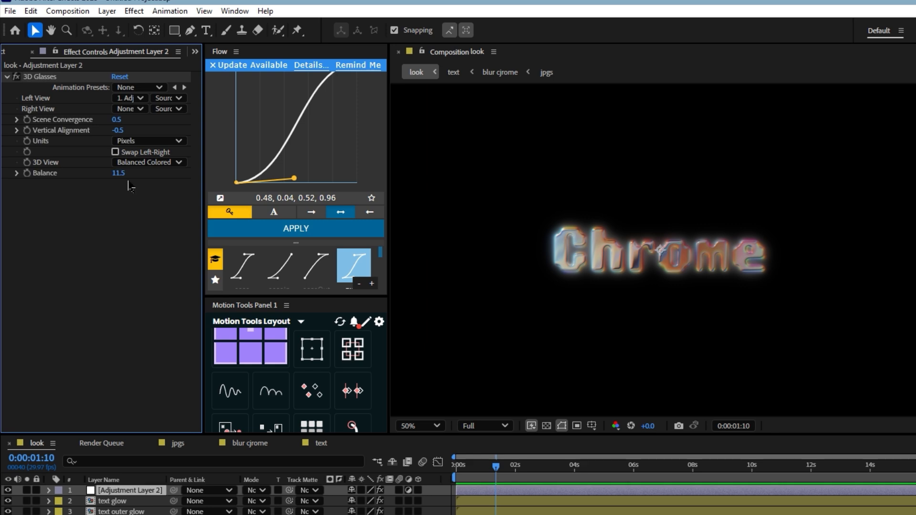
Step: Add Gaussian Blur to the adjustment layer with a blurriness of 0.6
key(ctrl+space)
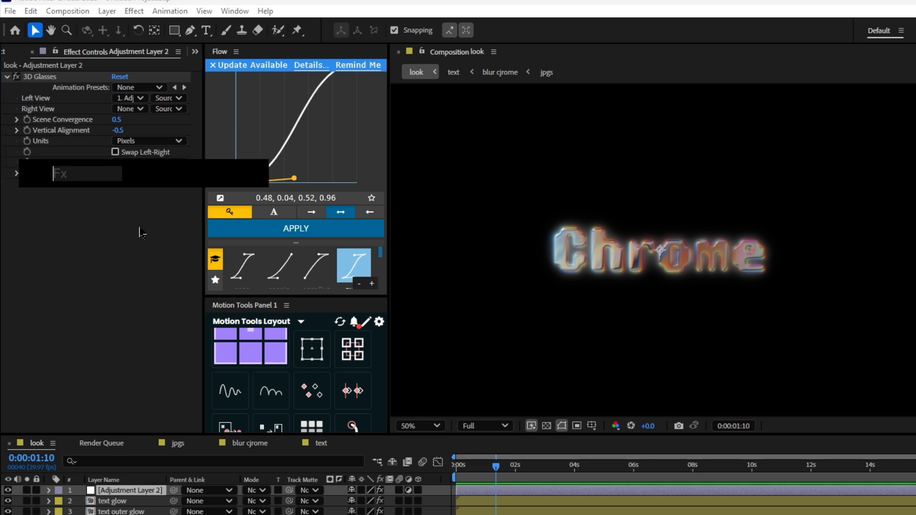
text(gau)
click(139, 234)
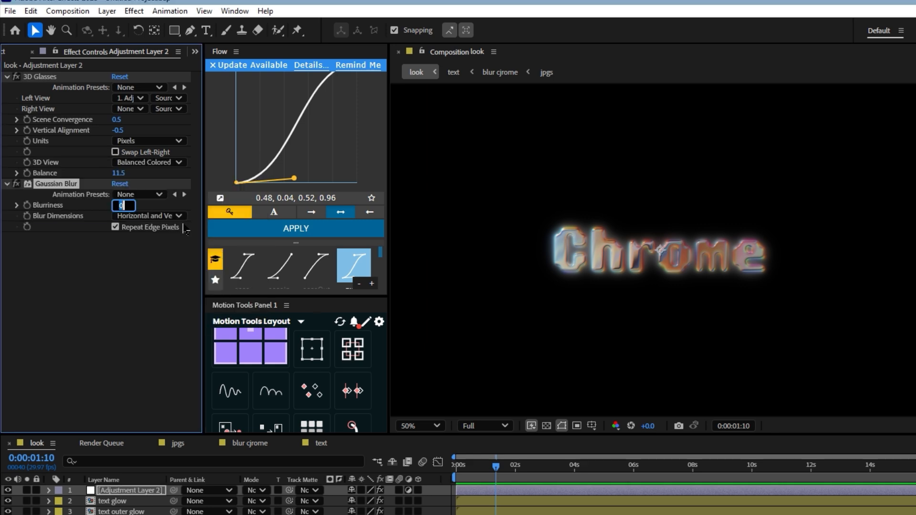
text(0.6)
key(Return)
Step: Add a Noise effect to the adjustment layer with the amount of noise at 3%
key(ctrl+space)
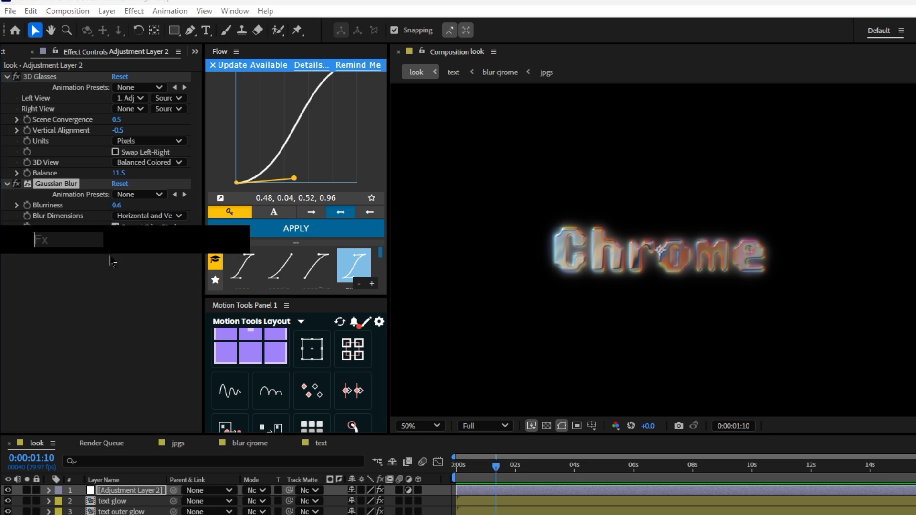
text(noise)
key(Return)
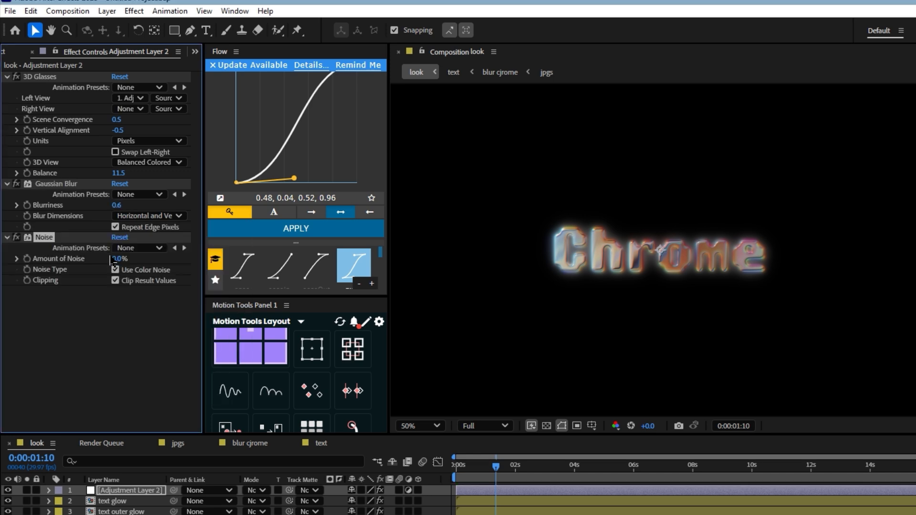
Step: Add a Glow to the adjustment layer with a threshold of 70.2% and an intensity of 1.1
key(ctrl+space)
text(glow)
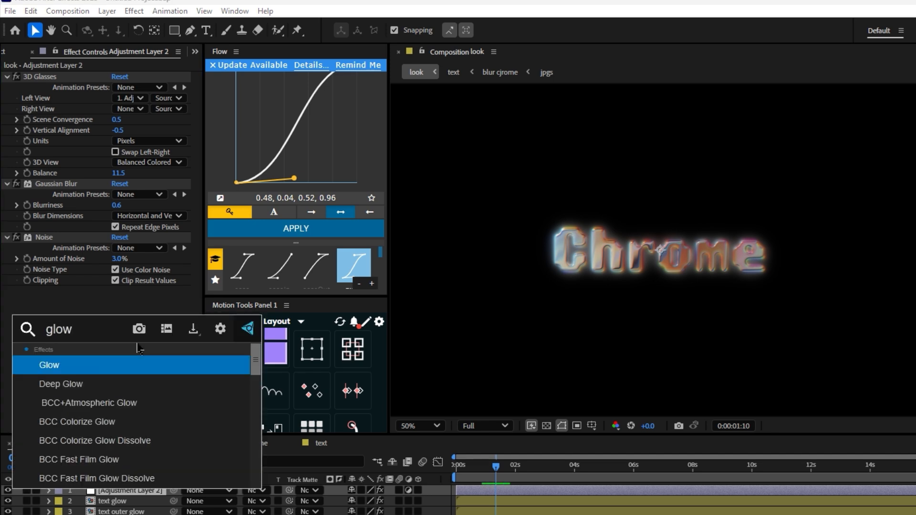
key(Return)
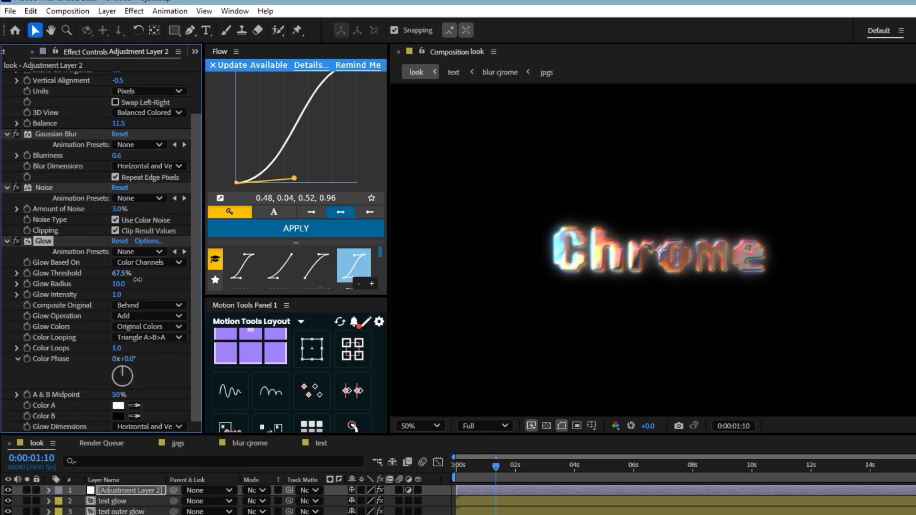
drag(140, 277, 121, 299)
click(116, 296)
text(1.1)
Step: Set the adjustment layer Glow's Composite Original to On Top and its Glow Operation to Normal, and deselect the layer
click(131, 306)
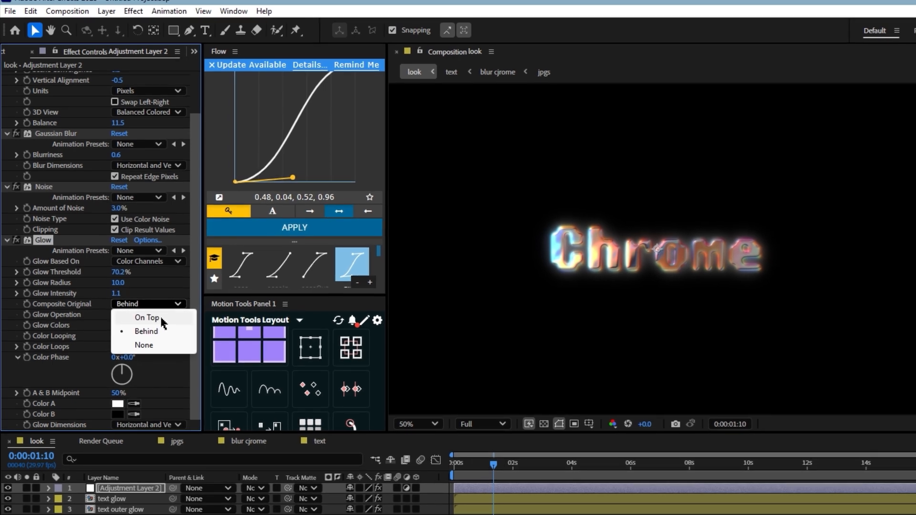
click(159, 315)
click(158, 310)
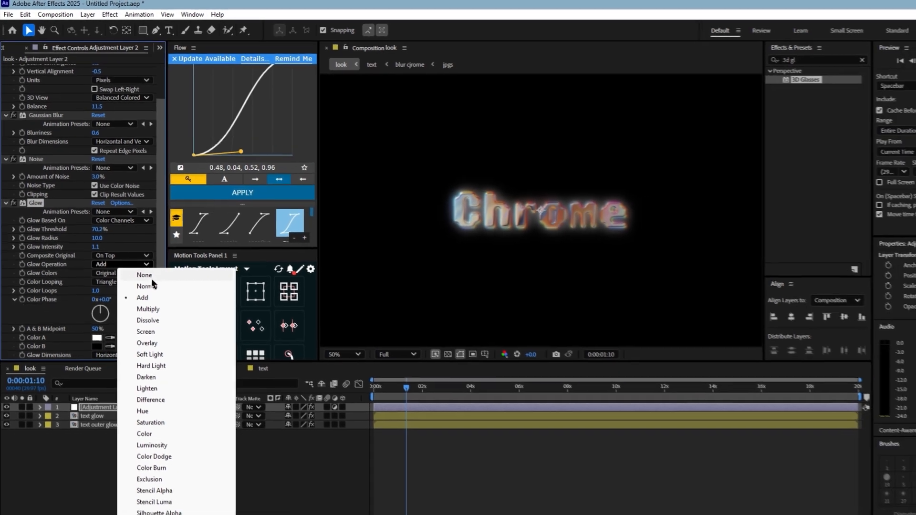
click(189, 341)
click(291, 455)
scroll(470, 289, down, 3)
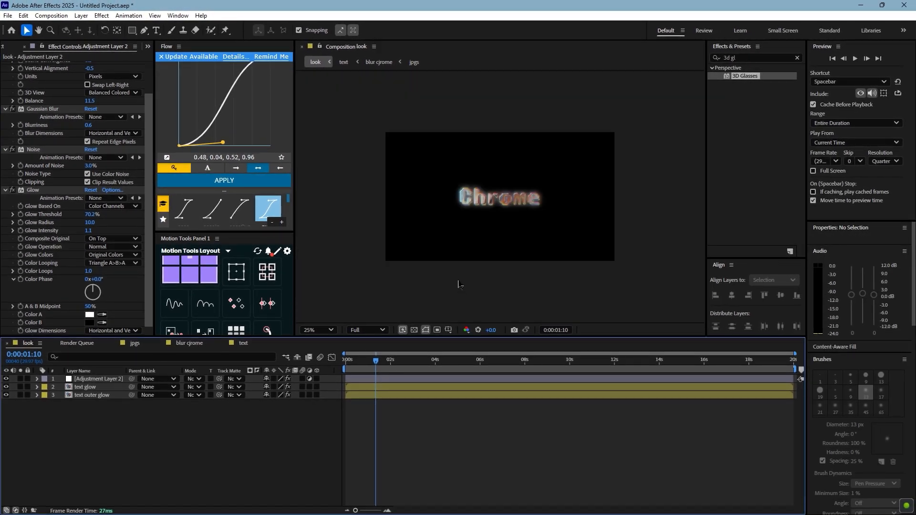
scroll(471, 282, up, 3)
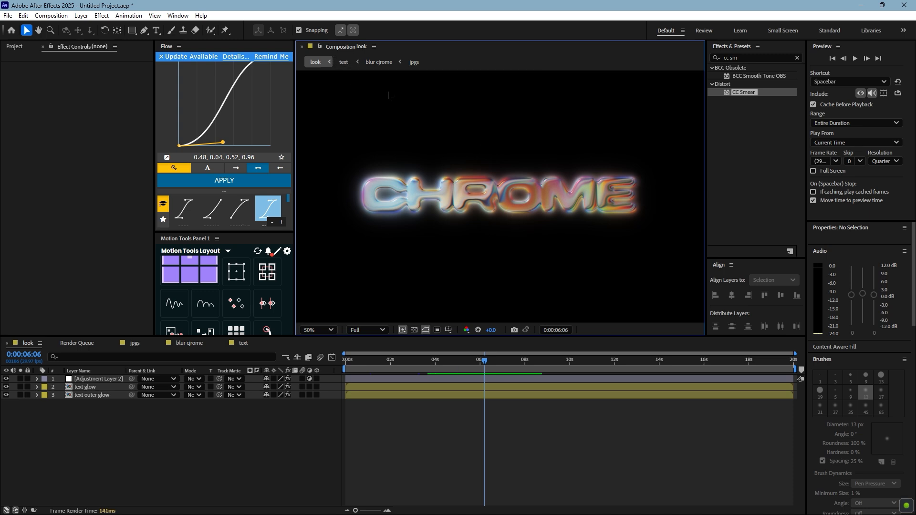
Step: In the text composition, place the blur cjrome layer's CC Smear To point well below the C at 454, 1012
click(343, 63)
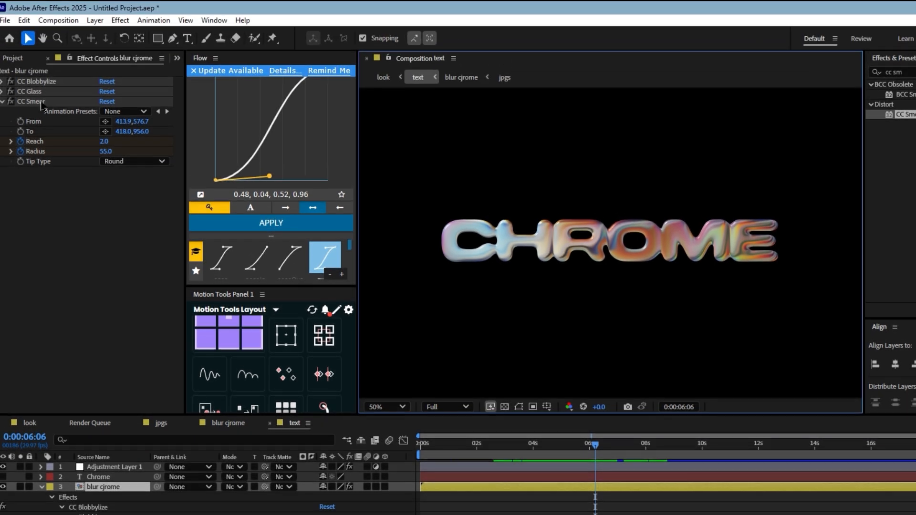
click(41, 103)
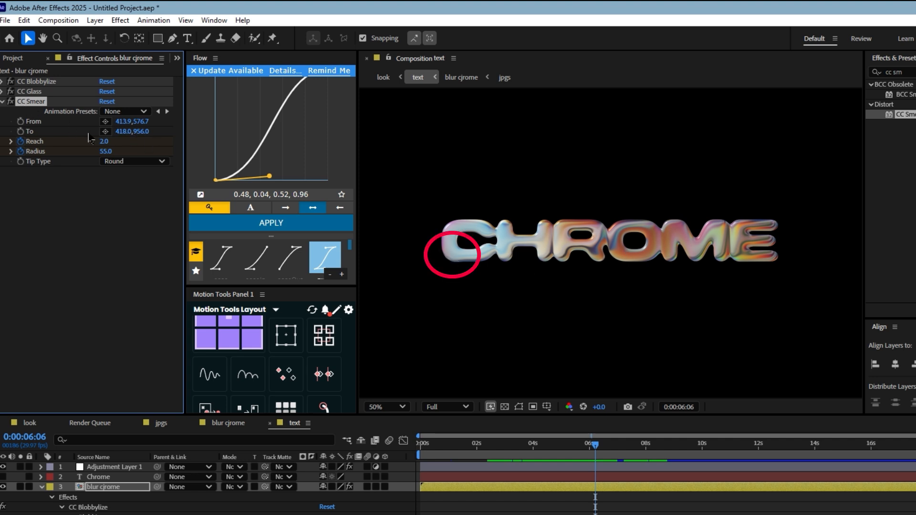
click(106, 132)
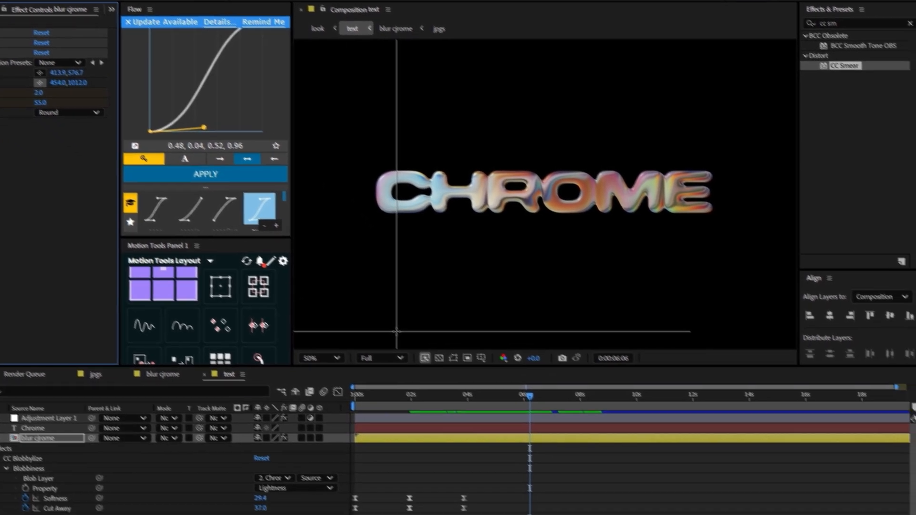
click(446, 367)
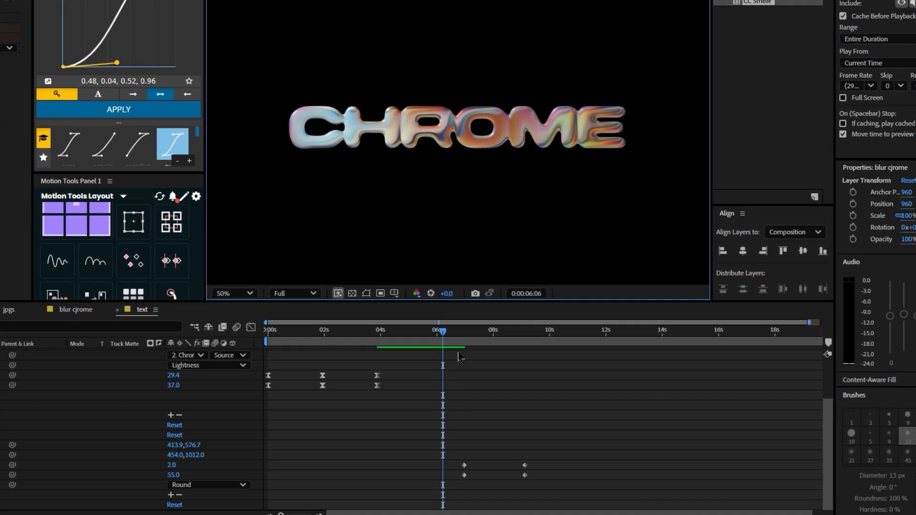
Step: Scrub the text composition through the smear keyframes to 0:00:08:13 to examine the drip animation
drag(457, 337, 463, 339)
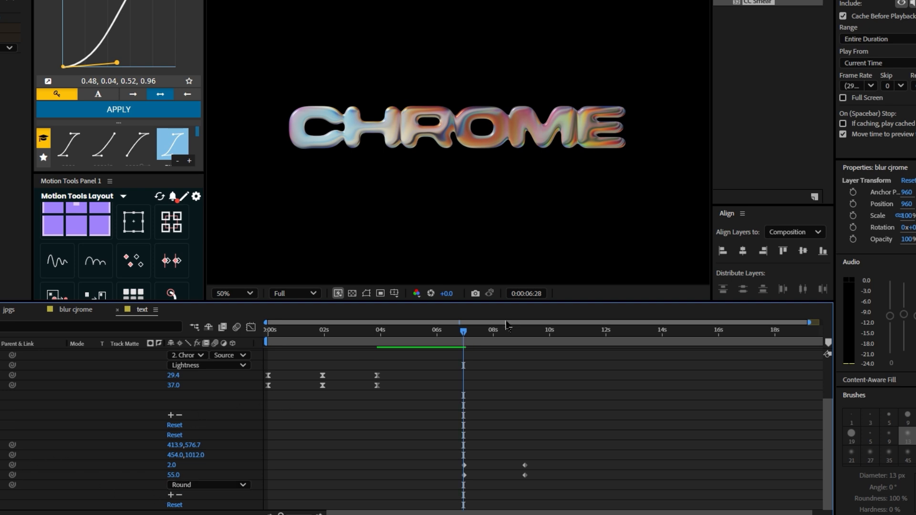
drag(464, 338, 494, 341)
drag(613, 430, 603, 429)
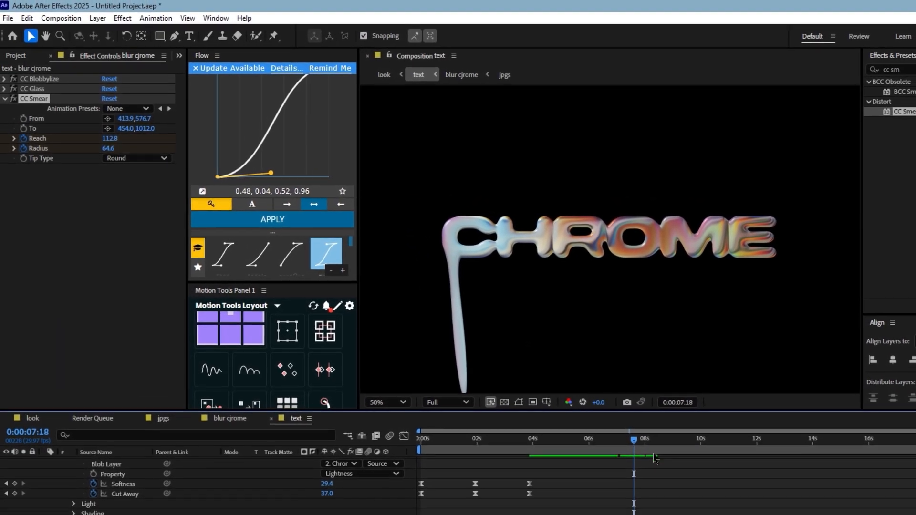
click(625, 430)
Step: Place the blur cjrome layer's CC Smear To point at 412, 1050 below the C and check 0:00:07:18 in the look composition
click(106, 127)
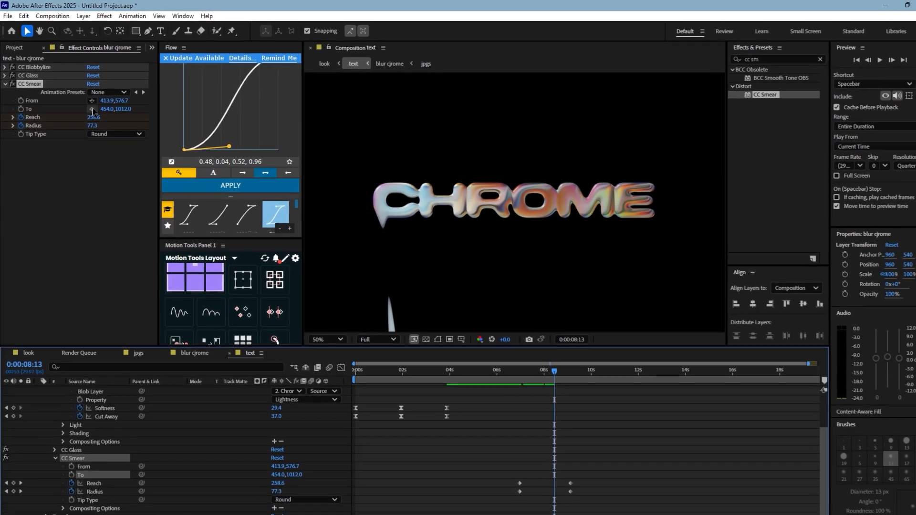
click(373, 321)
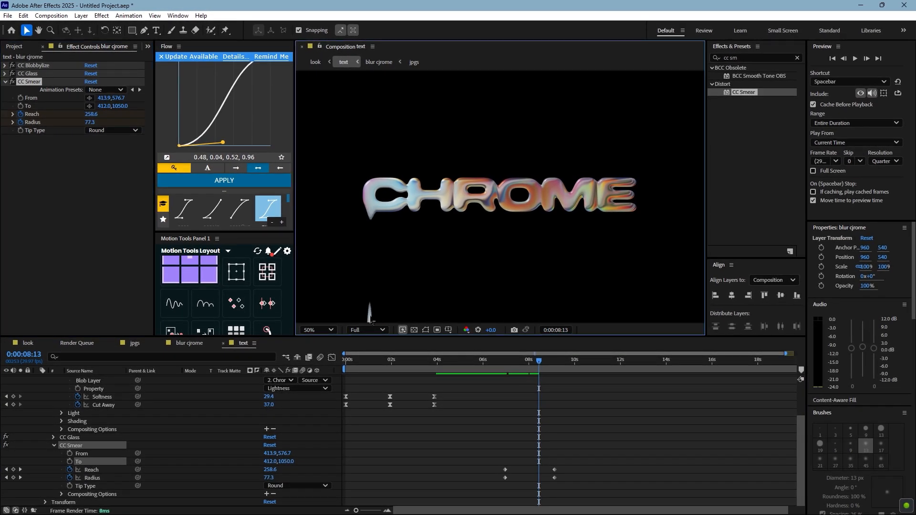
mouse_move(538, 367)
mouse_down()
mouse_move(515, 371)
mouse_move(551, 376)
mouse_move(505, 382)
mouse_move(520, 385)
mouse_up()
click(554, 423)
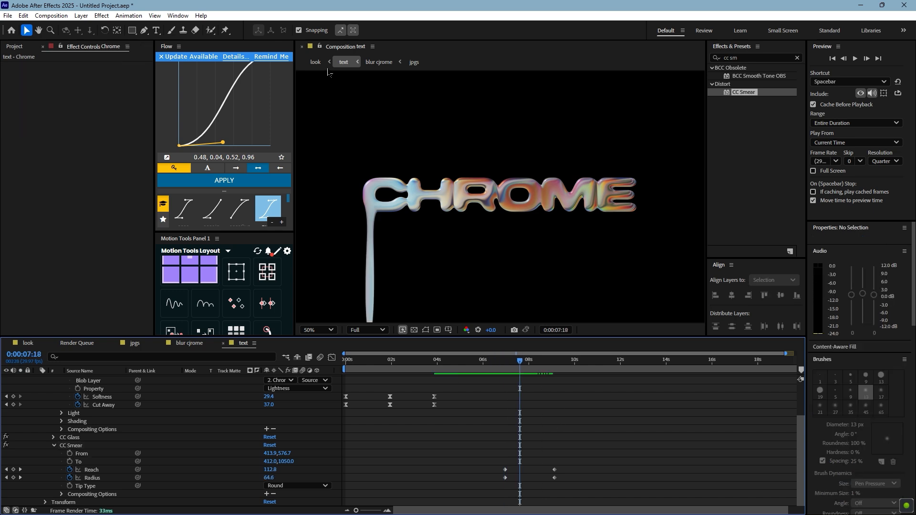
click(314, 62)
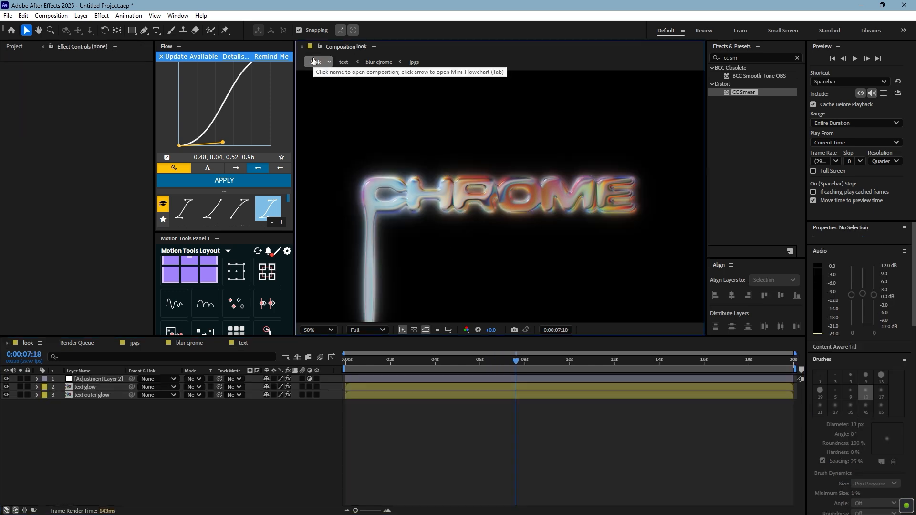
Step: In the text composition, set the blur cjrome layer's CC Blobbylize Cut Away to 66 and Softness to 37.4 at 0:00:01:28
click(343, 61)
drag(385, 364, 336, 370)
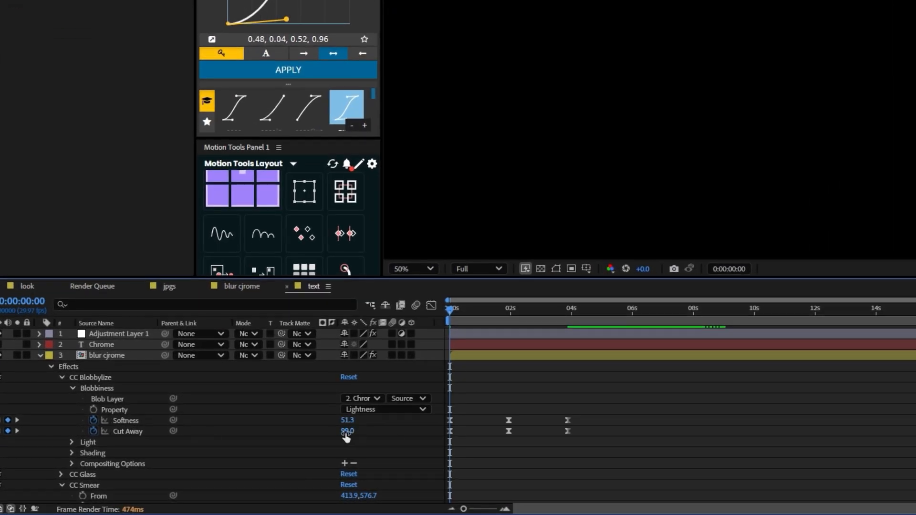
click(510, 314)
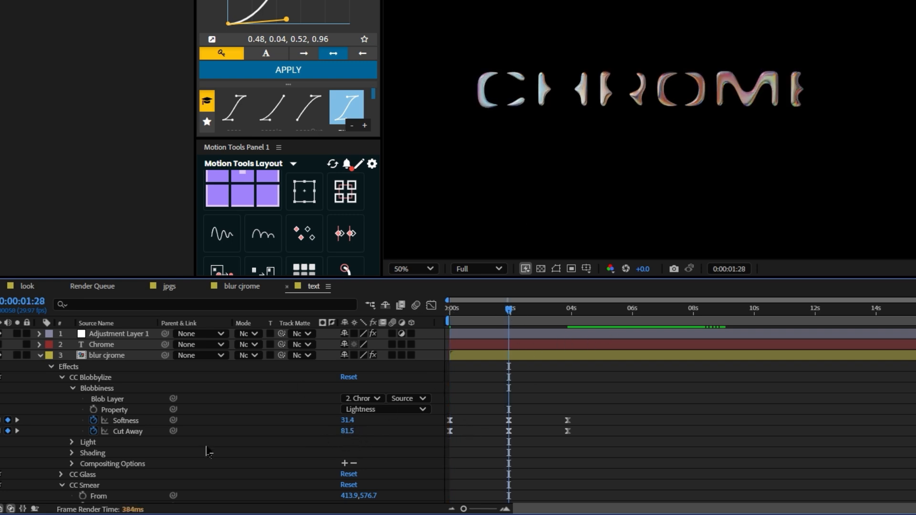
drag(351, 436, 352, 421)
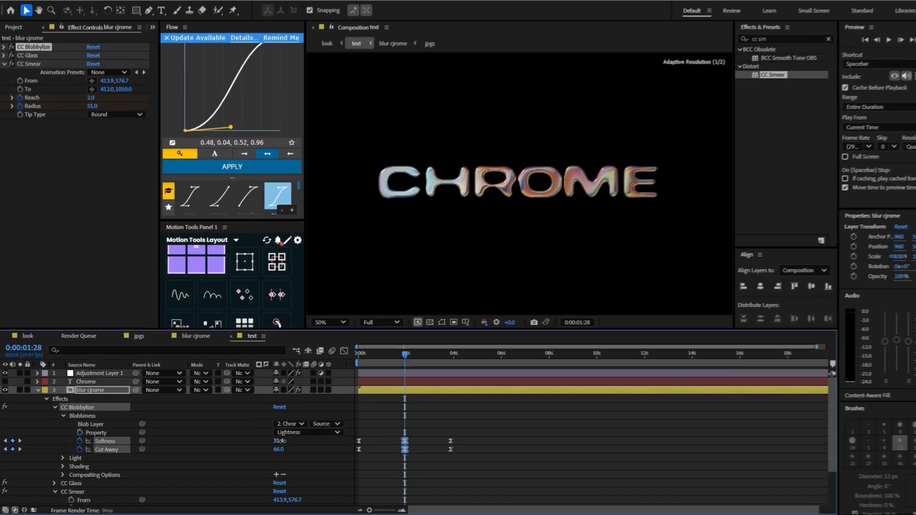
drag(282, 440, 289, 446)
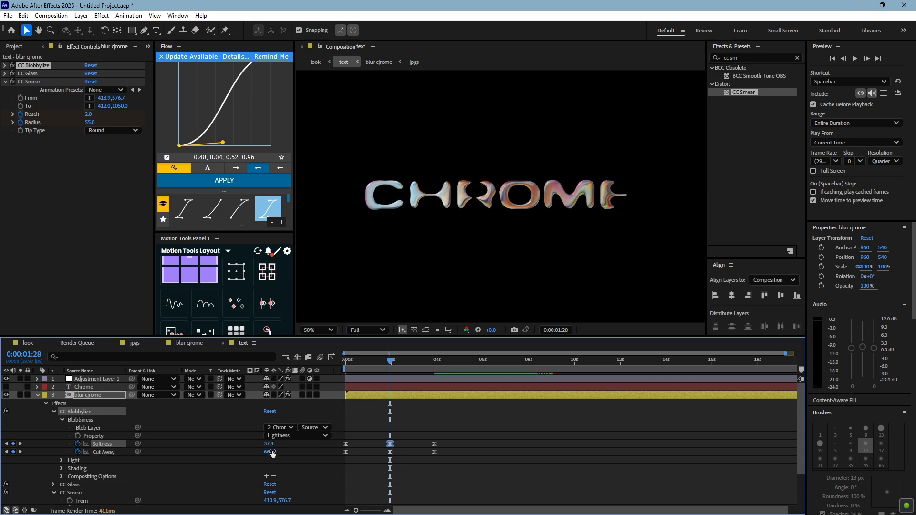
Step: Try the Lora font on the Chrome text layer
click(463, 389)
click(876, 313)
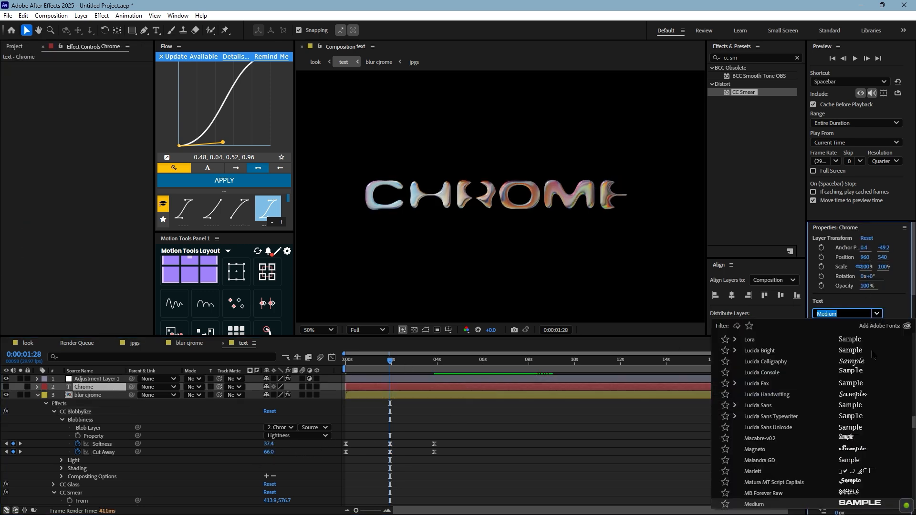
click(861, 342)
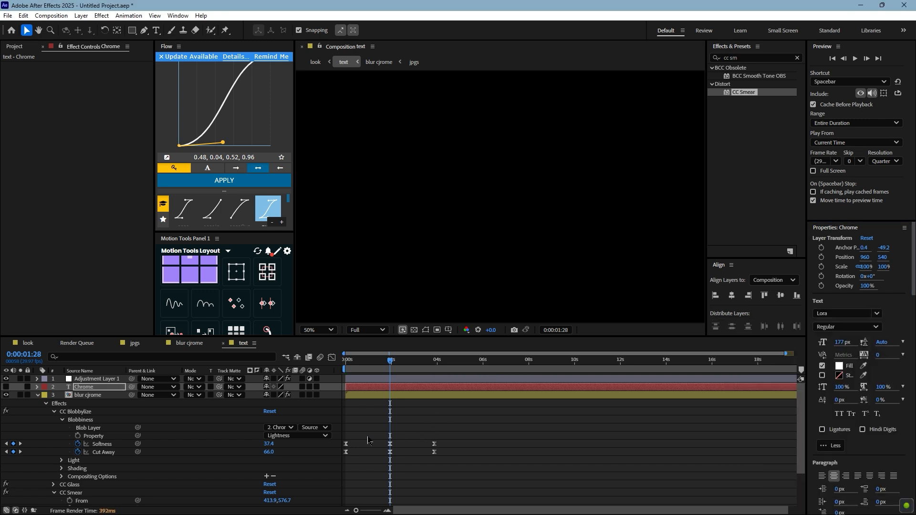
Step: Try lower CC Blobbylize Softness values at 0:00:01:28 and 0:00:03:26 for the Lora text, and preview from the start
drag(268, 444, 246, 448)
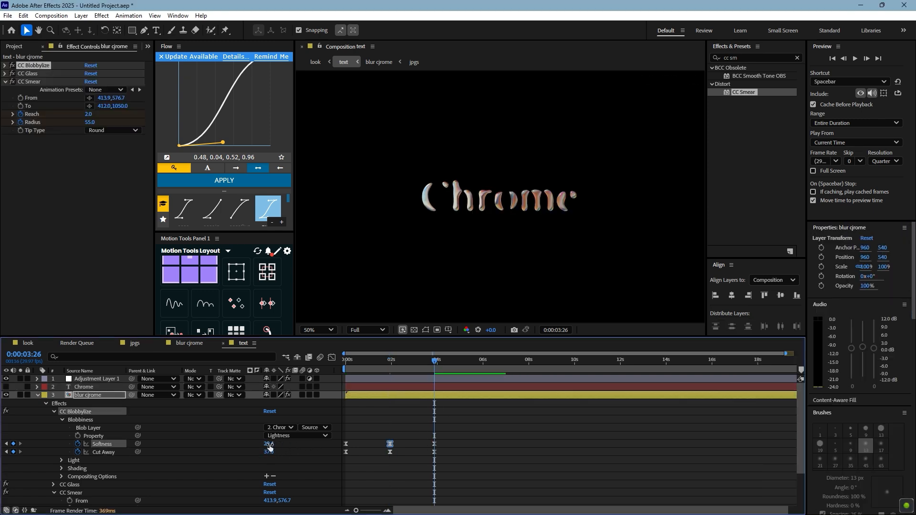
mouse_move(269, 445)
mouse_down()
mouse_move(256, 444)
mouse_move(262, 453)
mouse_up()
click(351, 416)
click(345, 361)
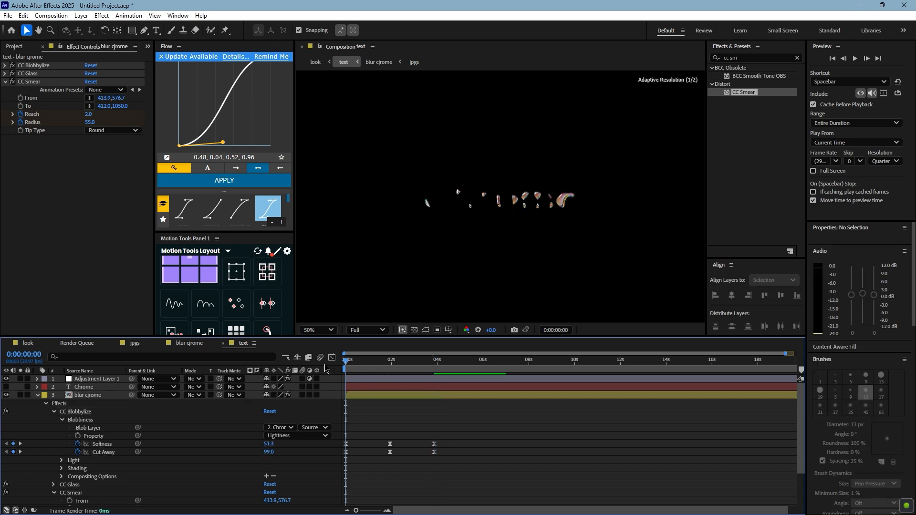
key(space)
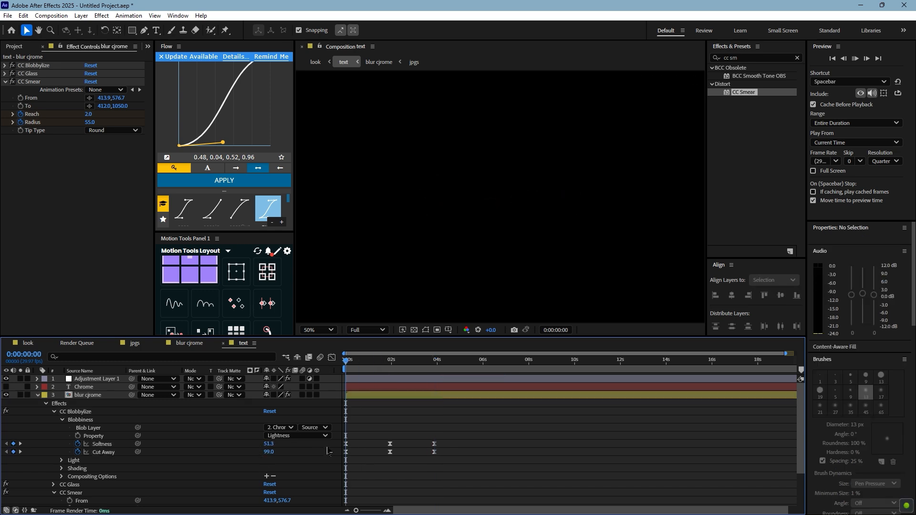
key(space)
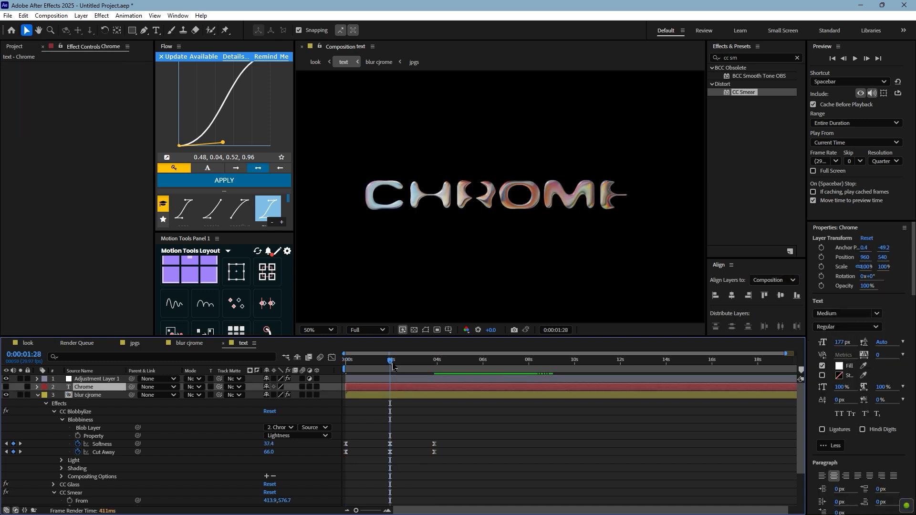
Step: Preview the text composition from its first frame to check the reveal of the letters
drag(393, 366, 345, 367)
key(space)
click(452, 426)
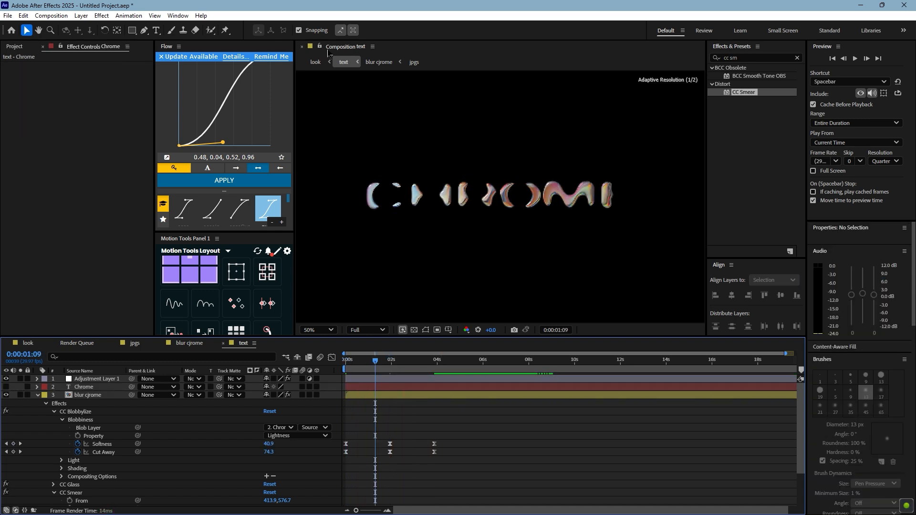
Step: Open the look composition and preview it from the start to review the glowing chrome text with its drip
click(315, 62)
drag(383, 365, 275, 364)
key(space)
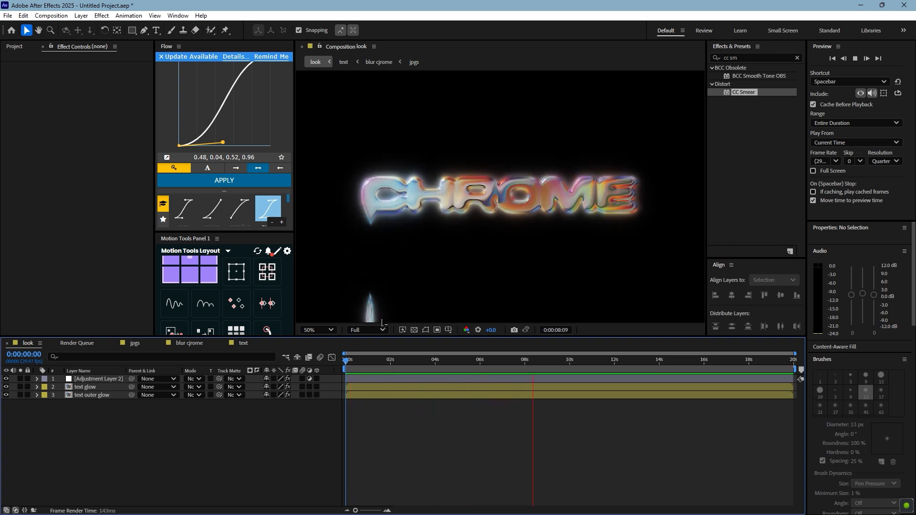
click(482, 220)
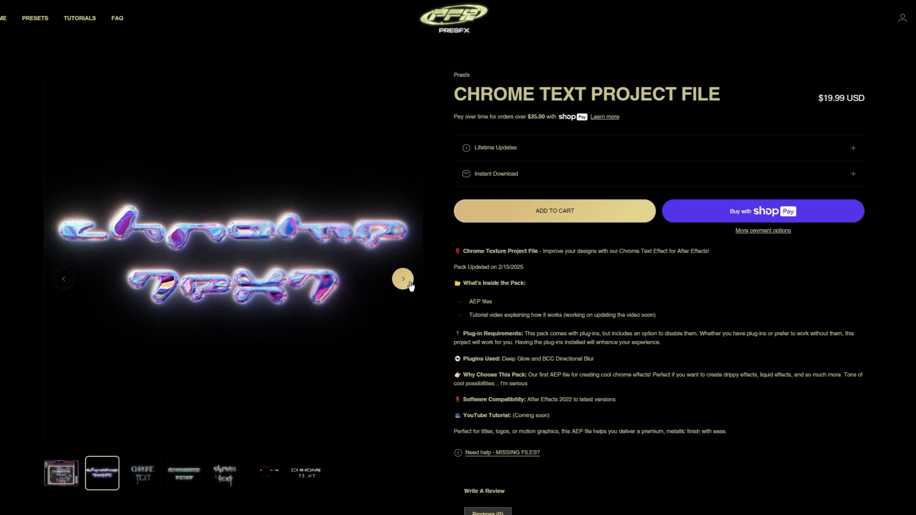
Step: In the web browser, browse the preview images of the Chrome Text Project File on the PRESFX product page
click(410, 284)
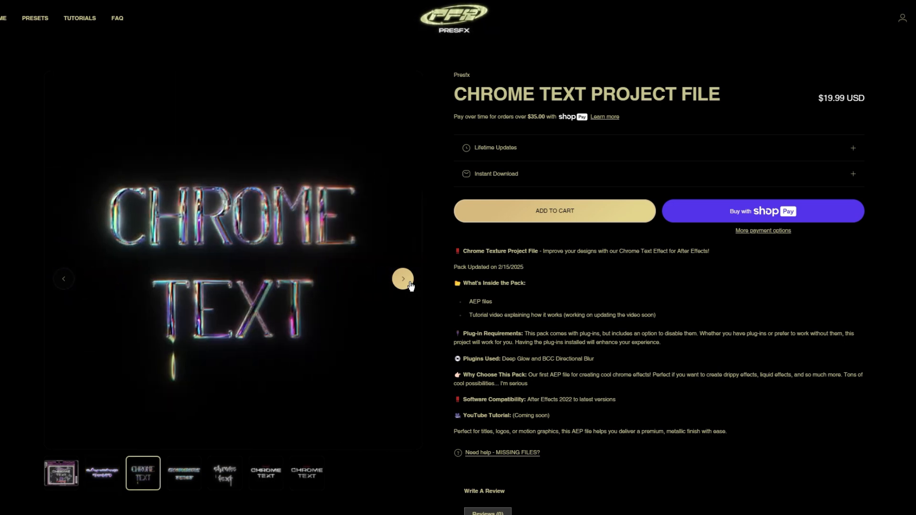
click(404, 279)
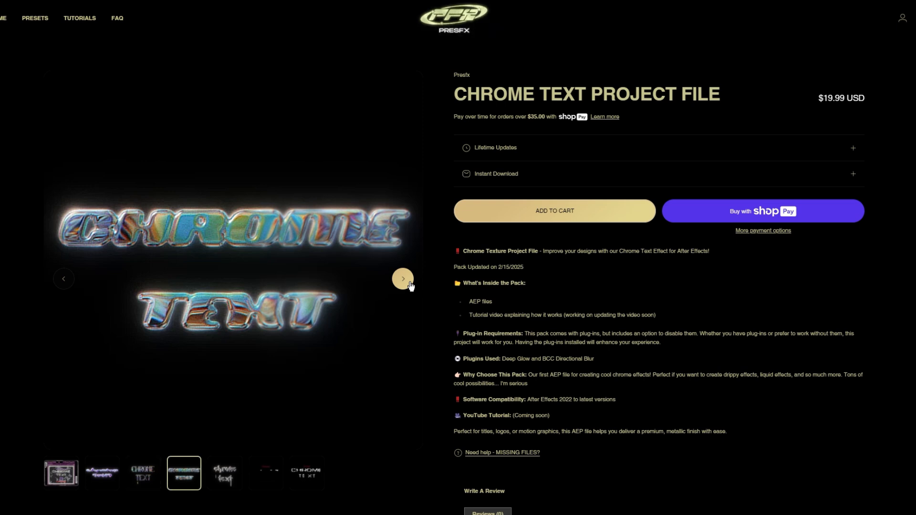
click(410, 284)
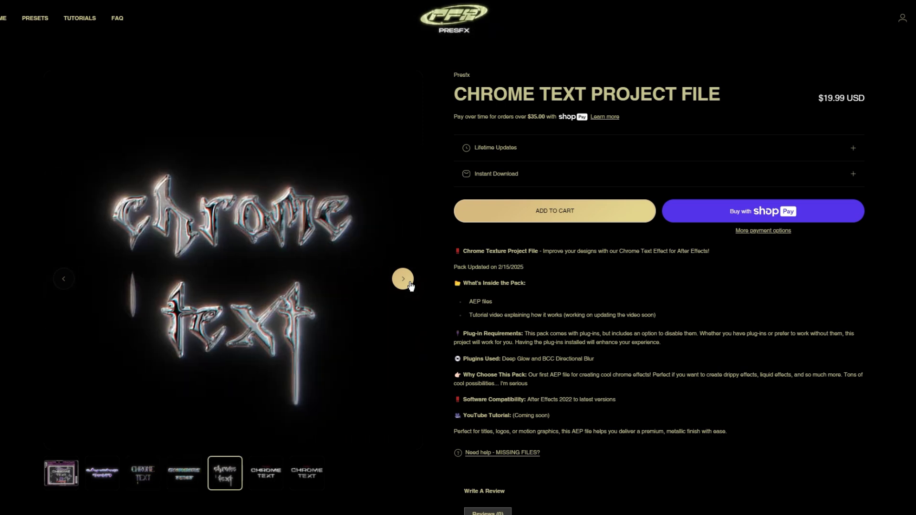
click(409, 284)
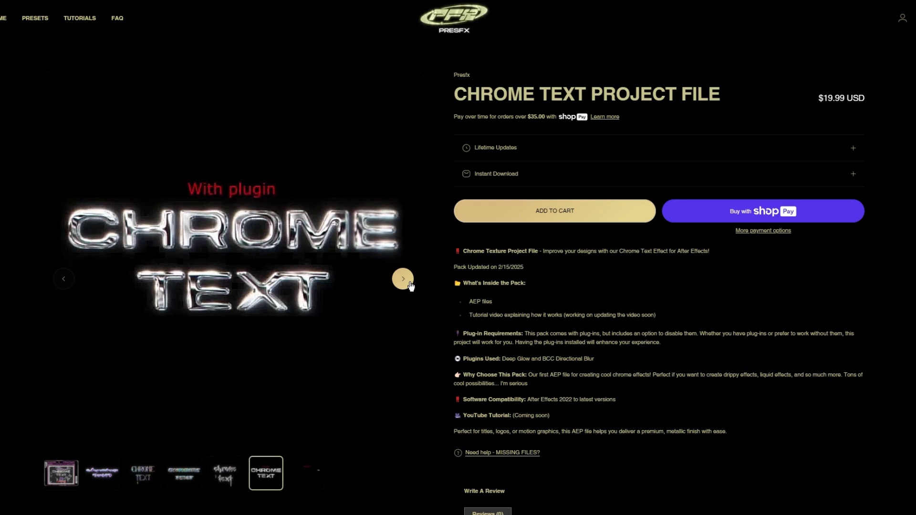
click(410, 284)
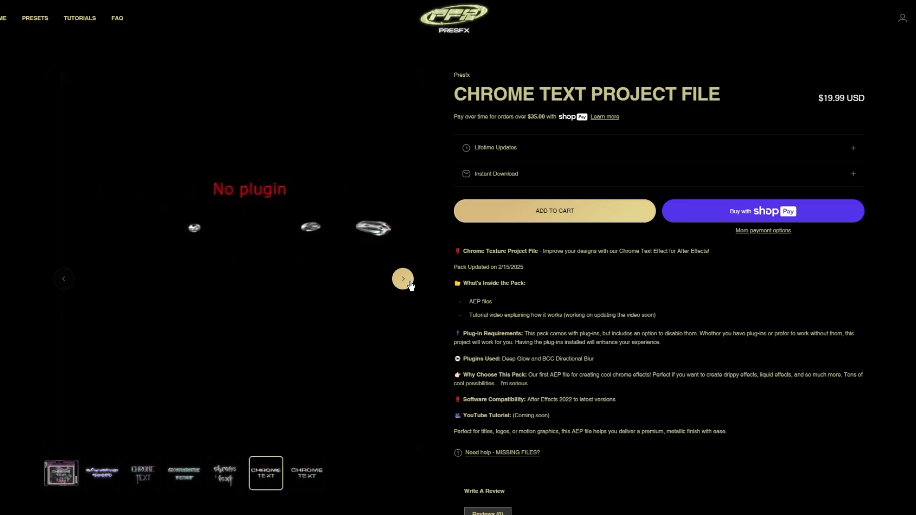